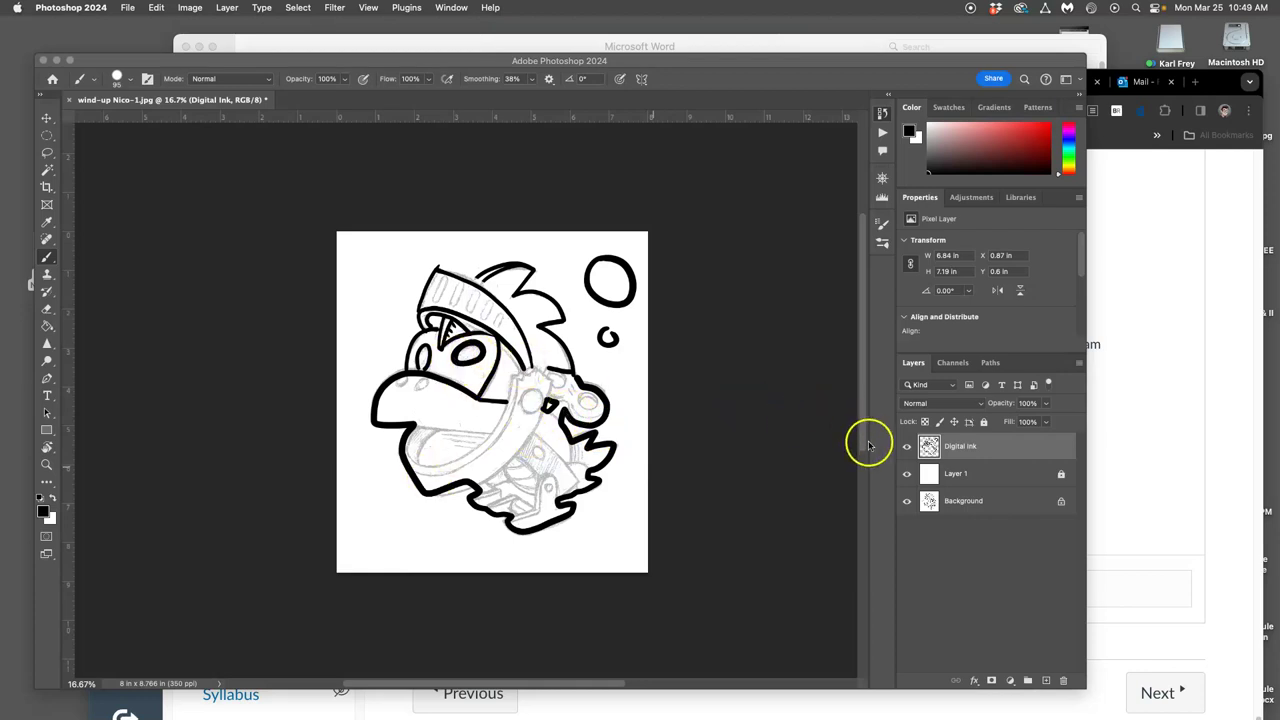
Hide Layer 1 and the Background sketch so only the Digital Ink lines show on transparency.
click(907, 476)
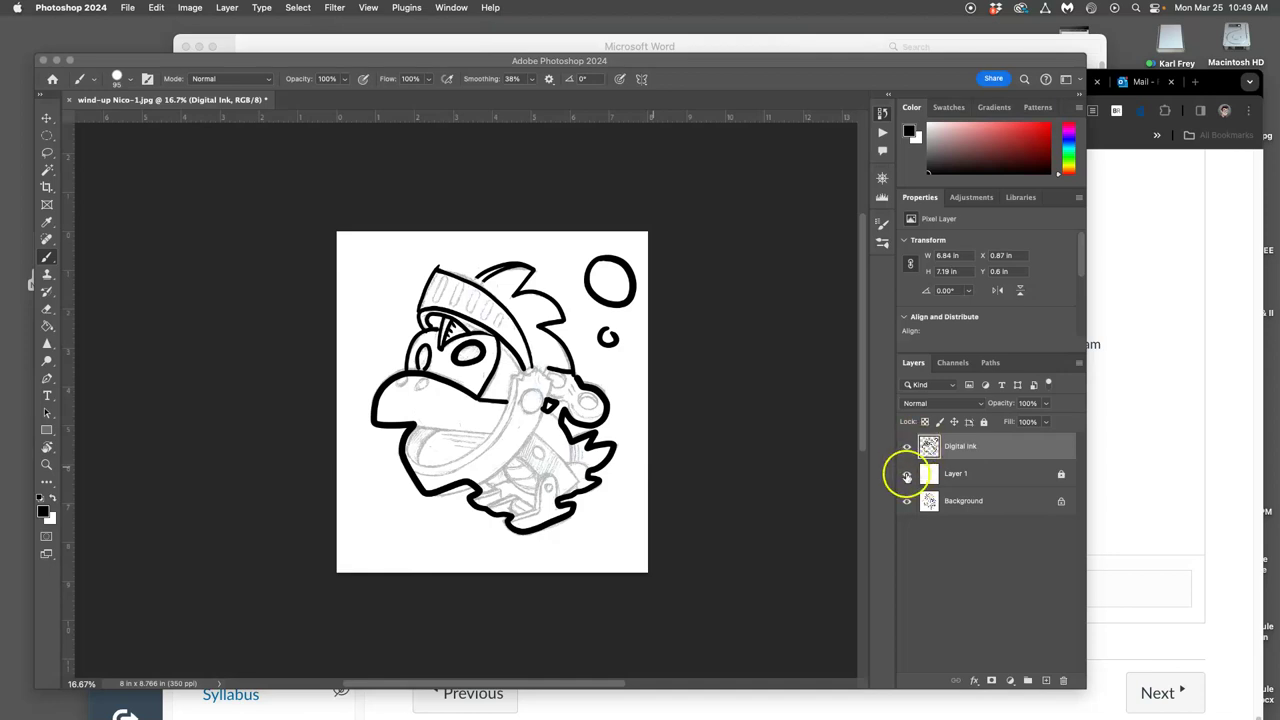
click(907, 474)
click(907, 500)
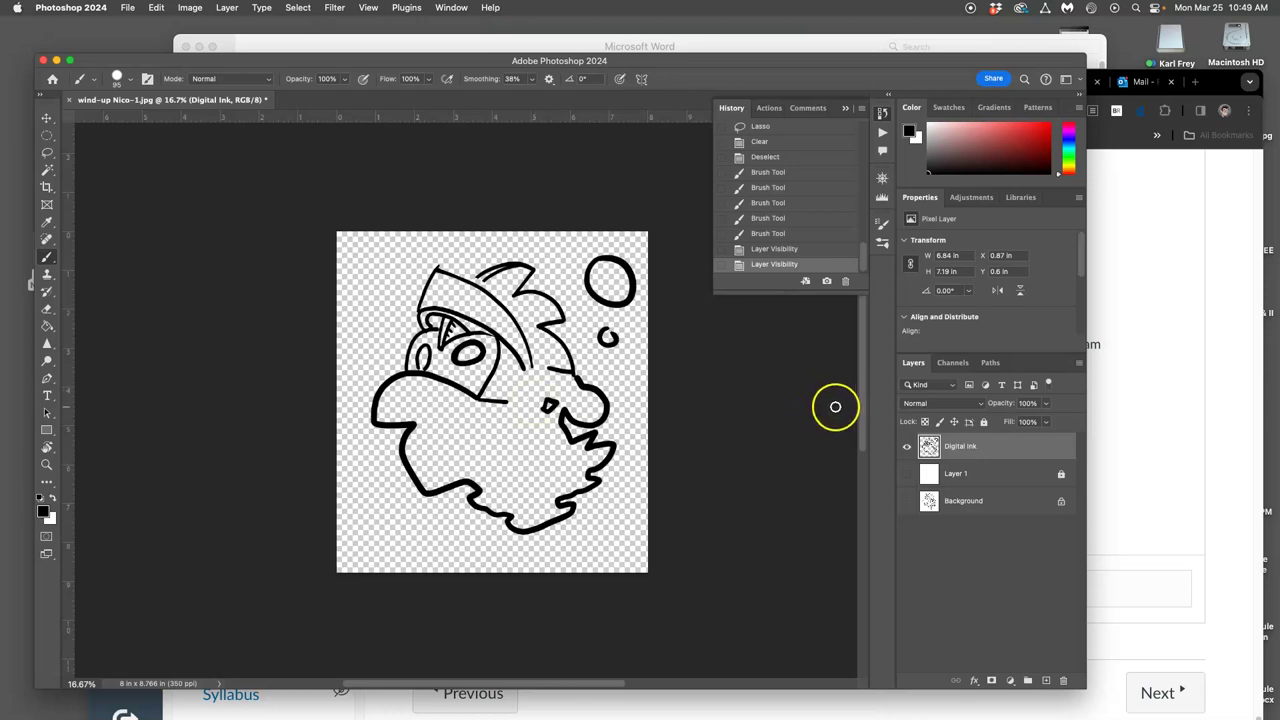
click(906, 473)
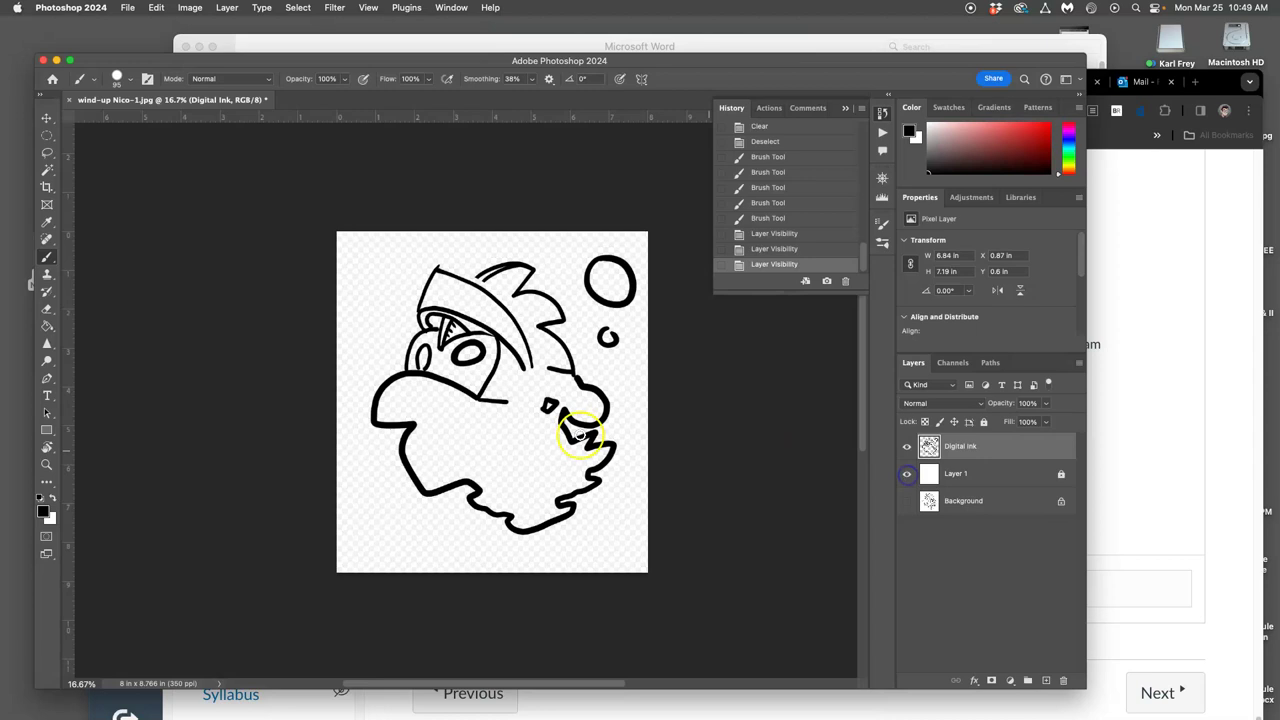
click(906, 473)
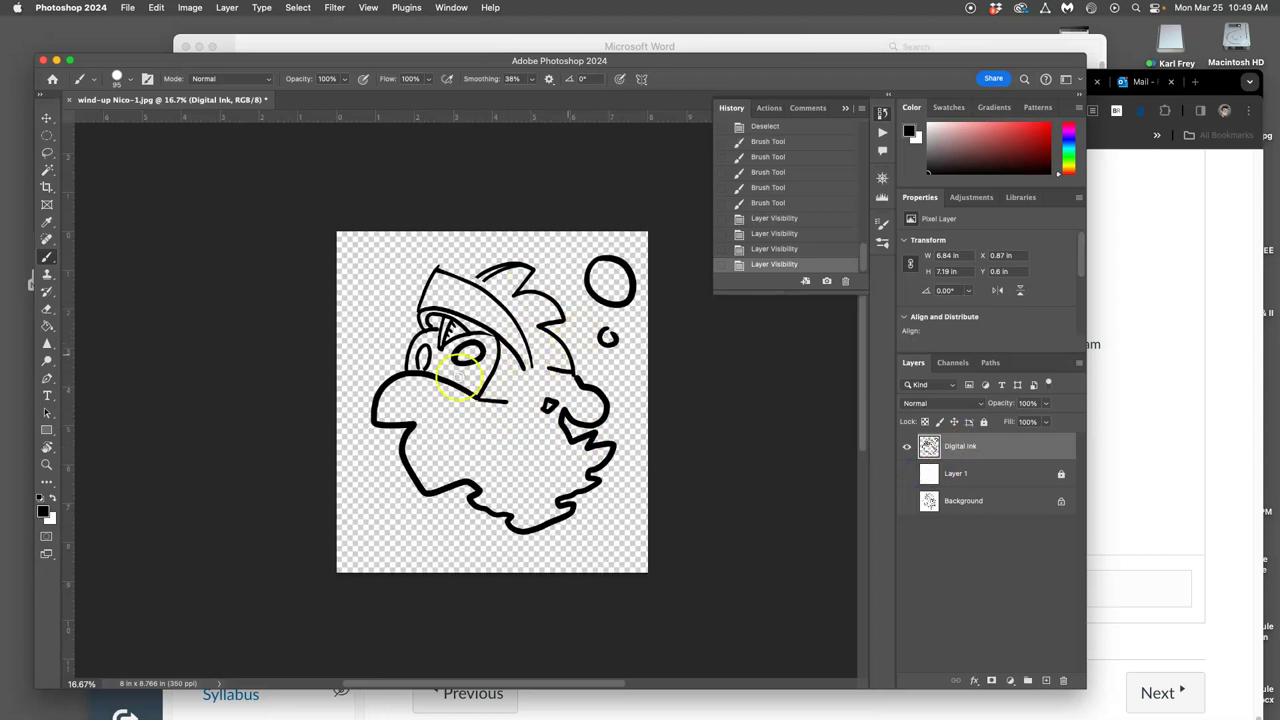
click(128, 8)
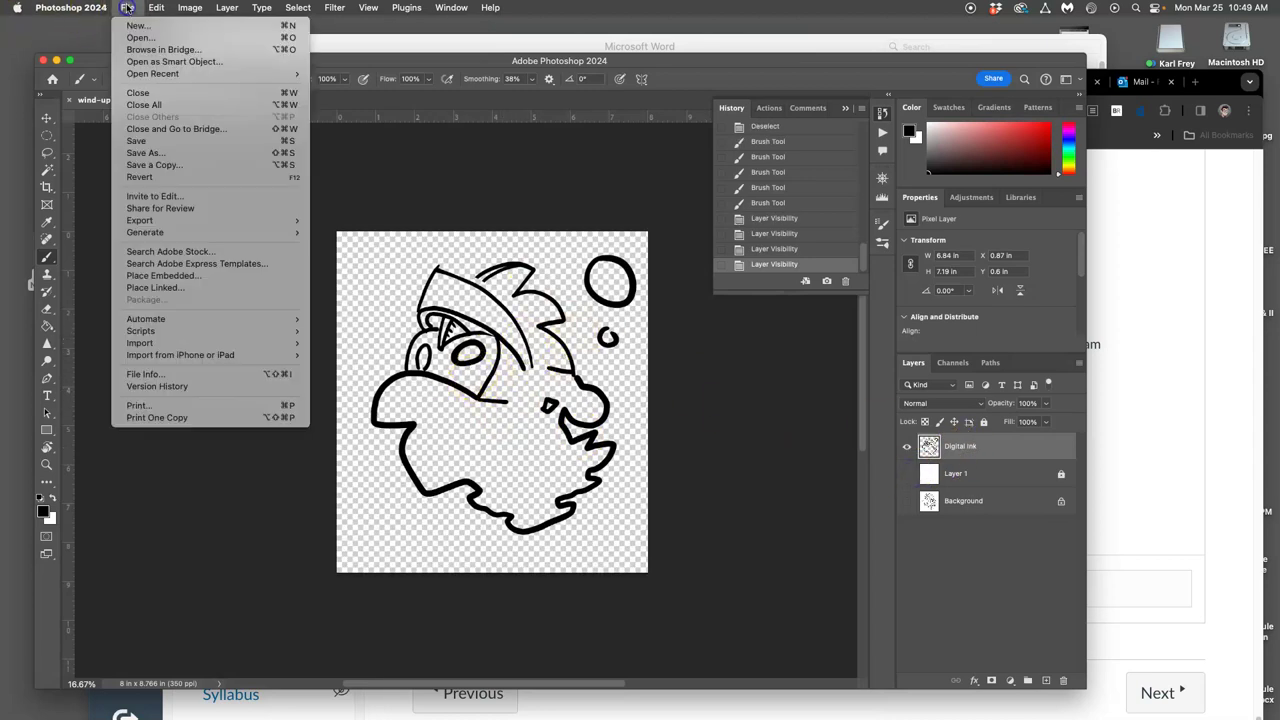
Save a JPEG copy named test-Raster Line Art.jpg to the Desktop with default quality settings.
click(147, 165)
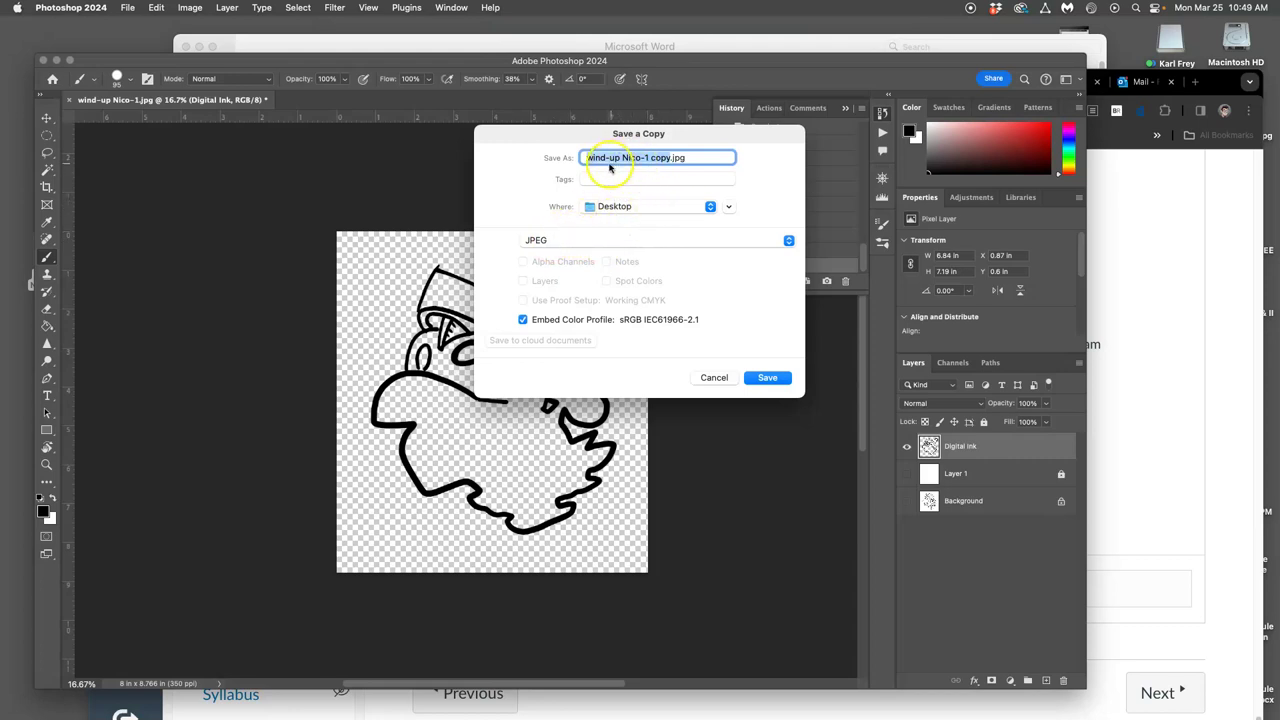
text(test-Raster Line Art)
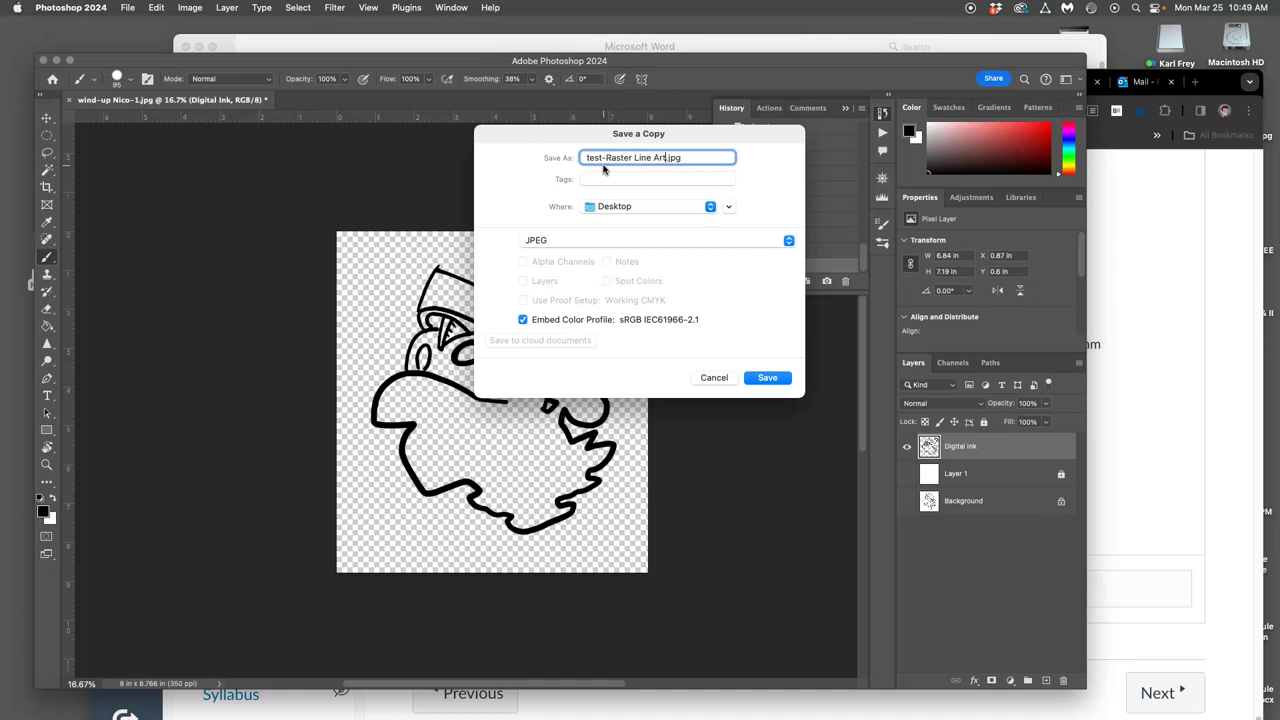
click(766, 377)
click(712, 200)
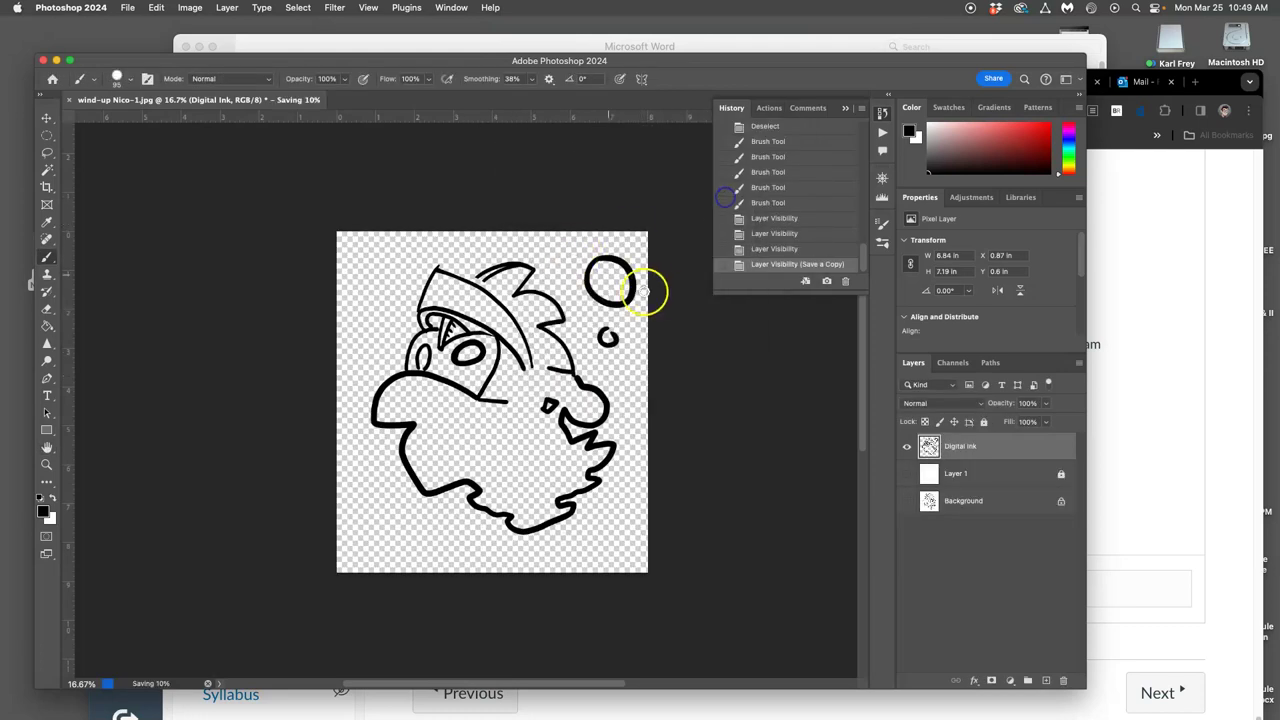
key(F11)
mouse_move(1066, 186)
mouse_down()
mouse_move(1073, 172)
mouse_move(943, 214)
mouse_up()
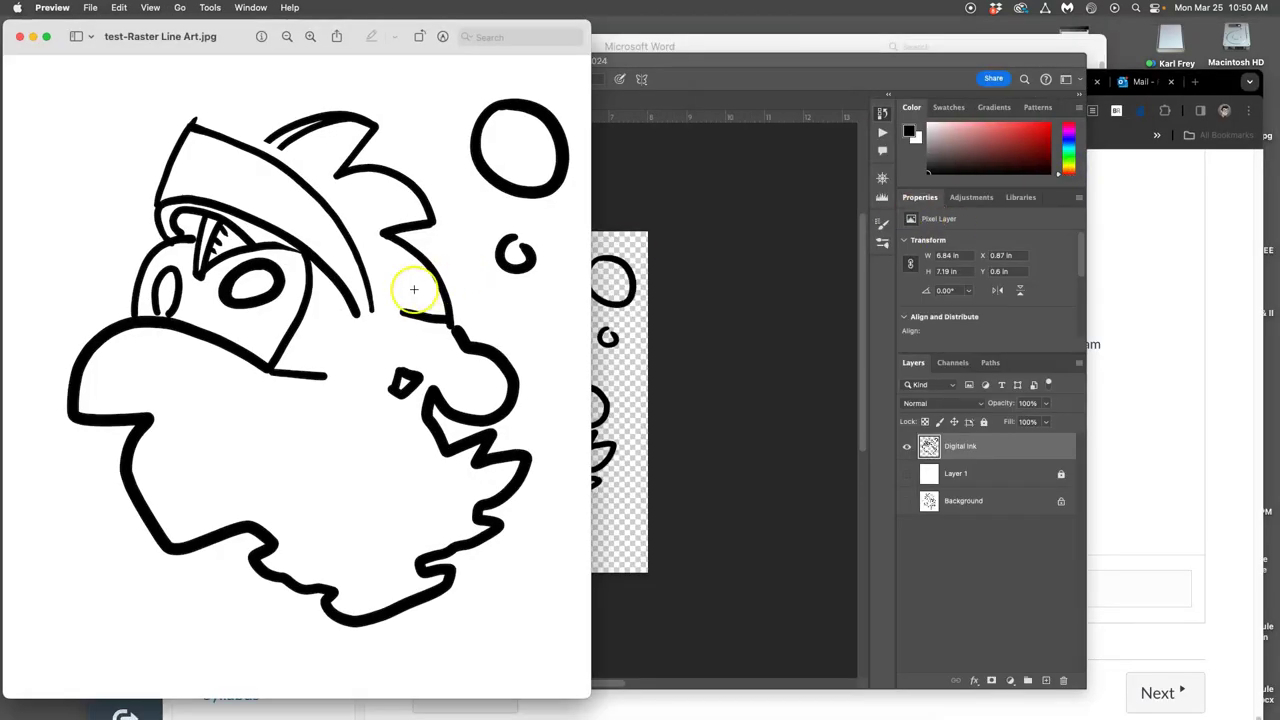
scroll(400, 290, up, 3)
scroll(400, 290, up, 3)
scroll(400, 290, up, 3)
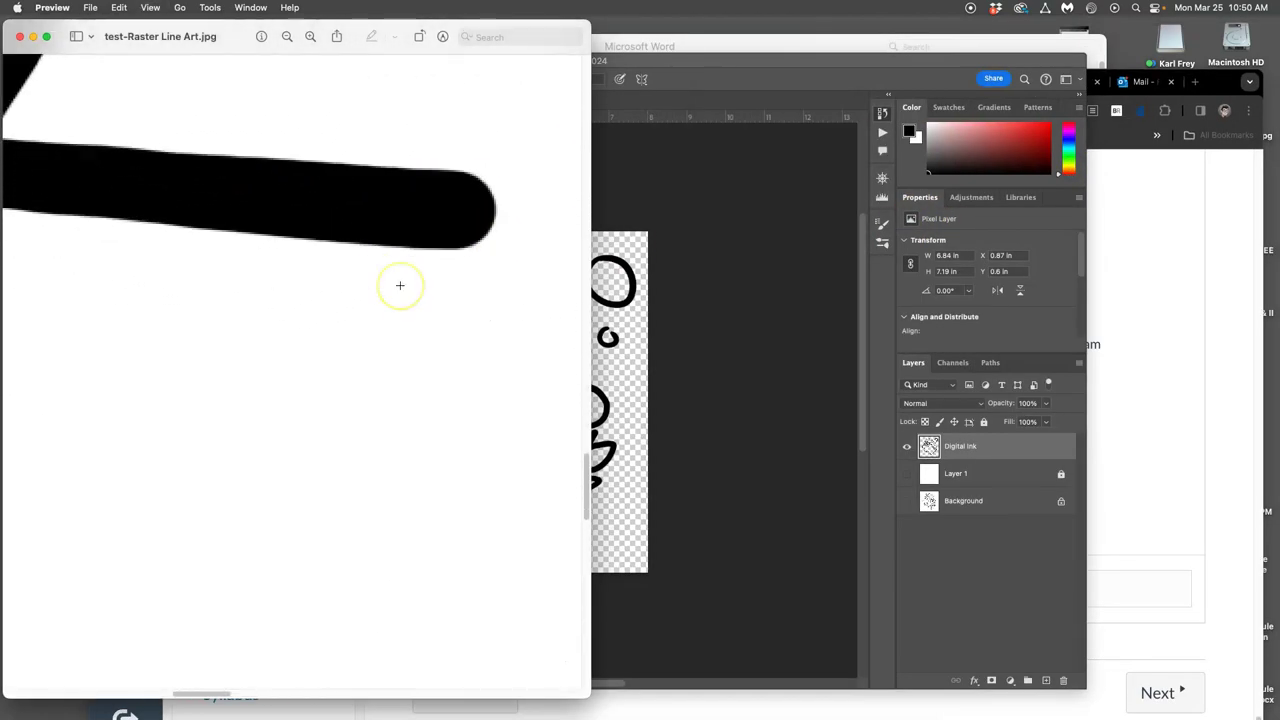
scroll(420, 237, up, 3)
scroll(426, 211, up, 3)
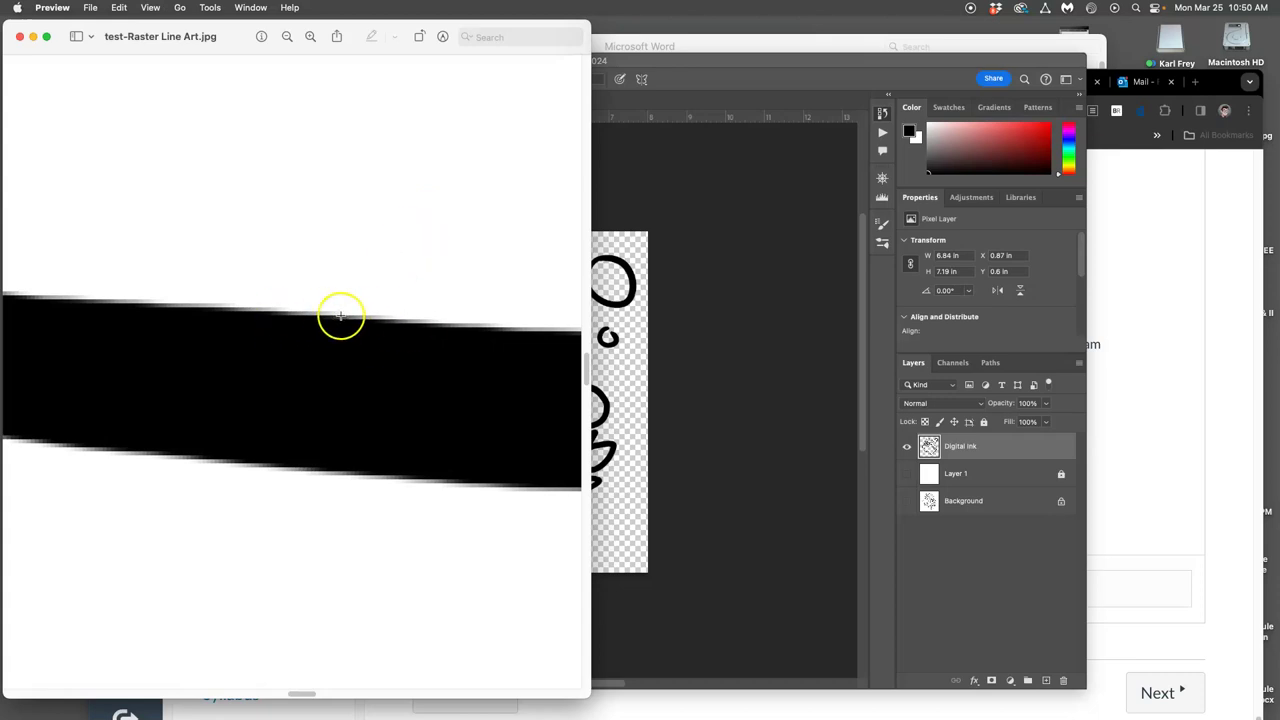
scroll(340, 314, down, 3)
scroll(340, 315, down, 3)
scroll(340, 315, down, 3)
scroll(340, 315, down, 3)
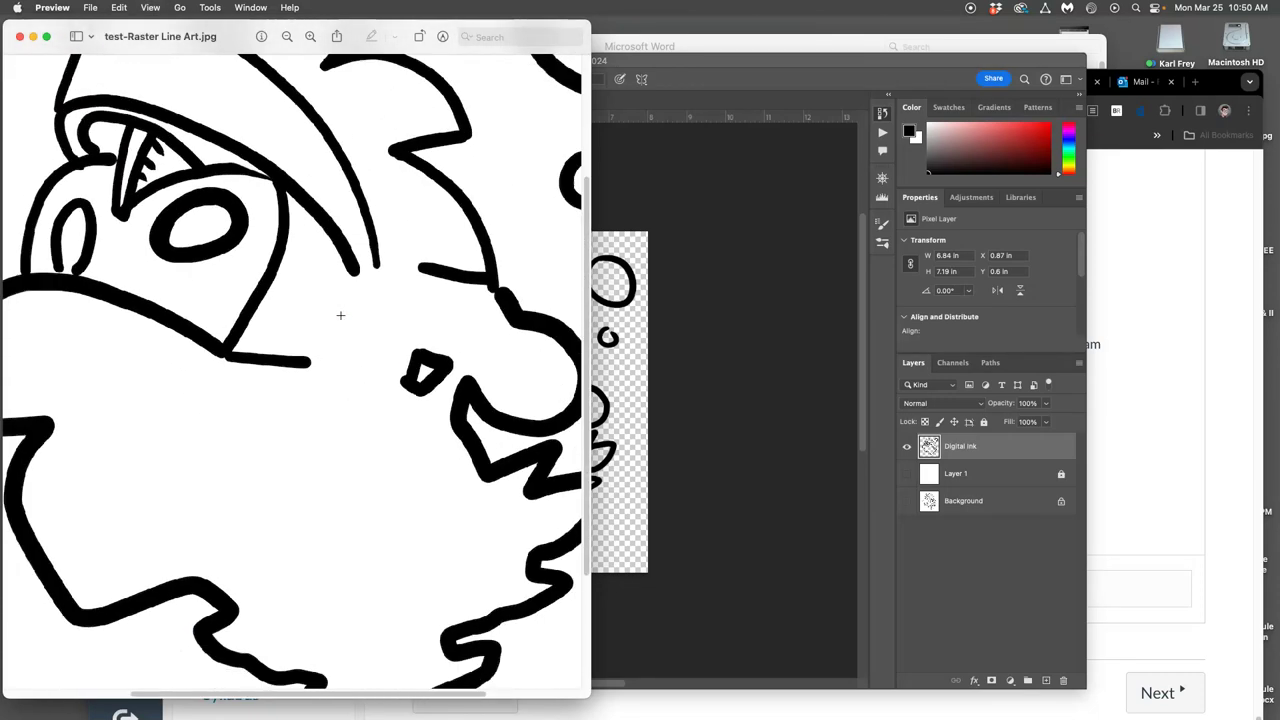
scroll(342, 315, down, 3)
scroll(345, 315, down, 2)
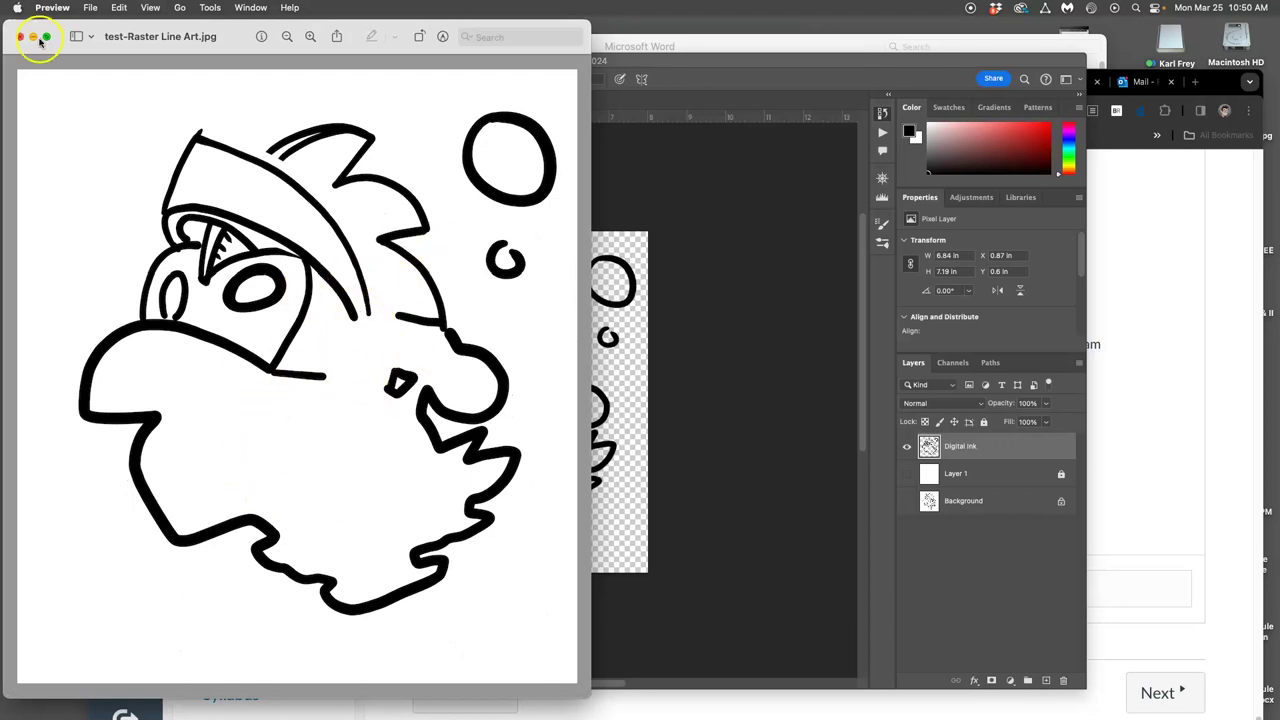
click(22, 38)
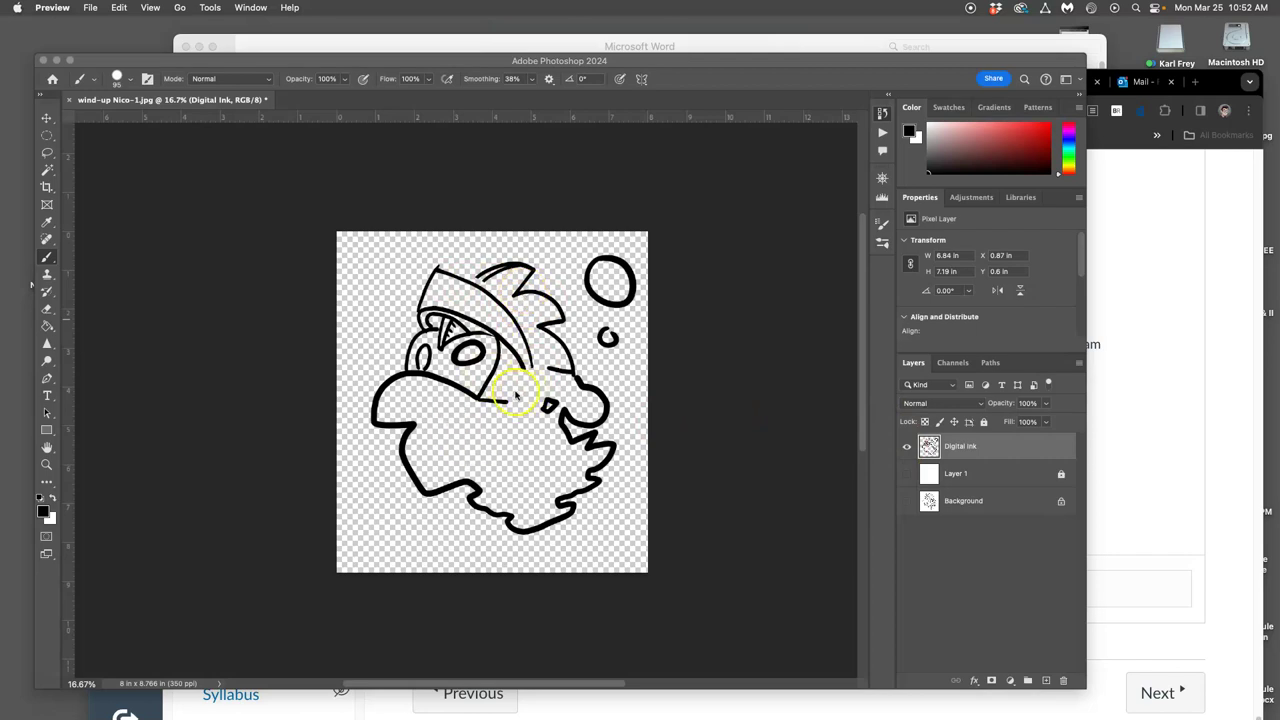
Hide the Digital Ink and Layer 1 layers and show the Background pencil sketch.
click(907, 450)
click(907, 450)
click(907, 474)
click(906, 502)
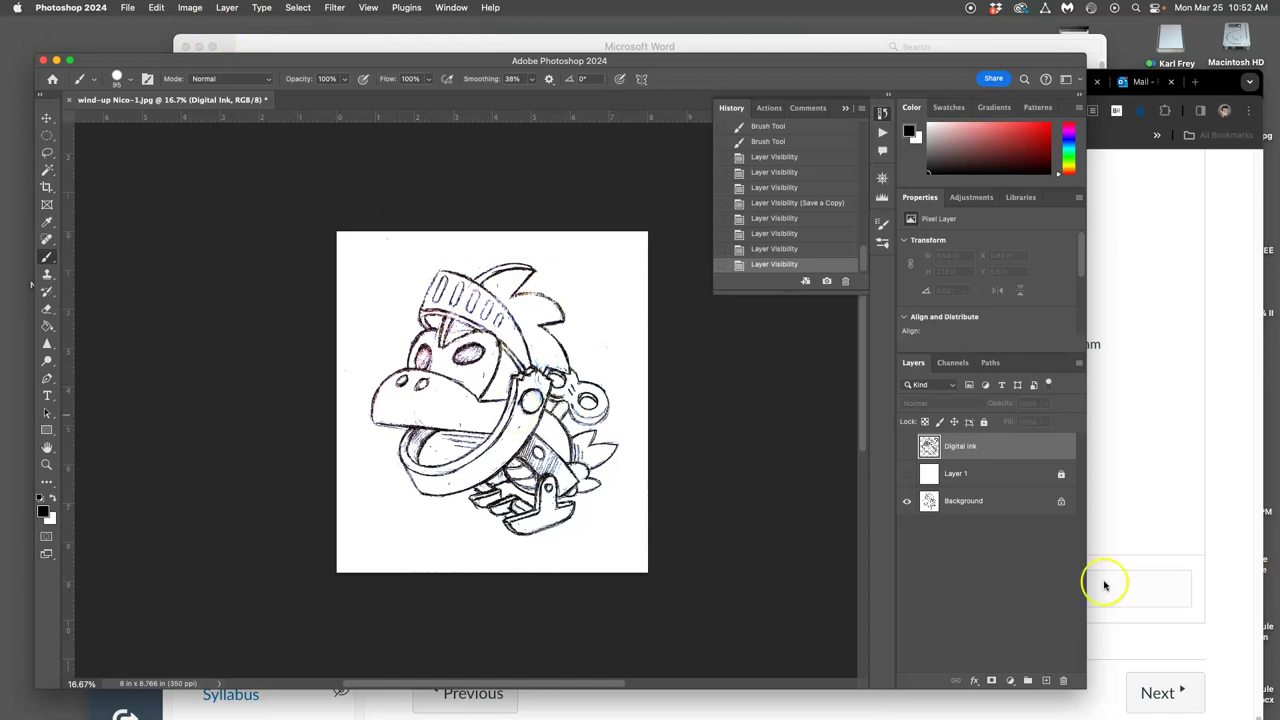
Duplicate the Background sketch layer into a Background copy and start a free transform.
click(962, 503)
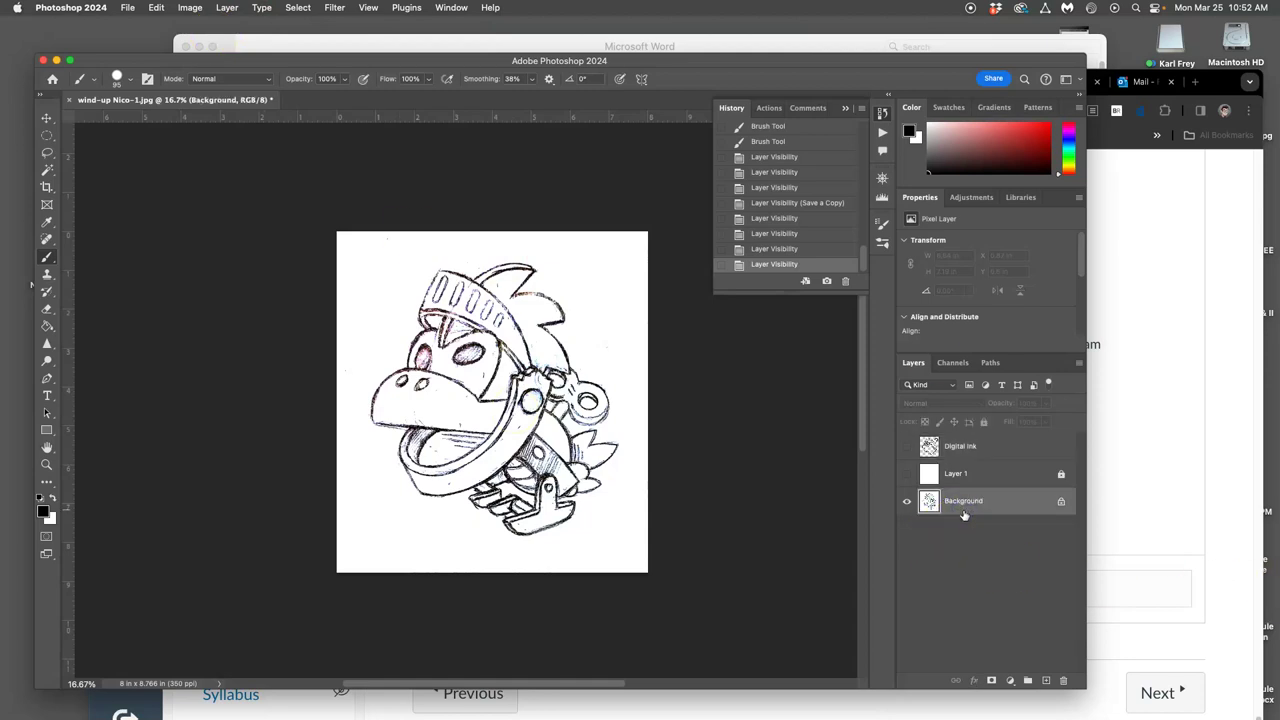
key(super+j)
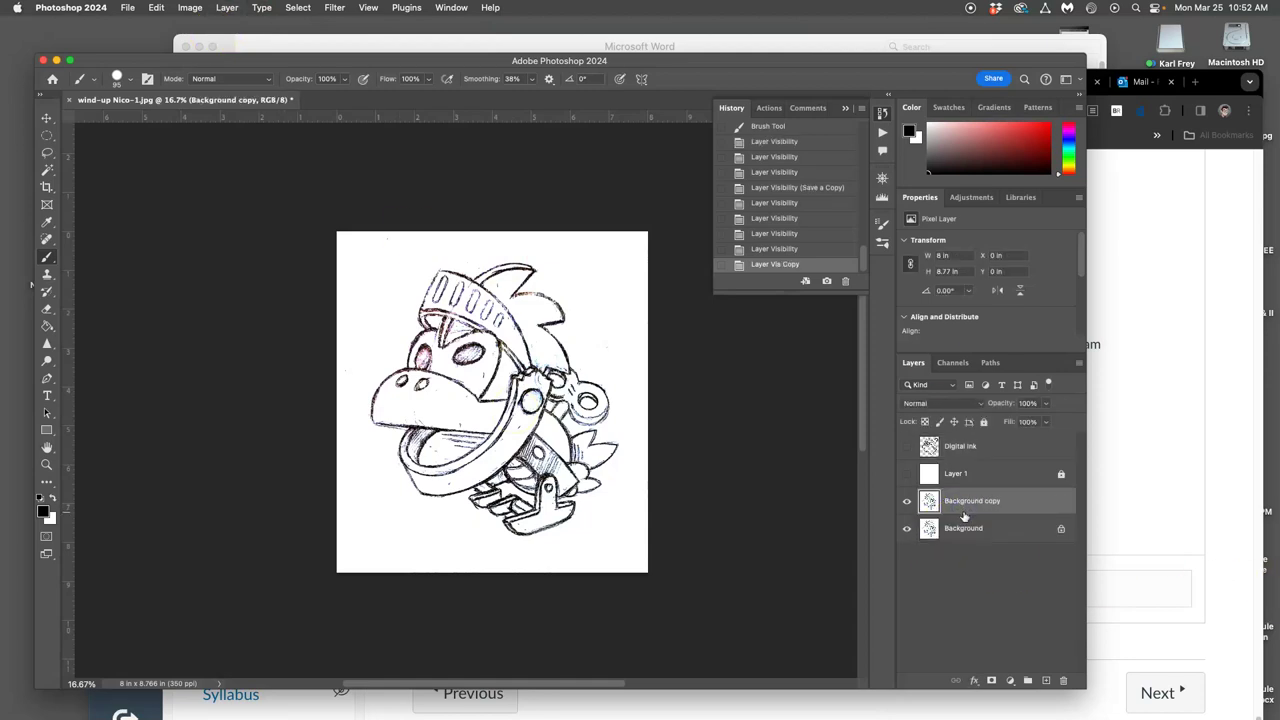
key(super+t)
Distort the Background copy sketch by dragging its four corner handles, then commit the transform.
right_click(541, 360)
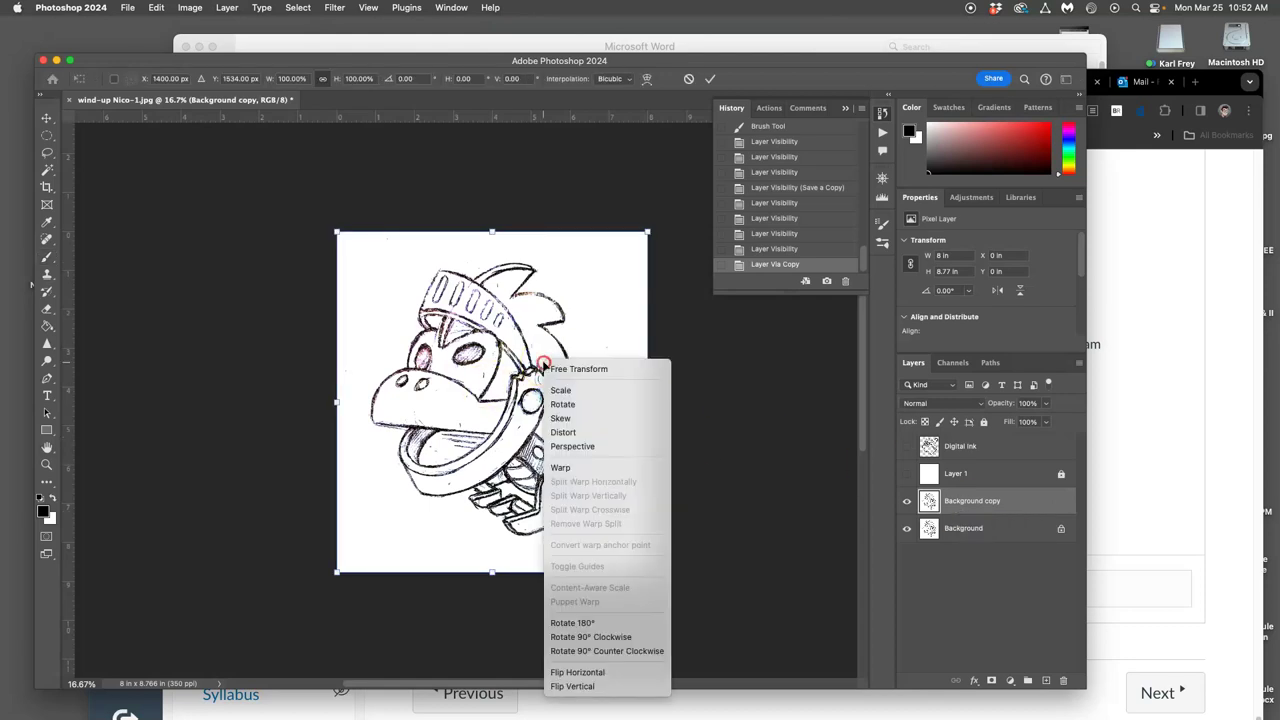
click(572, 433)
mouse_move(647, 572)
mouse_down()
mouse_move(603, 549)
mouse_move(666, 574)
mouse_move(650, 572)
mouse_up()
mouse_move(337, 233)
mouse_down()
mouse_move(318, 246)
mouse_move(377, 246)
mouse_move(403, 280)
mouse_move(298, 244)
mouse_up()
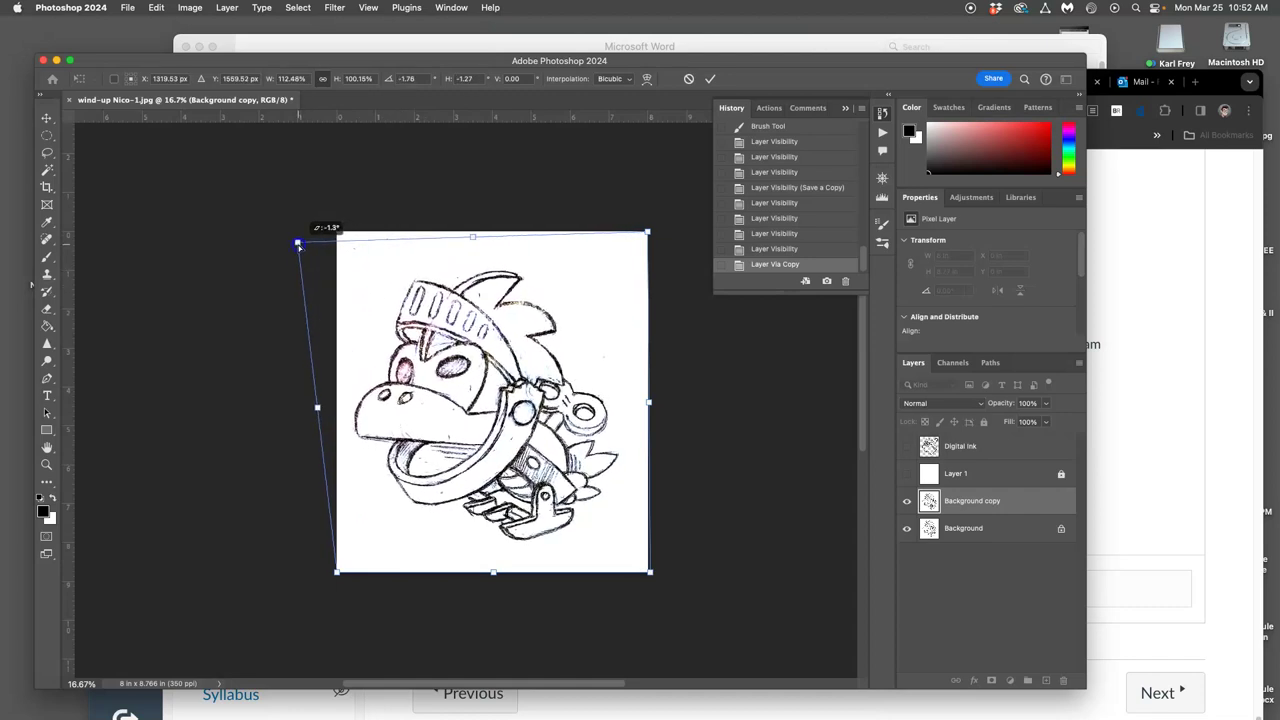
drag(651, 571, 647, 570)
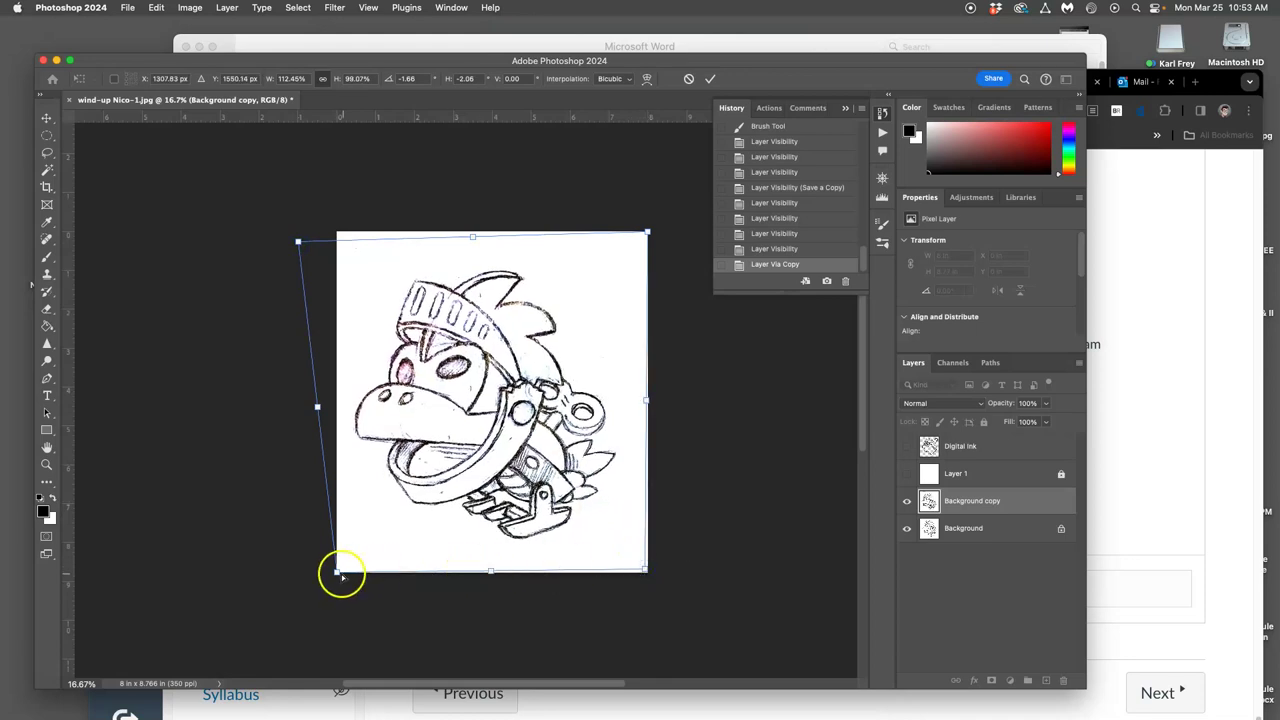
drag(340, 574, 345, 567)
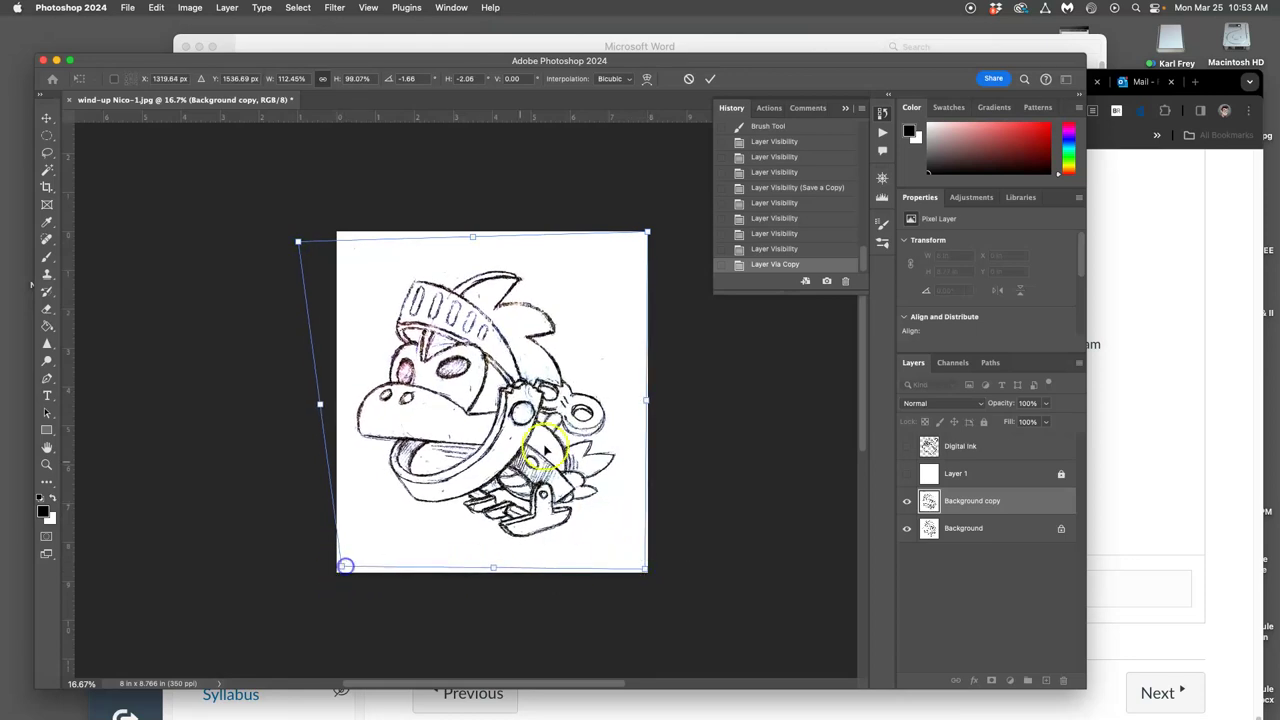
drag(647, 233, 635, 245)
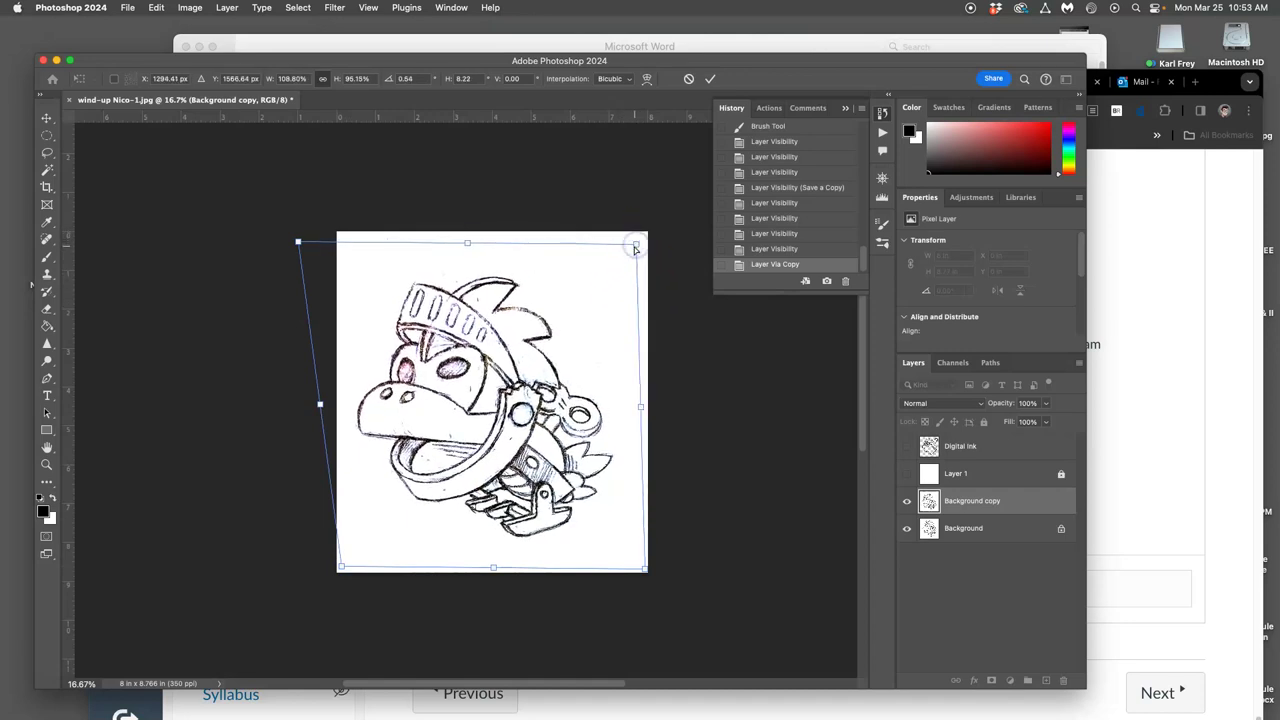
key(Return)
Toggle the distorted Background copy on and off to compare it with the original sketch.
click(906, 501)
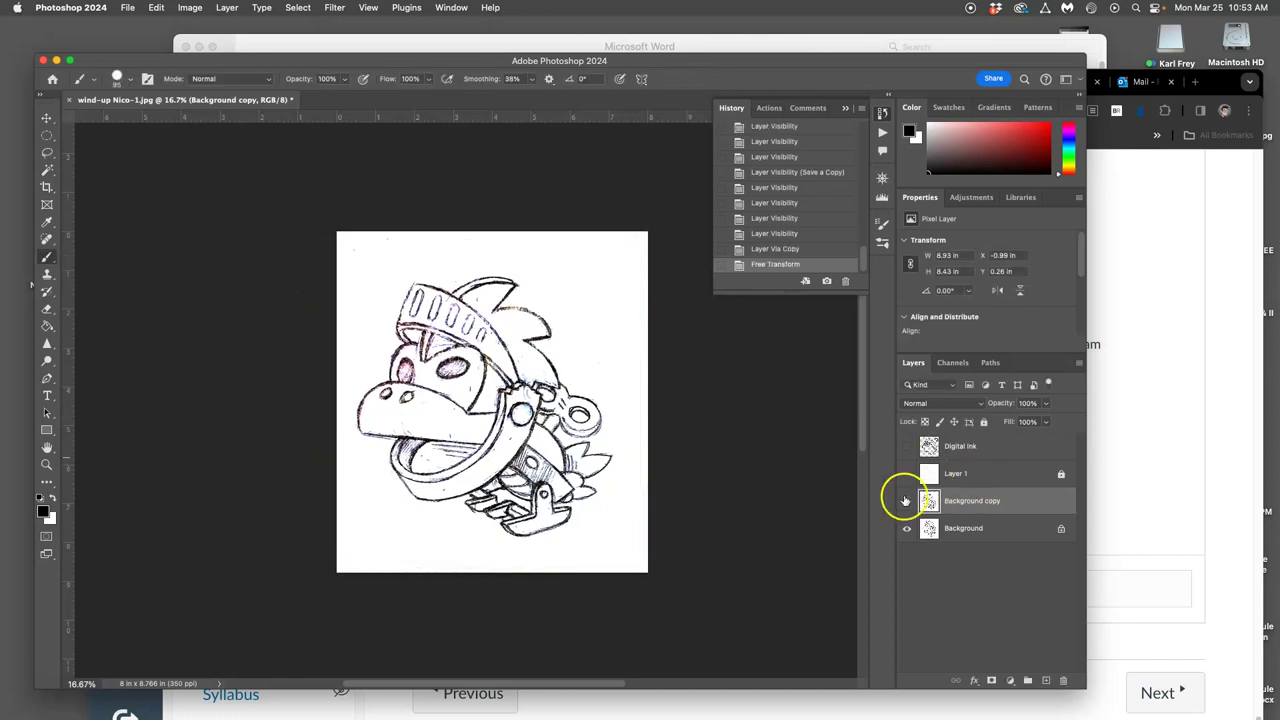
click(906, 501)
click(906, 502)
click(906, 502)
click(906, 502)
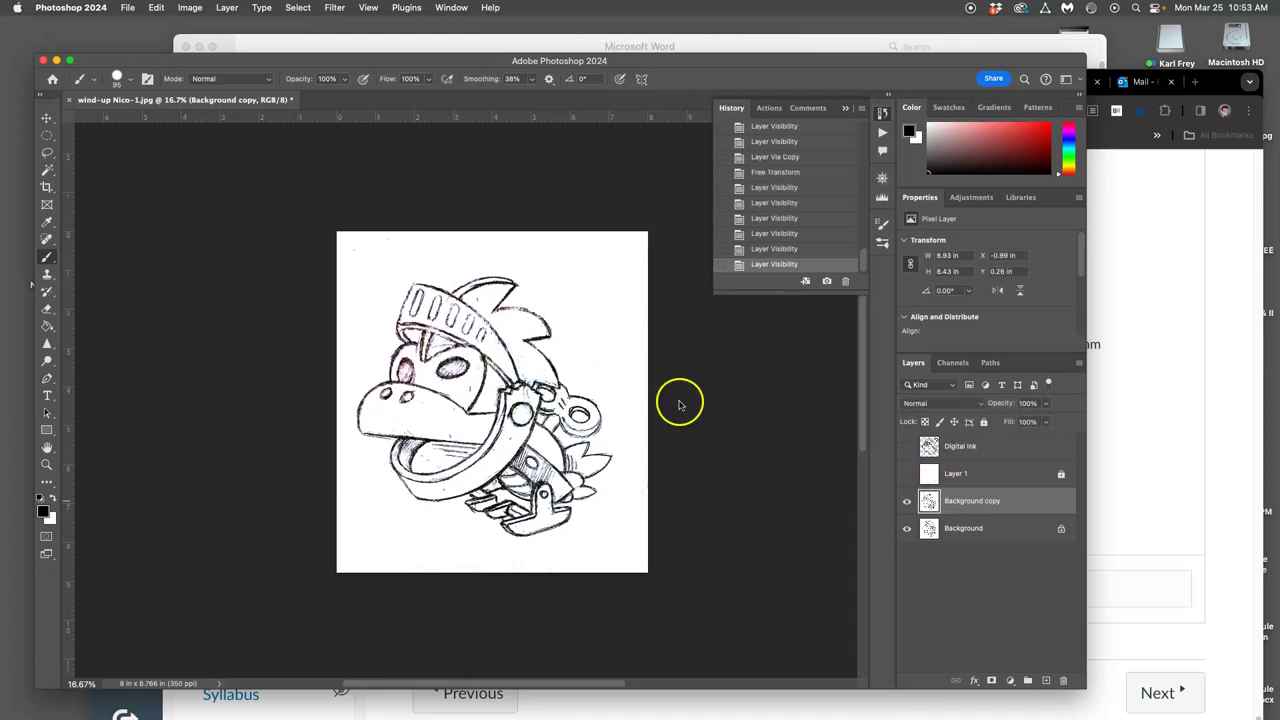
Show the dimmed sketch with the ink lines over it, then select test-Raster Line Art.jpg on the desktop.
click(907, 474)
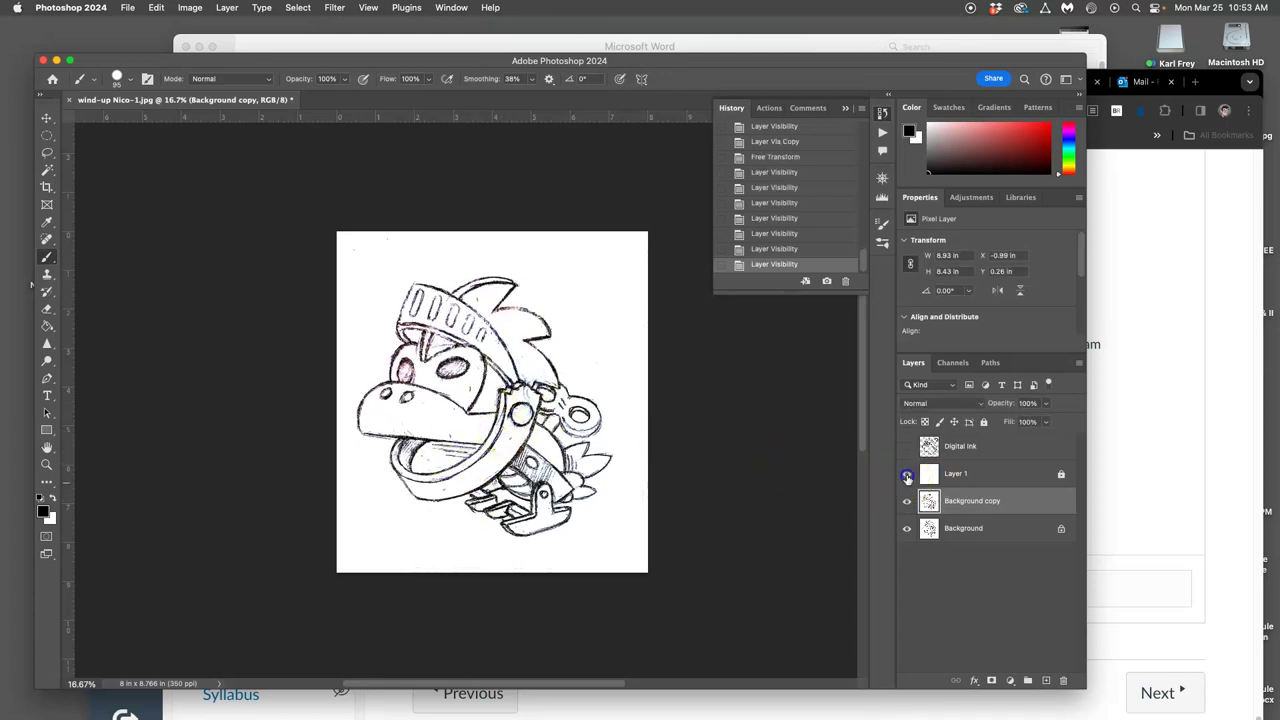
click(907, 474)
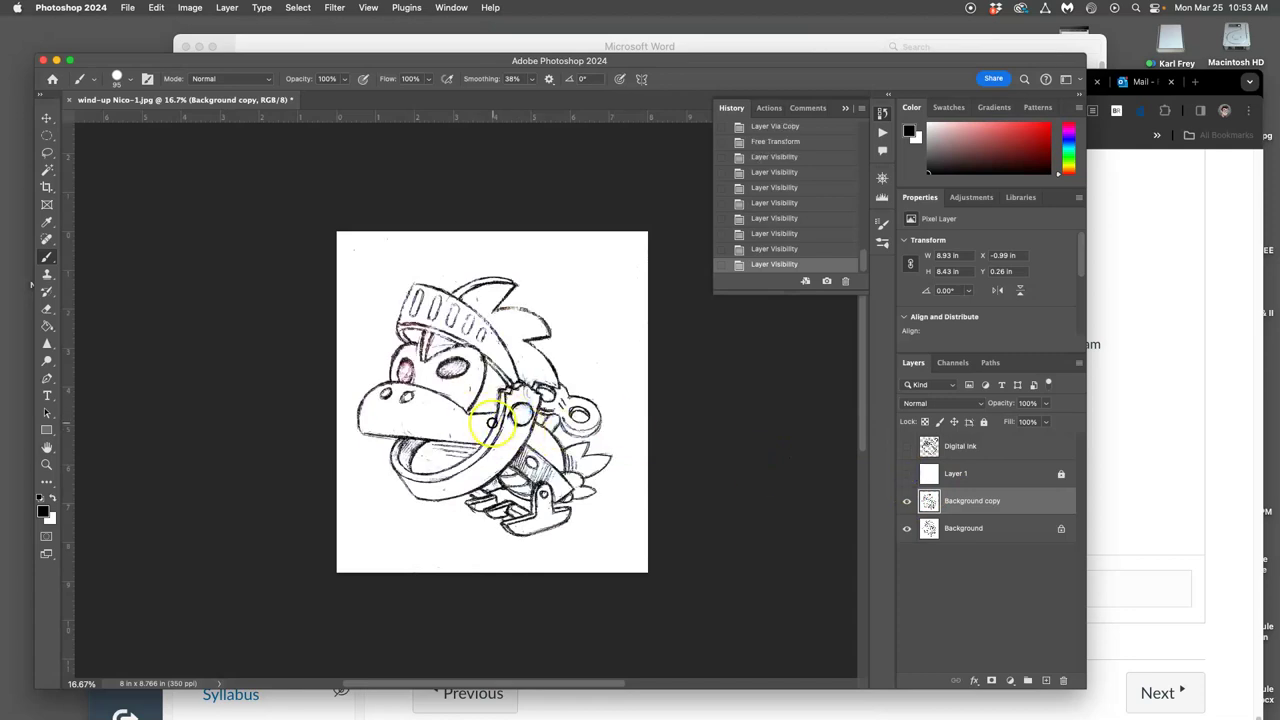
click(907, 474)
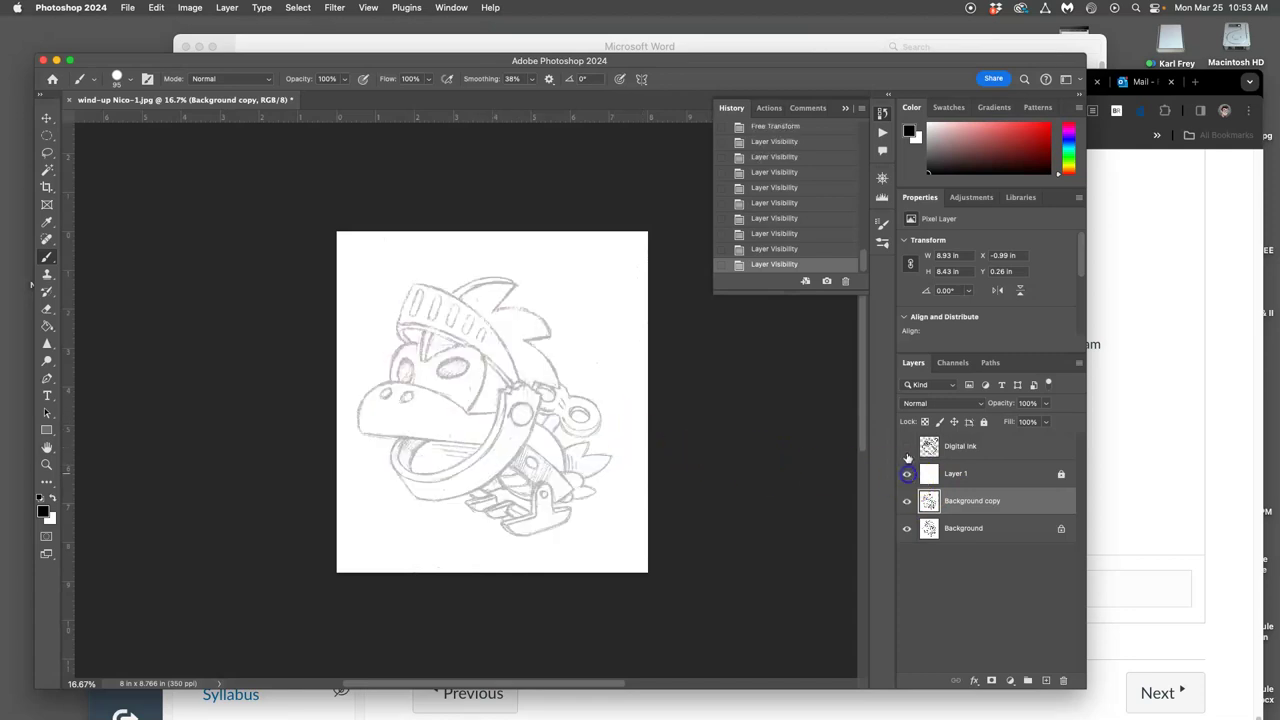
click(907, 447)
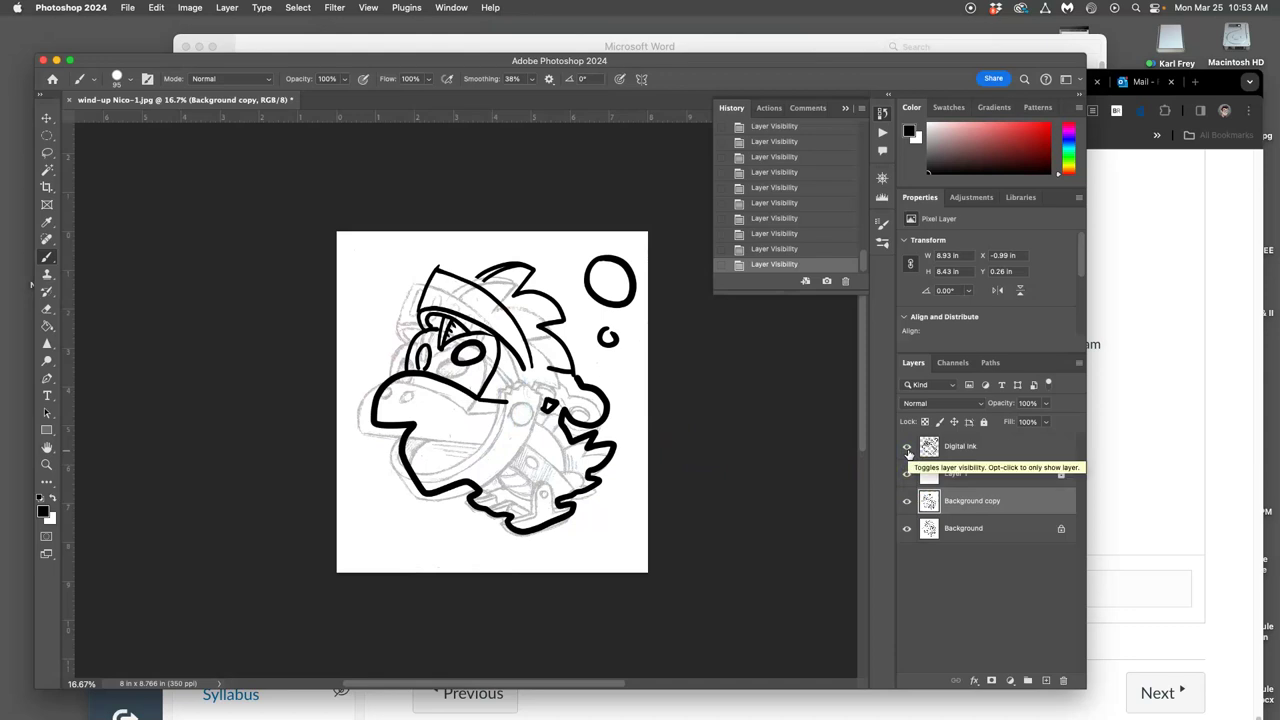
click(907, 448)
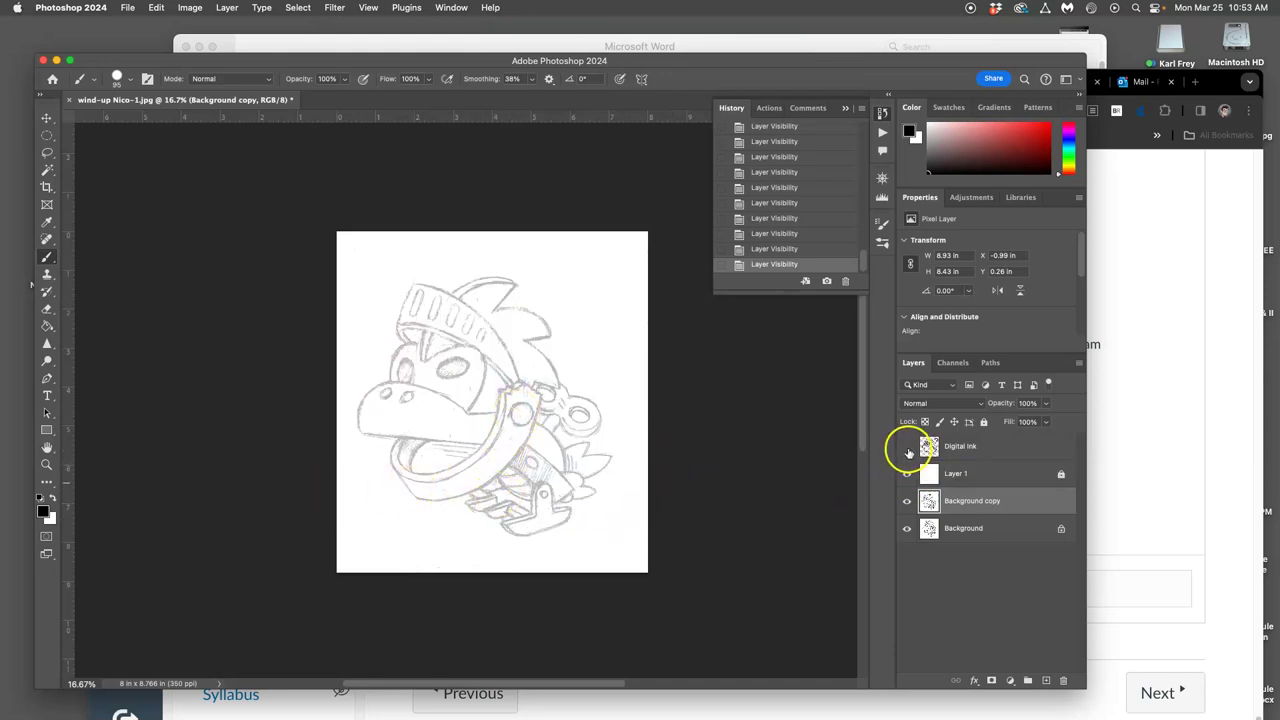
click(907, 447)
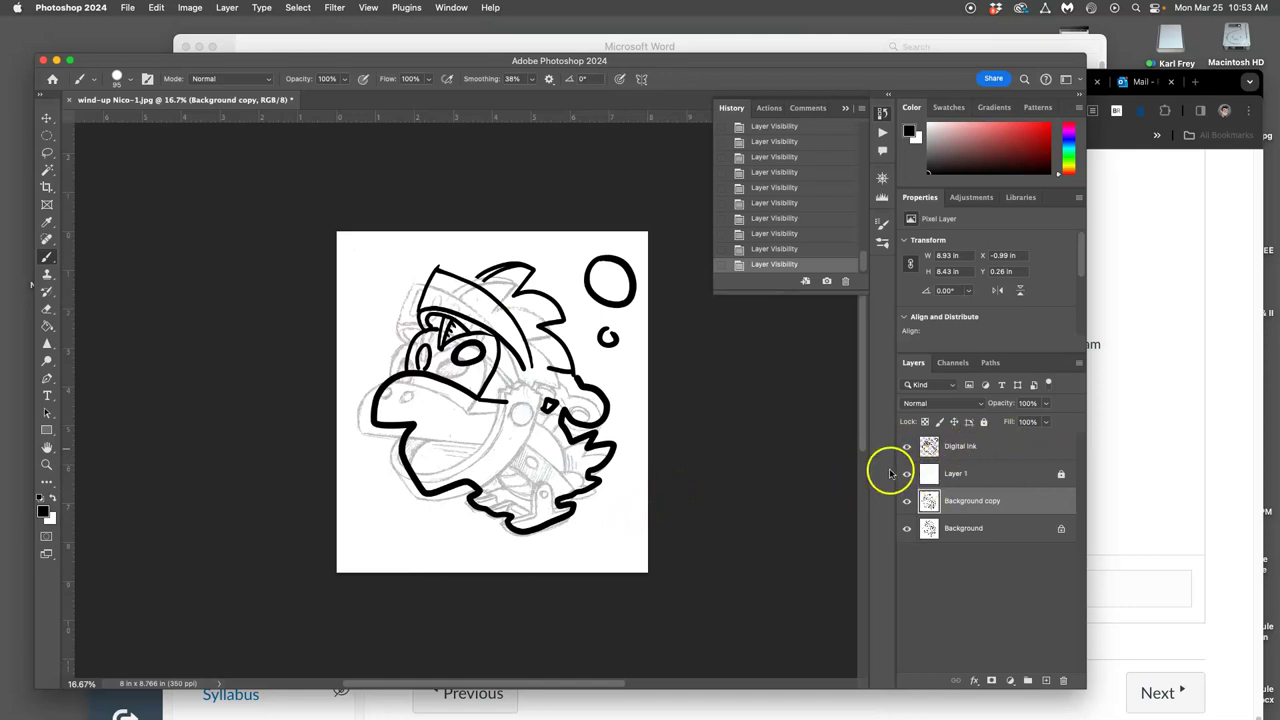
key(F11)
click(1075, 168)
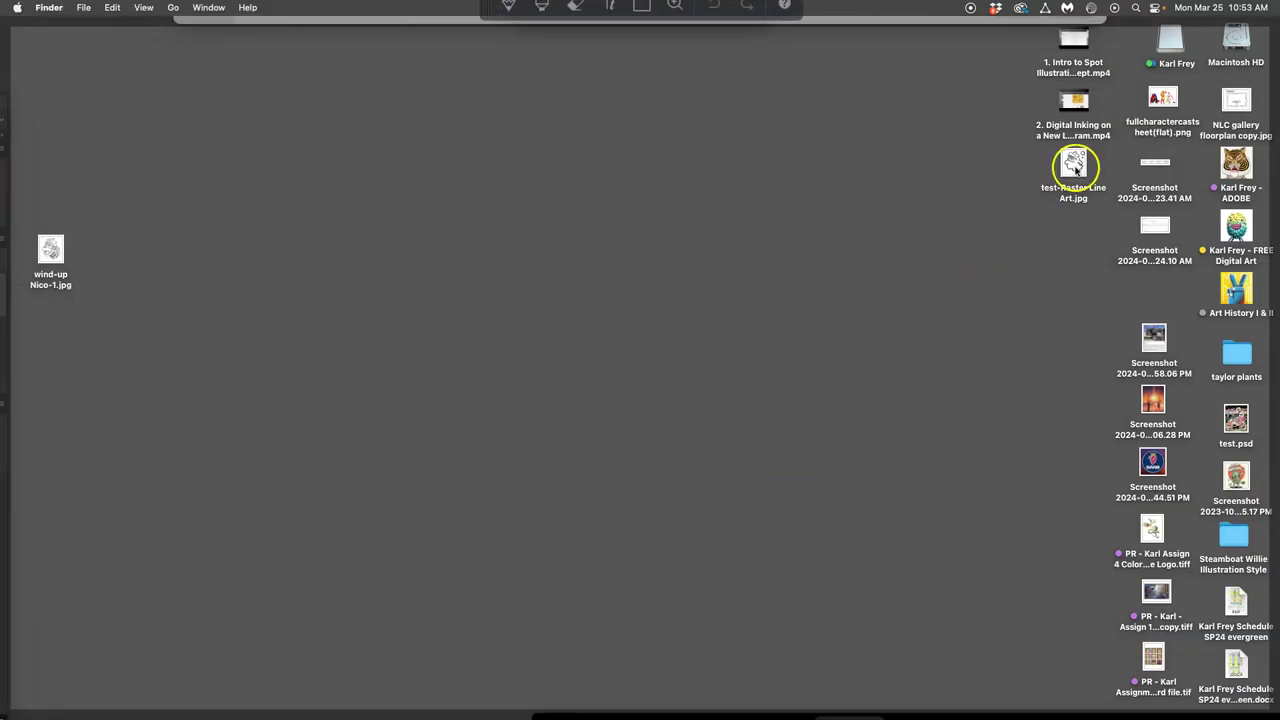
Resize test-Raster Line Art.jpg in Preview to 8 inches wide at 300 pixels/inch.
drag(1075, 168, 1036, 194)
double_click(1033, 190)
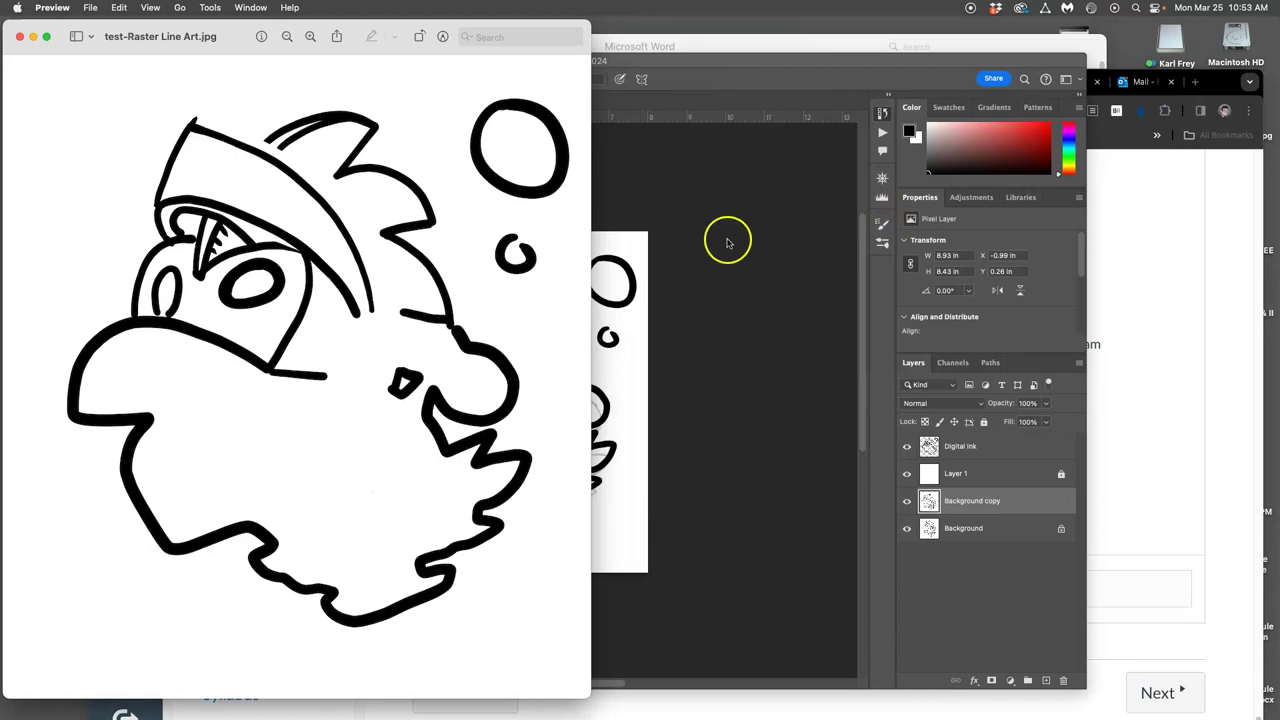
click(210, 8)
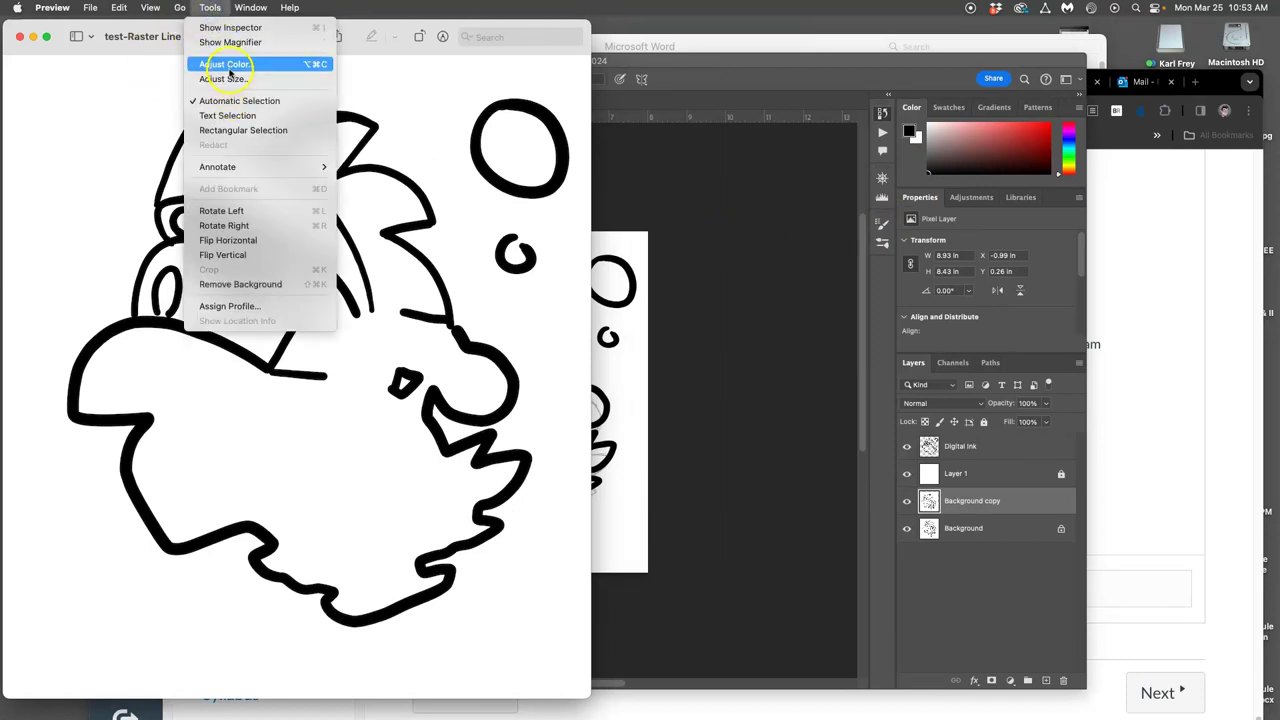
click(228, 78)
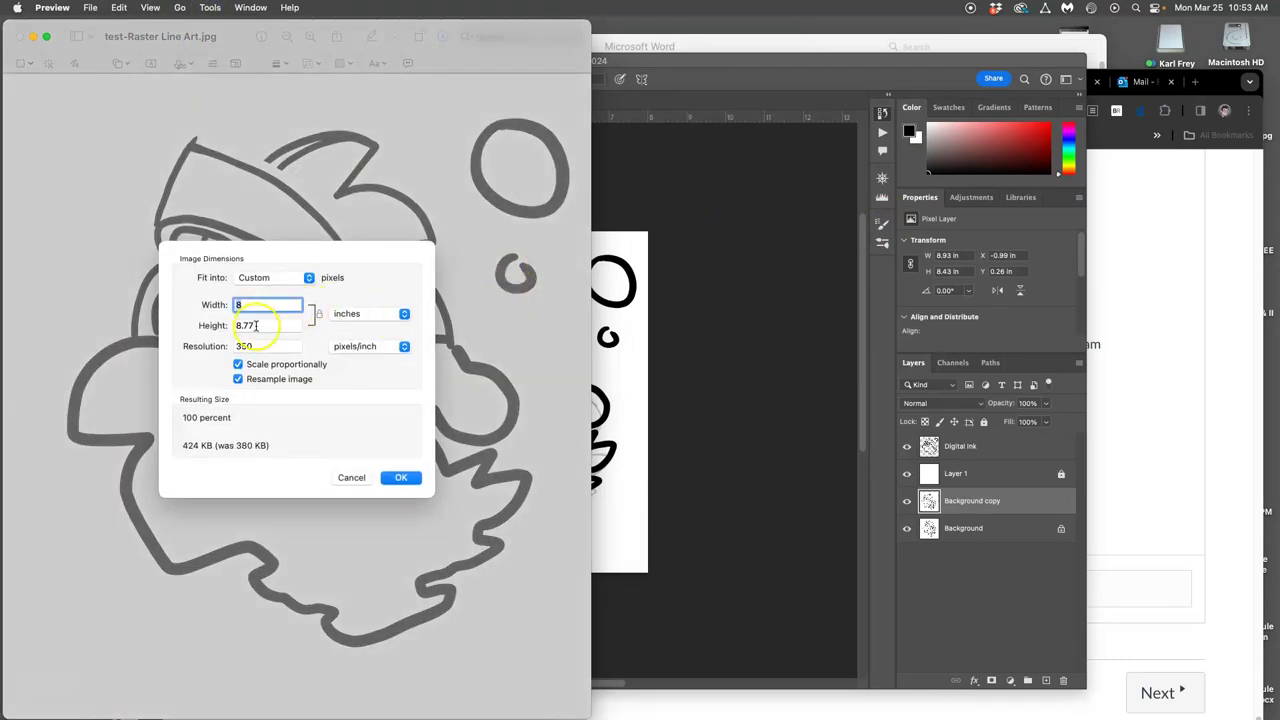
click(397, 477)
click(22, 36)
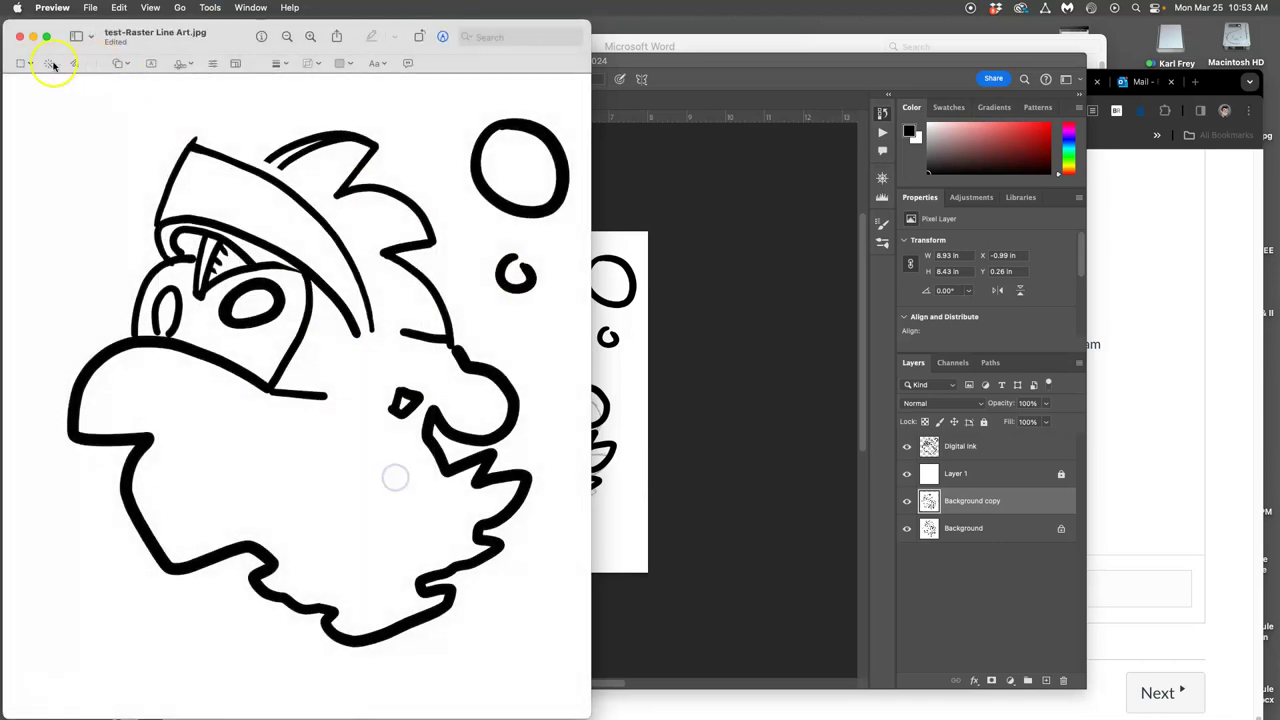
Open test-Raster Line Art.jpg from the desktop with Adobe Illustrator 2024 (28.3.0).
key(F11)
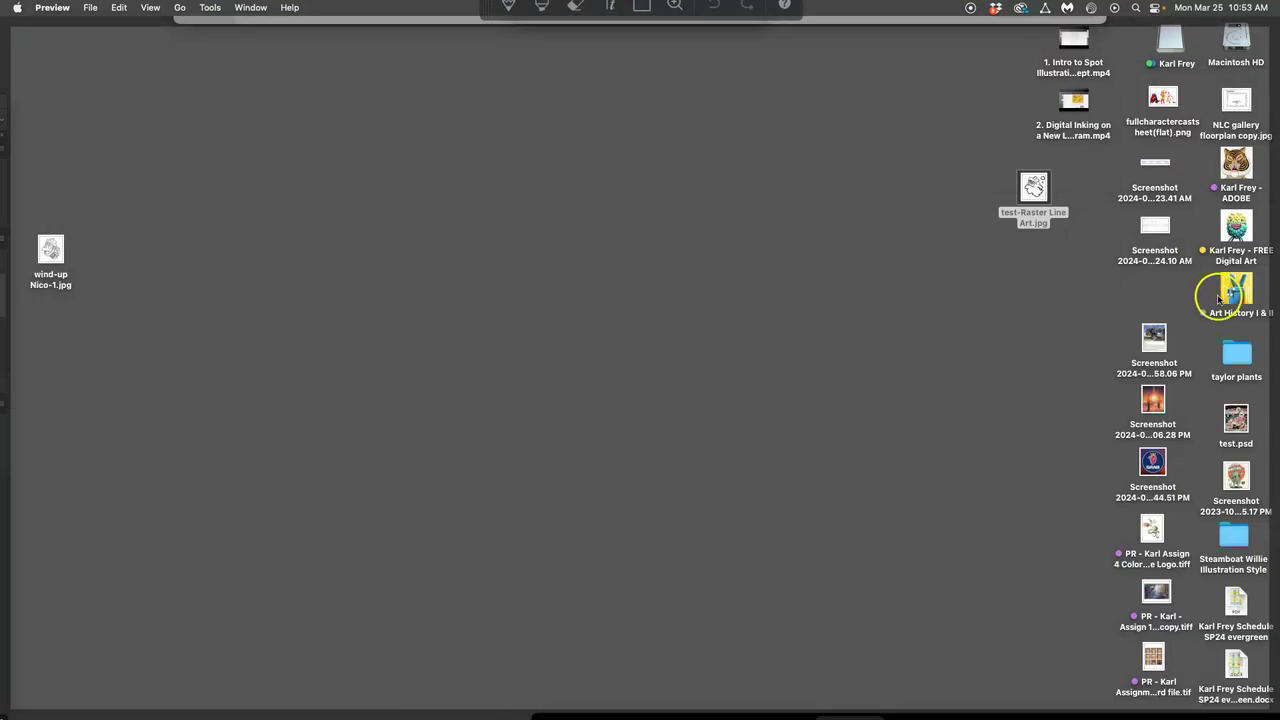
right_click(1035, 190)
mouse_move(1066, 214)
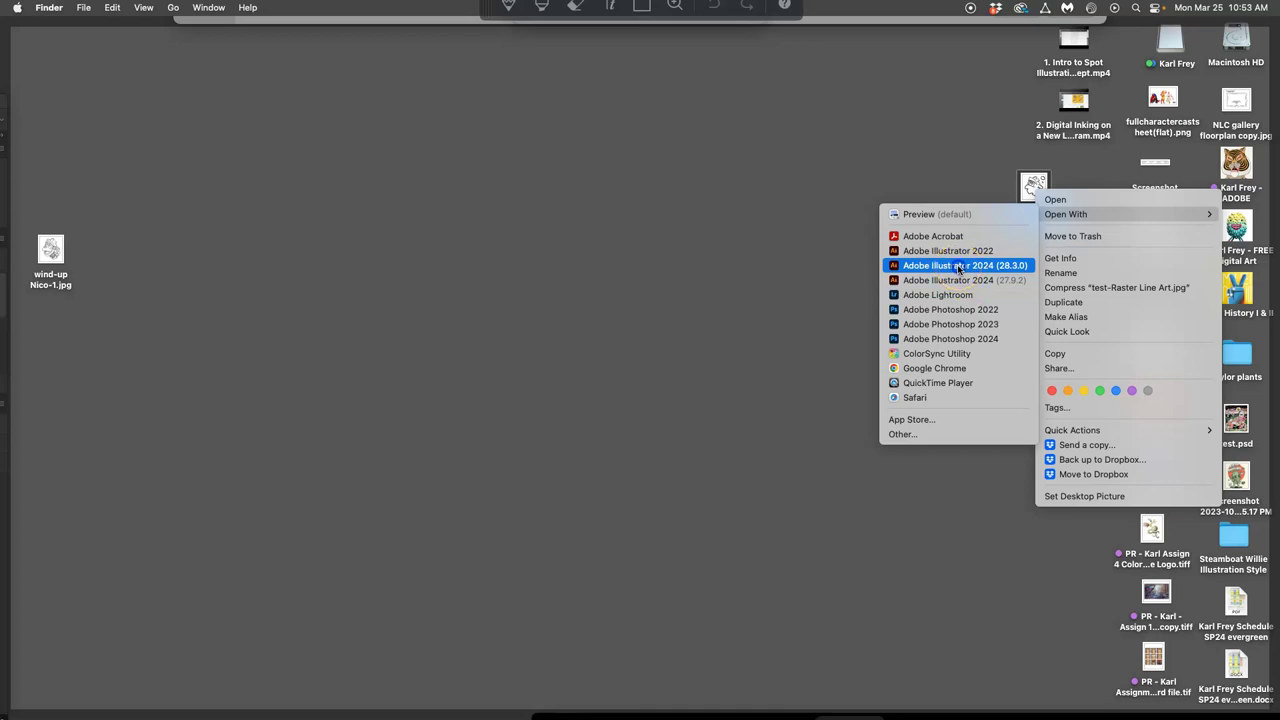
click(957, 266)
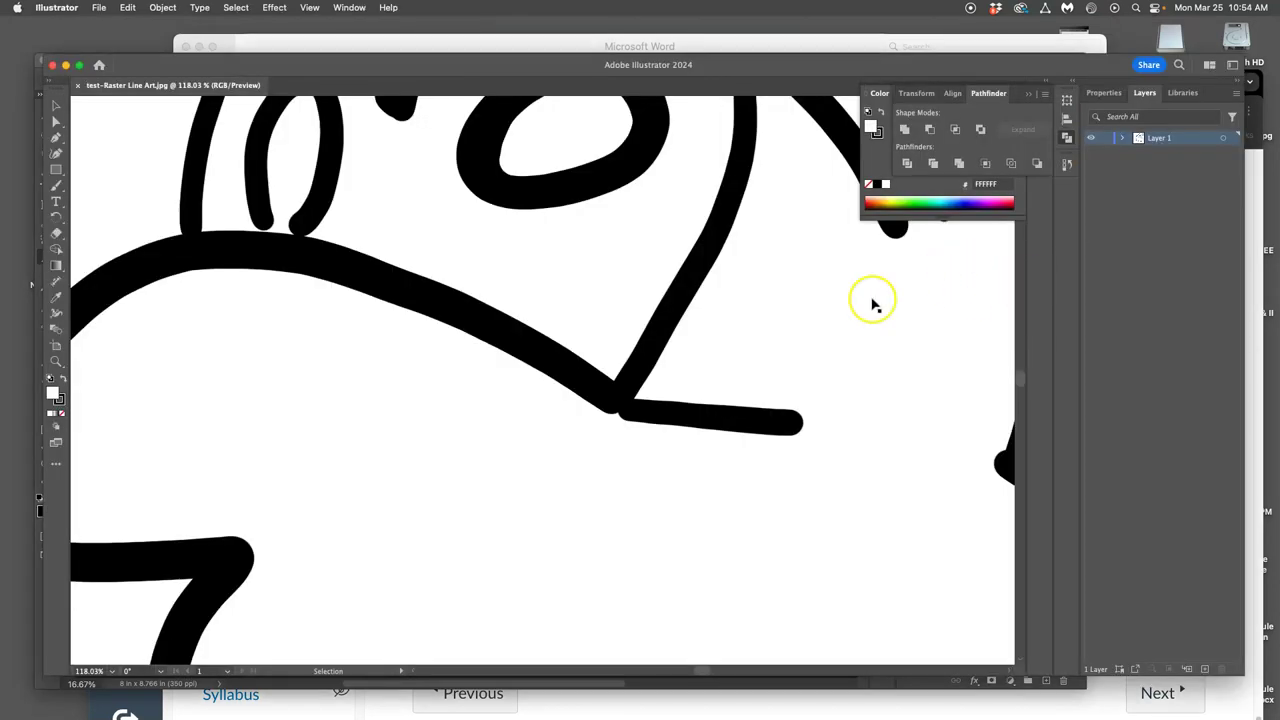
Fit the artboard in view and scale the line-art image down from its corners to fit.
key(super+minus)
key(super+minus)
key(super+minus)
key(super+minus)
key(super+minus)
key(super+minus)
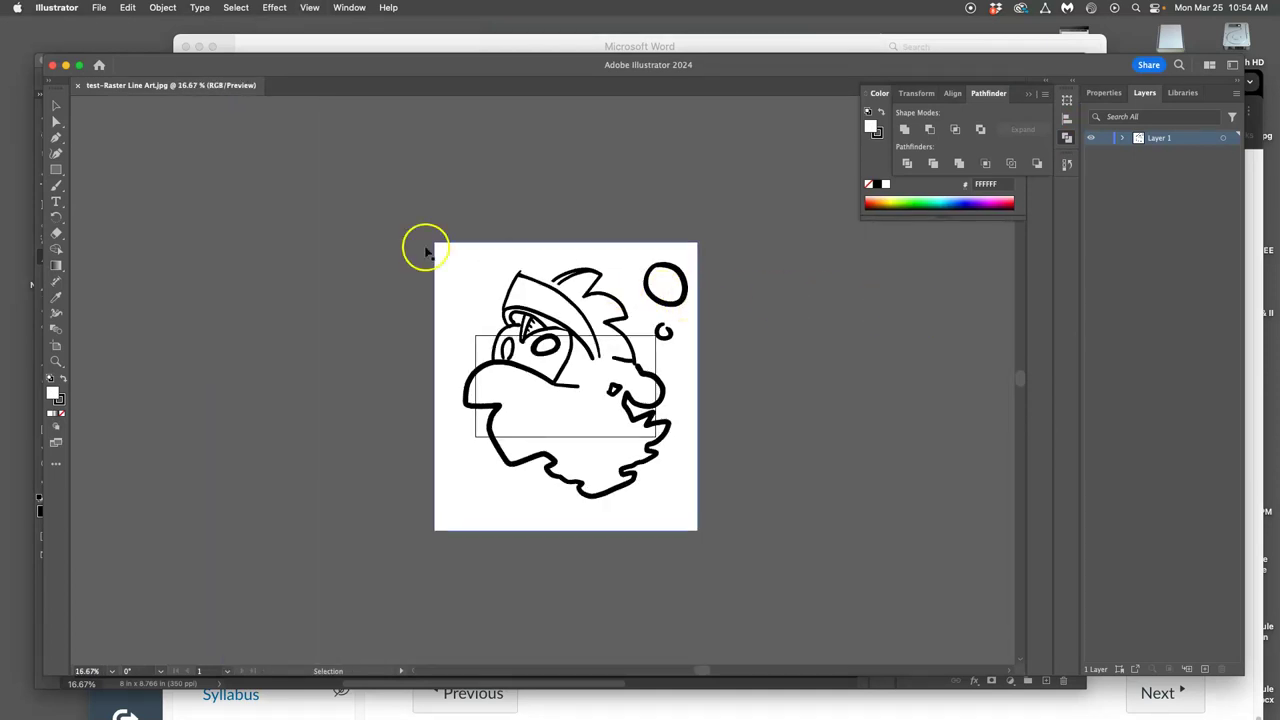
click(566, 300)
click(617, 271)
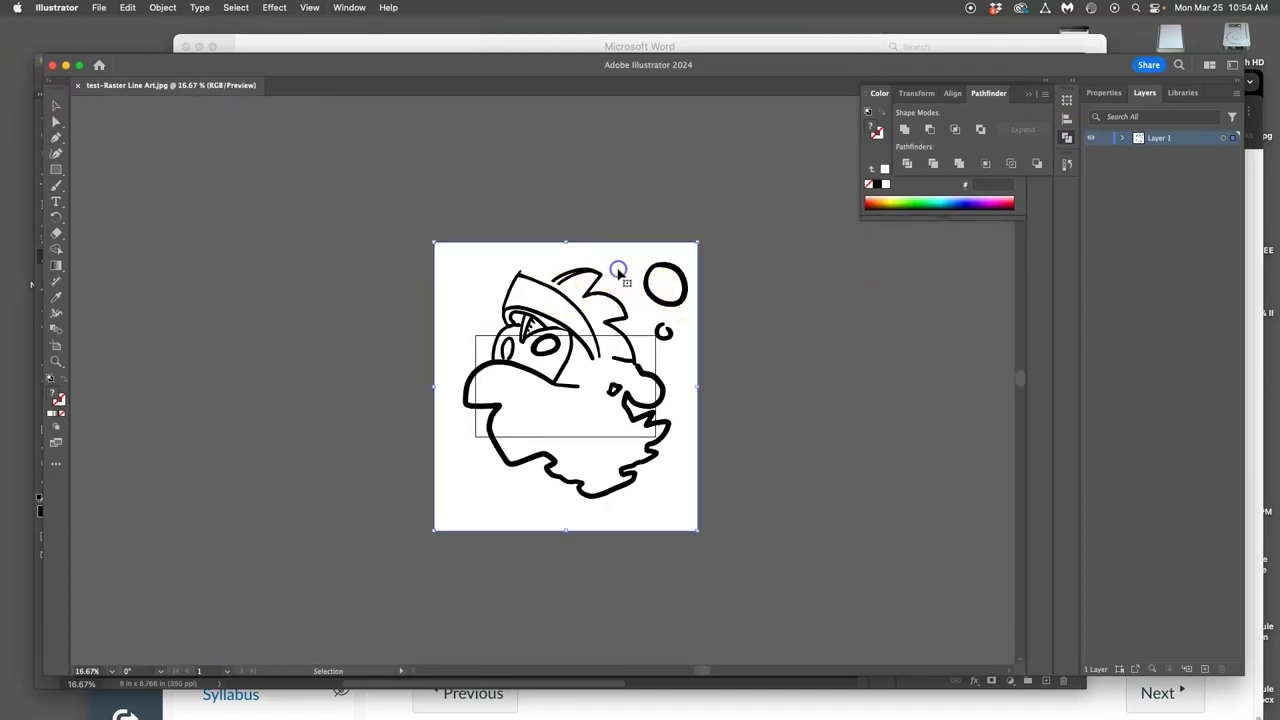
drag(697, 241, 609, 342)
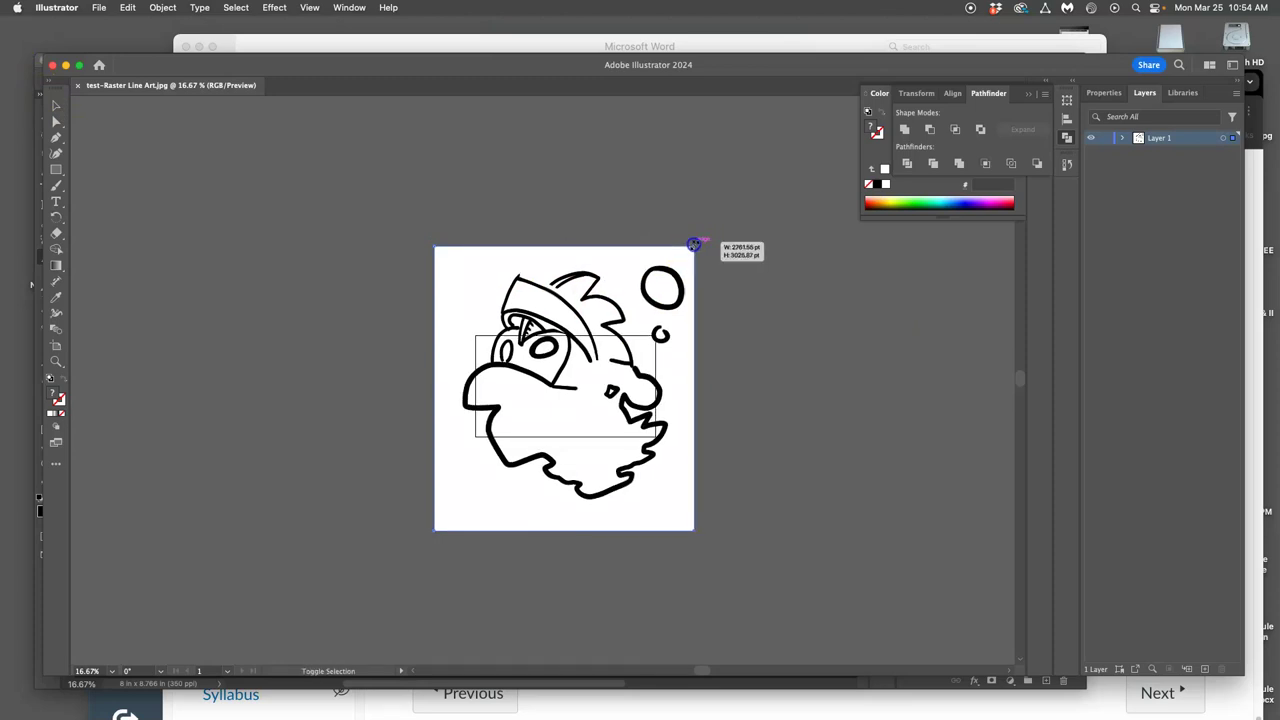
drag(434, 530, 526, 430)
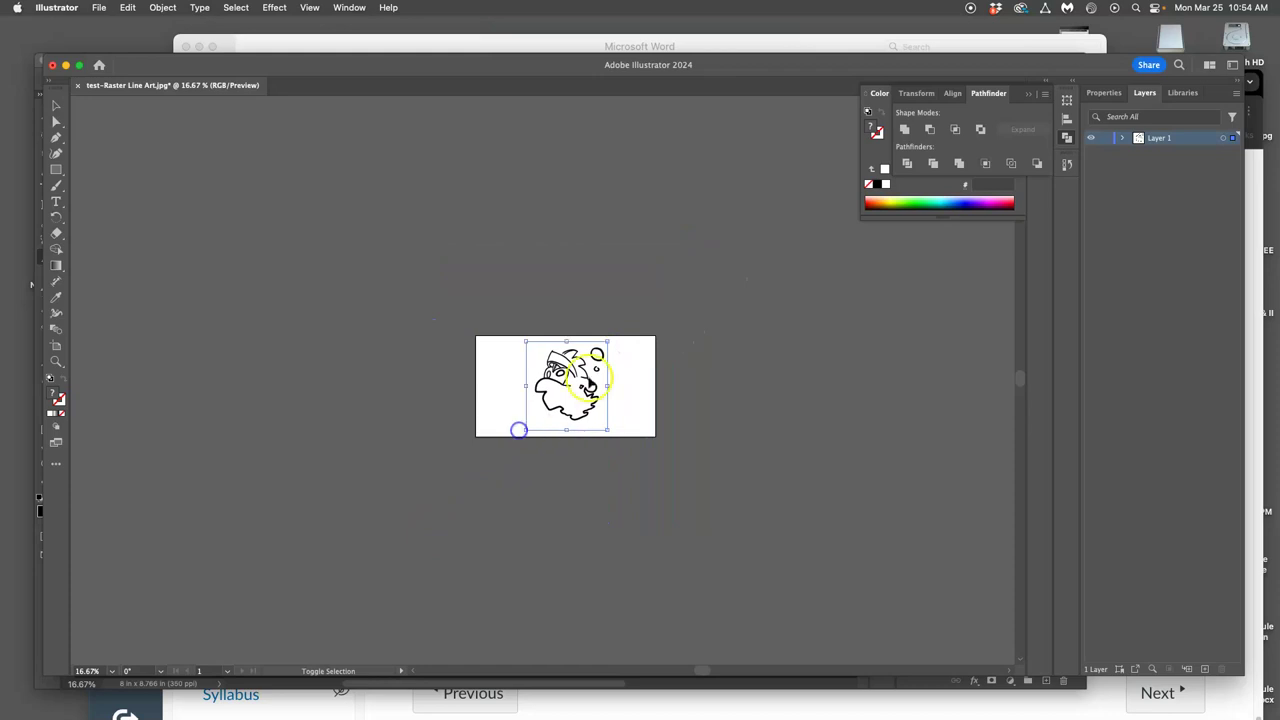
scroll(617, 378, up, 3)
scroll(666, 340, up, 3)
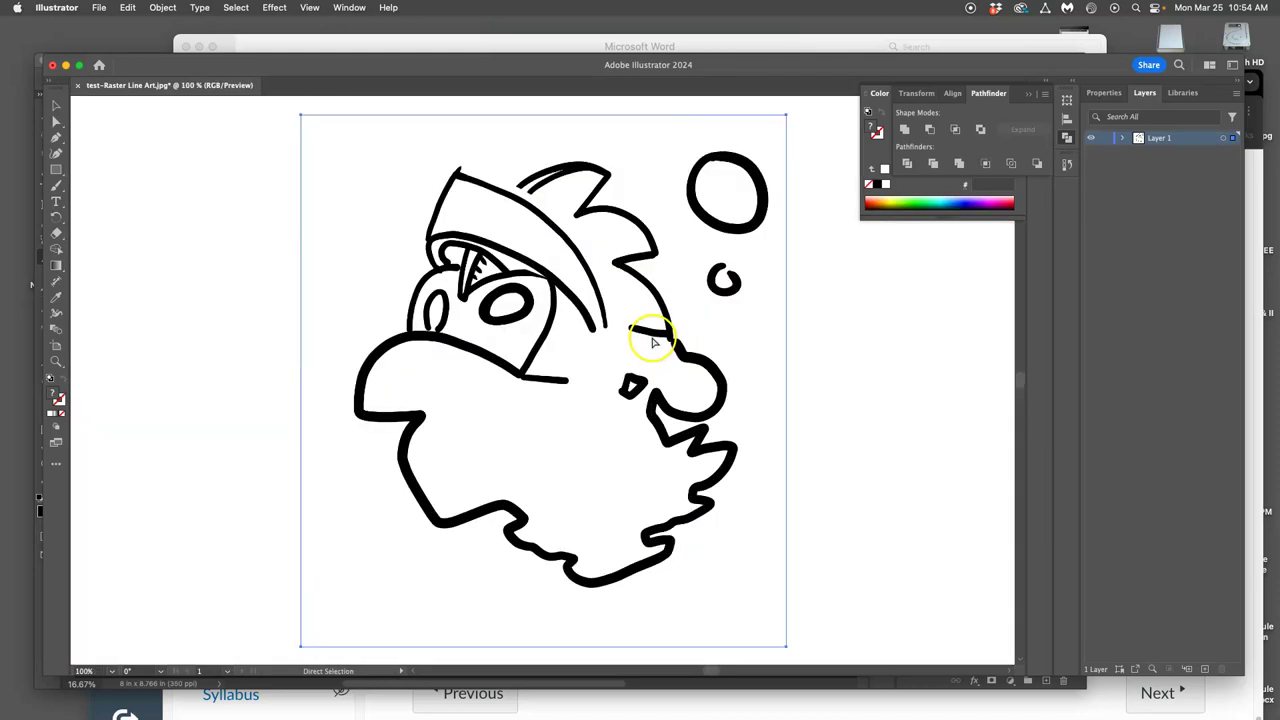
scroll(640, 337, up, 3)
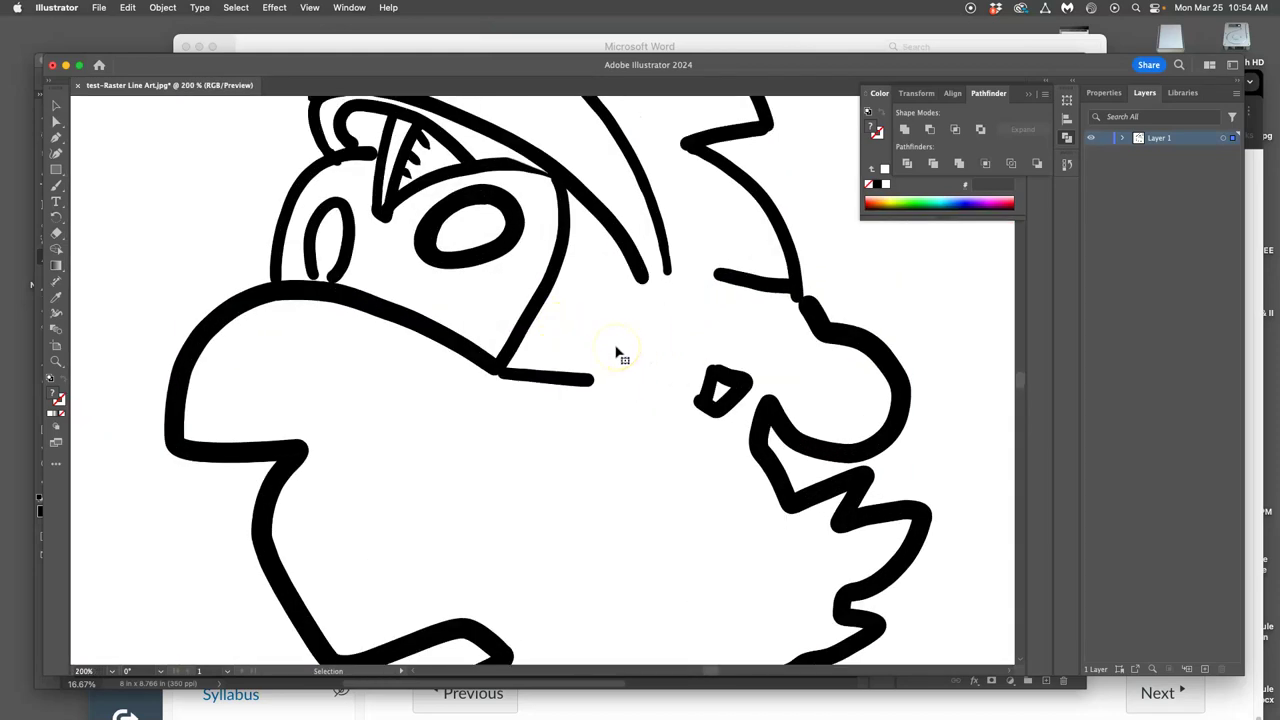
scroll(617, 355, down, 4)
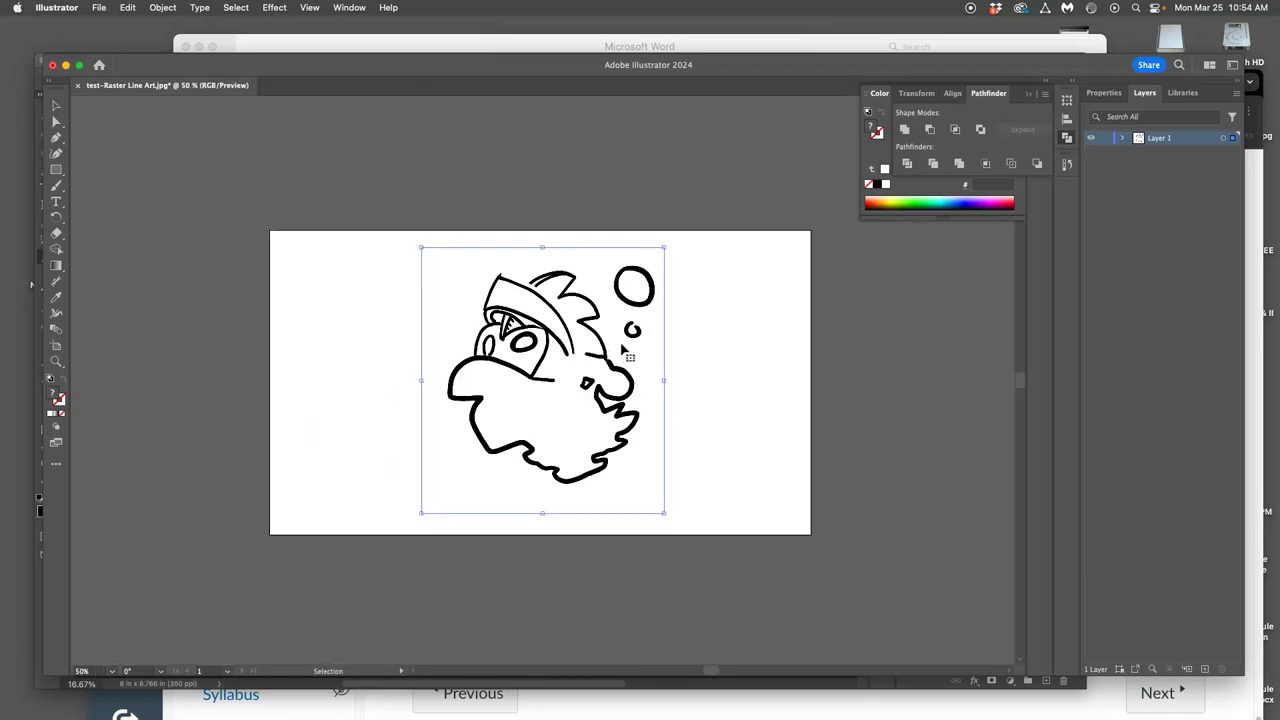
Adjust the line-art image's placement on the artboard, then select all the artwork.
click(695, 344)
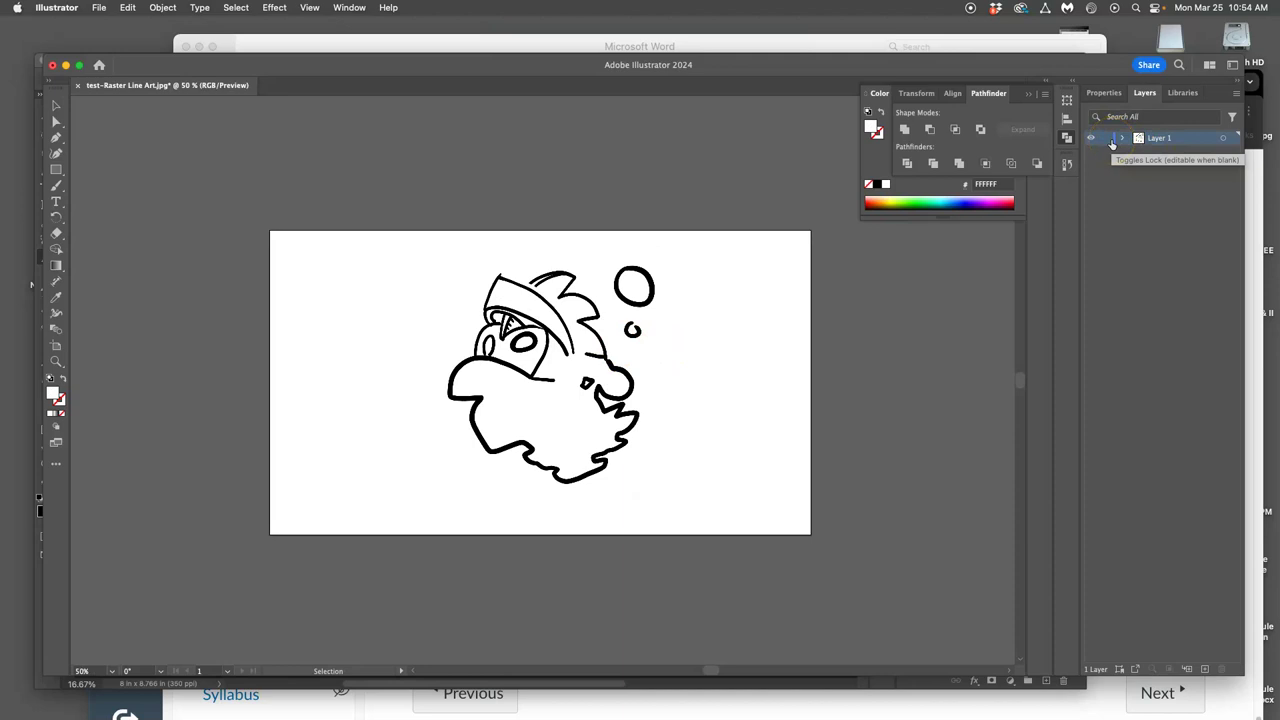
click(613, 330)
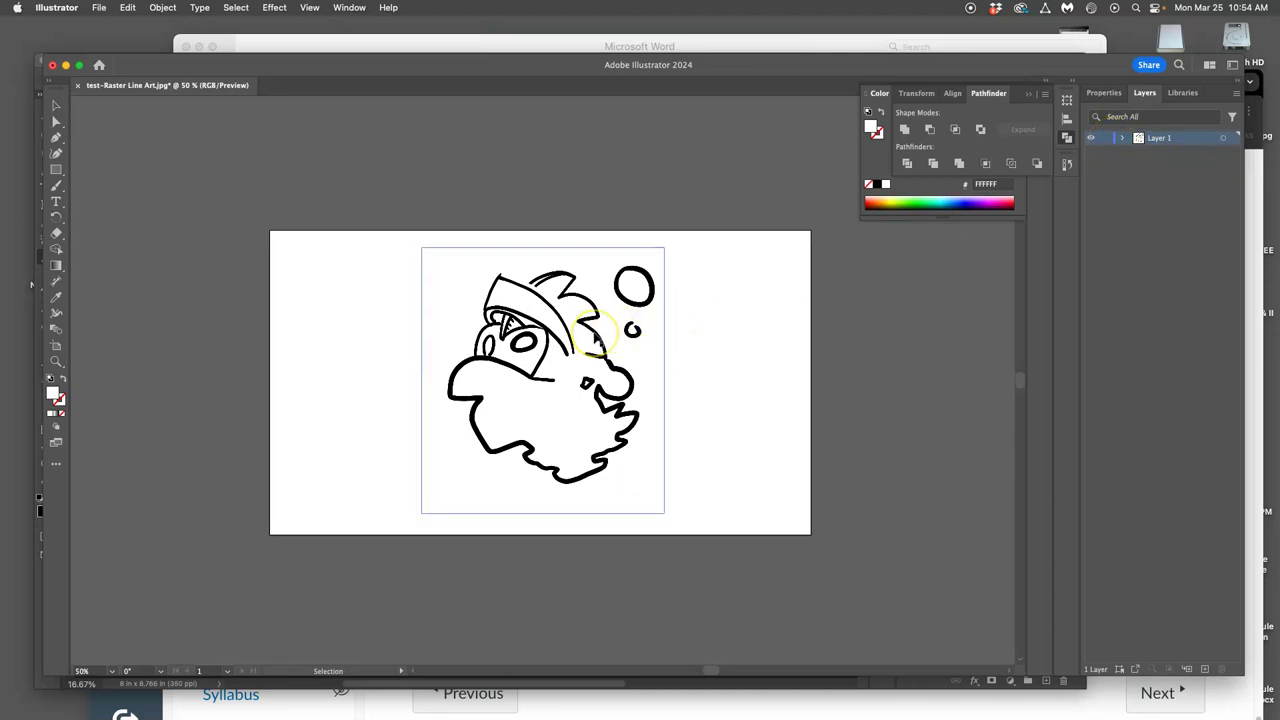
drag(485, 390, 553, 385)
click(686, 200)
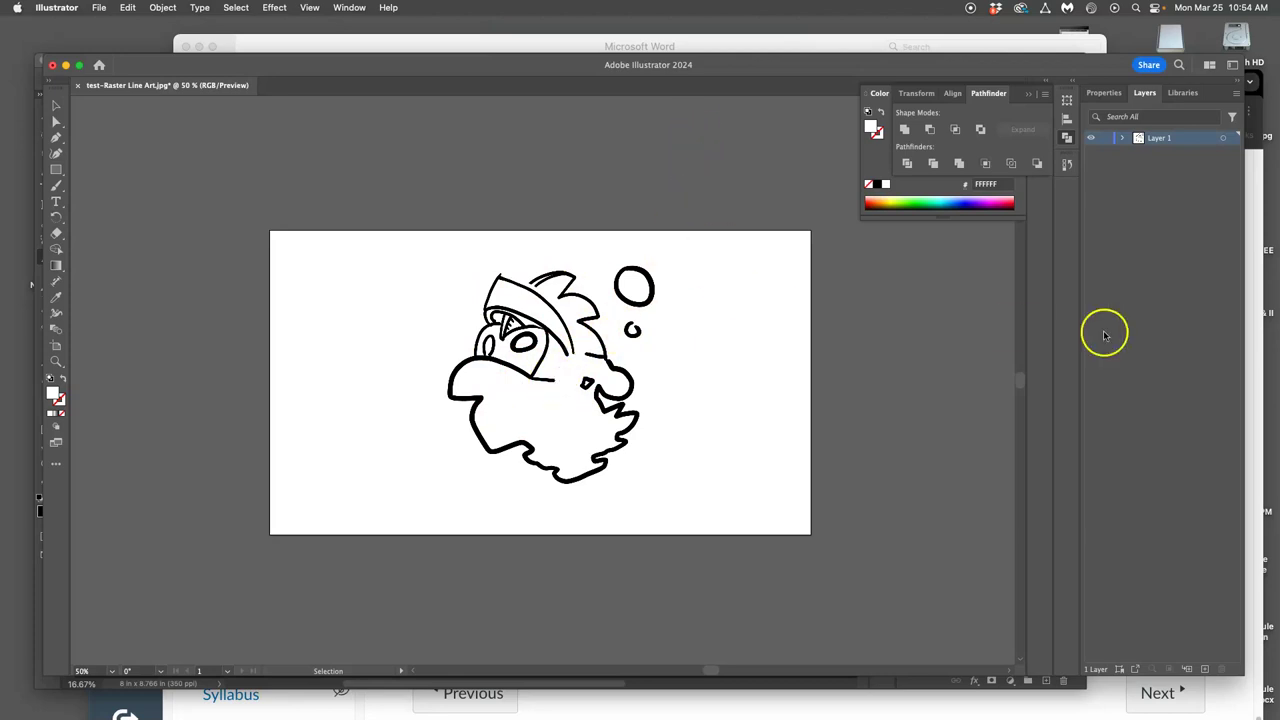
key(super+a)
Trace the selected line-art image using the Black and White Logo Image Trace preset.
click(57, 106)
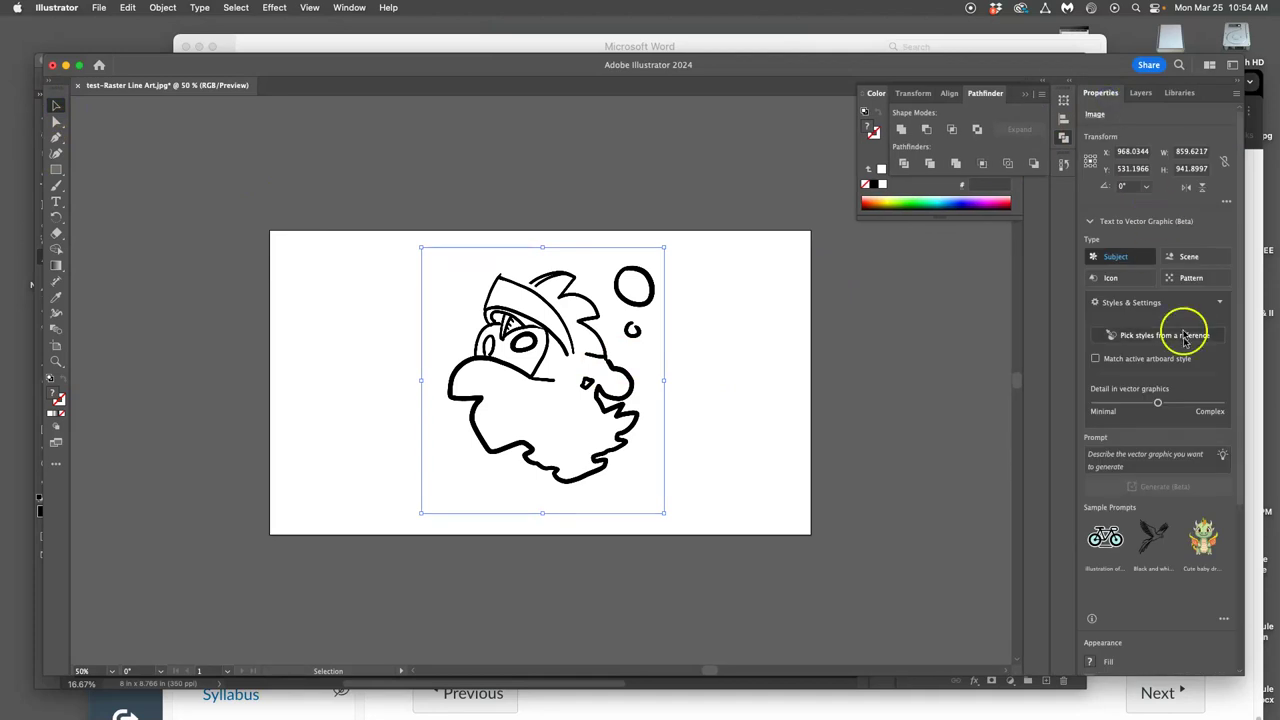
scroll(1182, 400, down, 5)
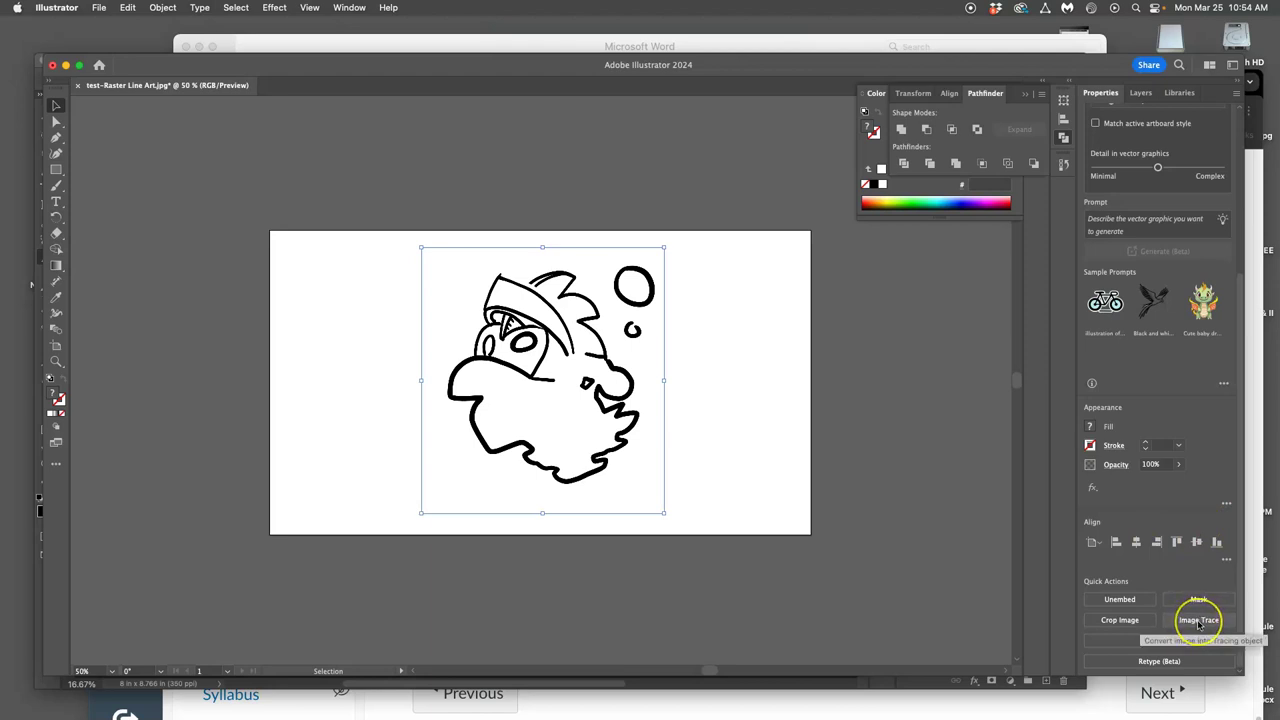
click(1199, 621)
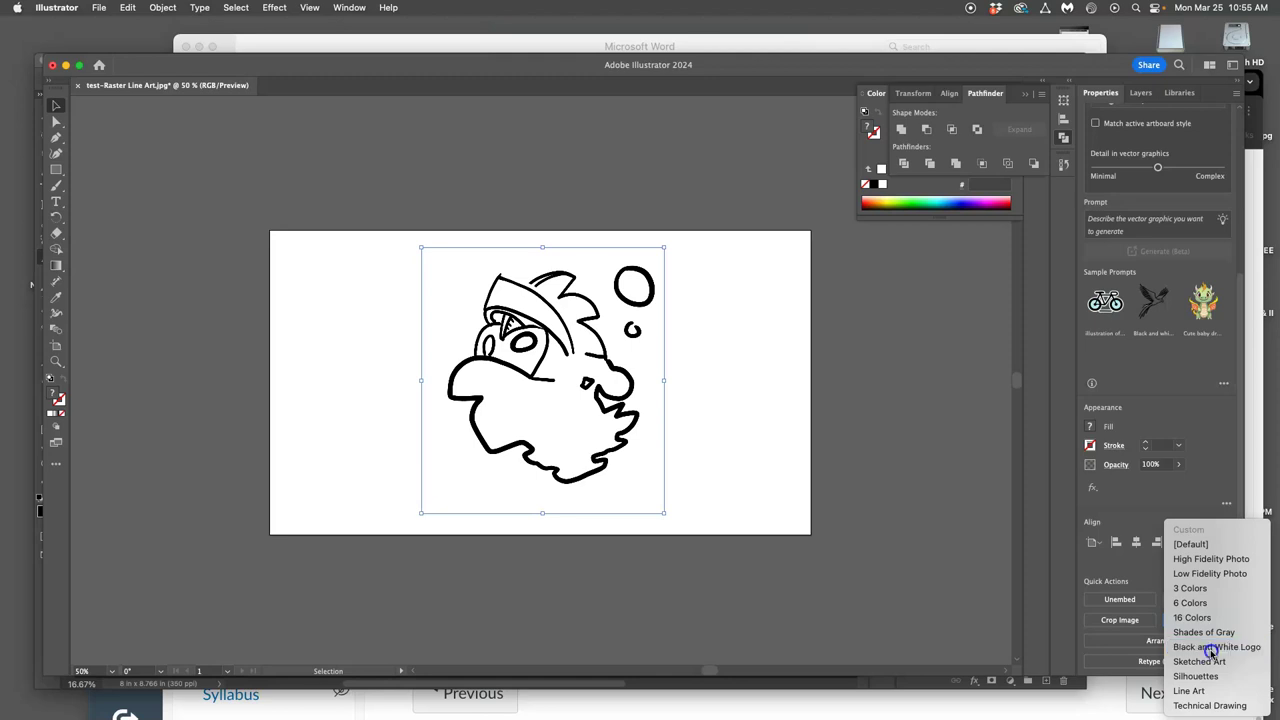
click(1212, 652)
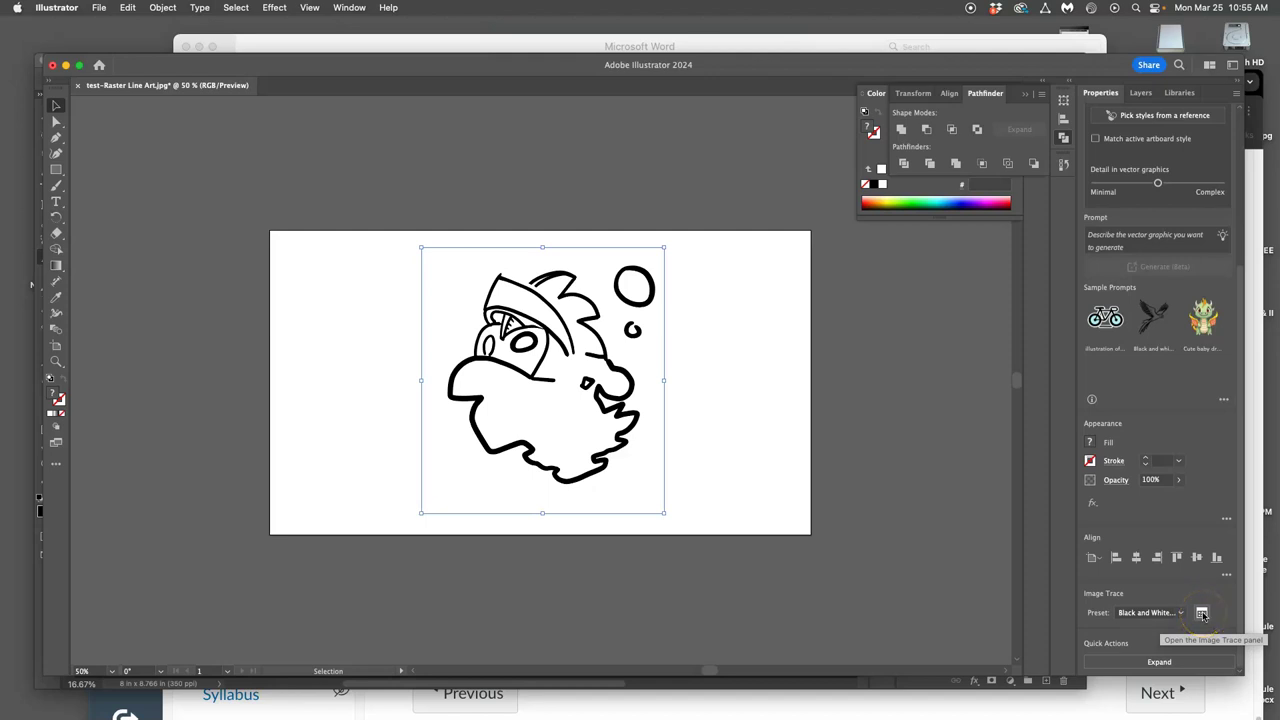
Make the trace ignore white, leaving 13 black paths, and move the artwork higher up.
click(1202, 614)
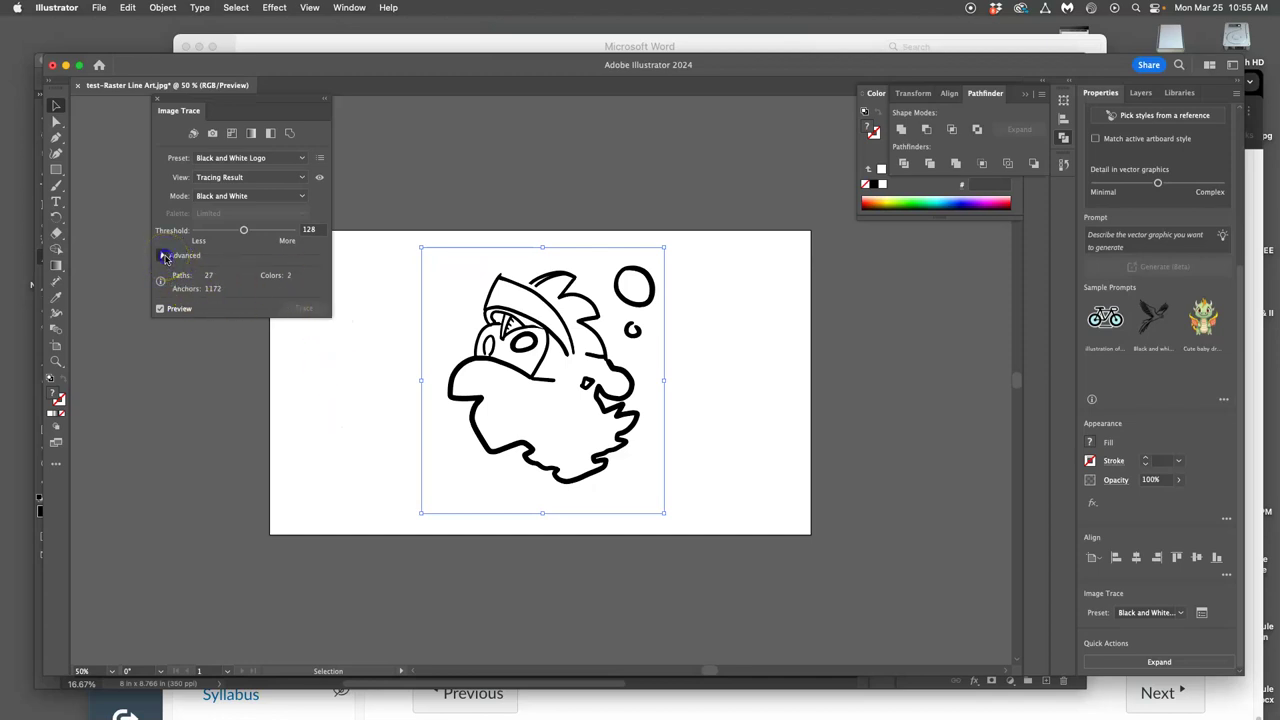
click(164, 256)
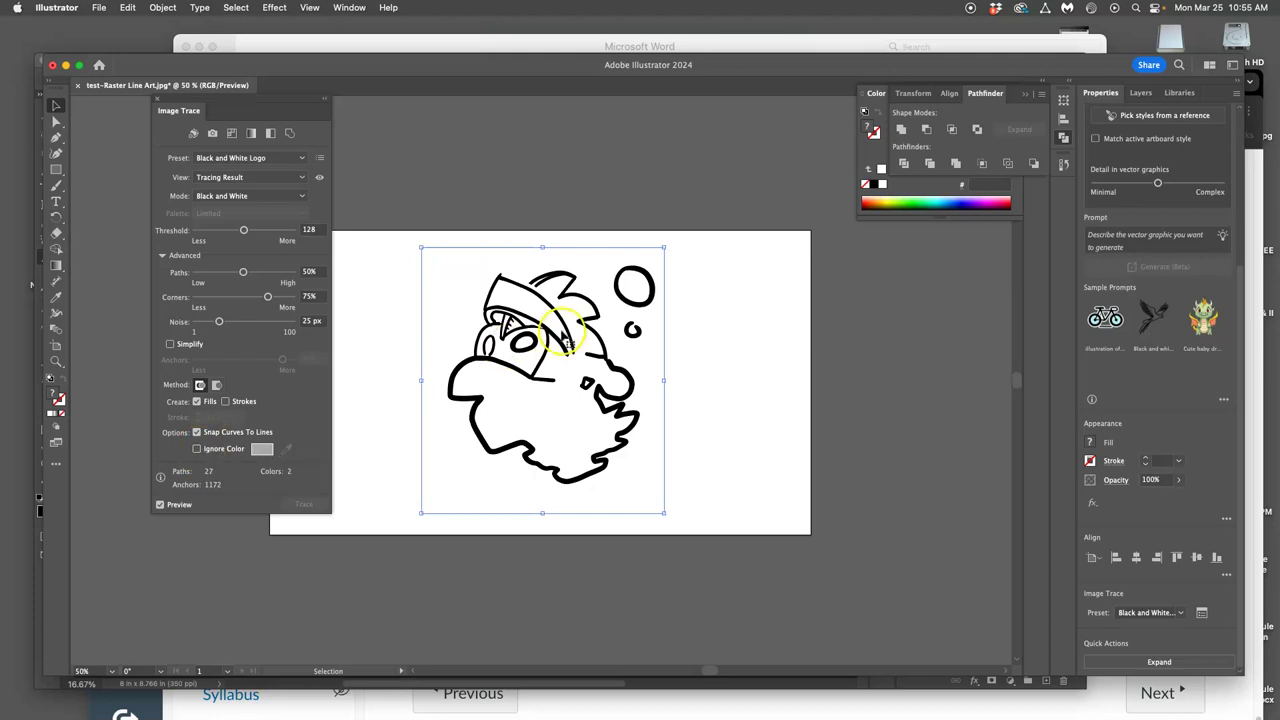
mouse_move(562, 330)
mouse_down()
mouse_move(807, 297)
mouse_move(590, 194)
mouse_up()
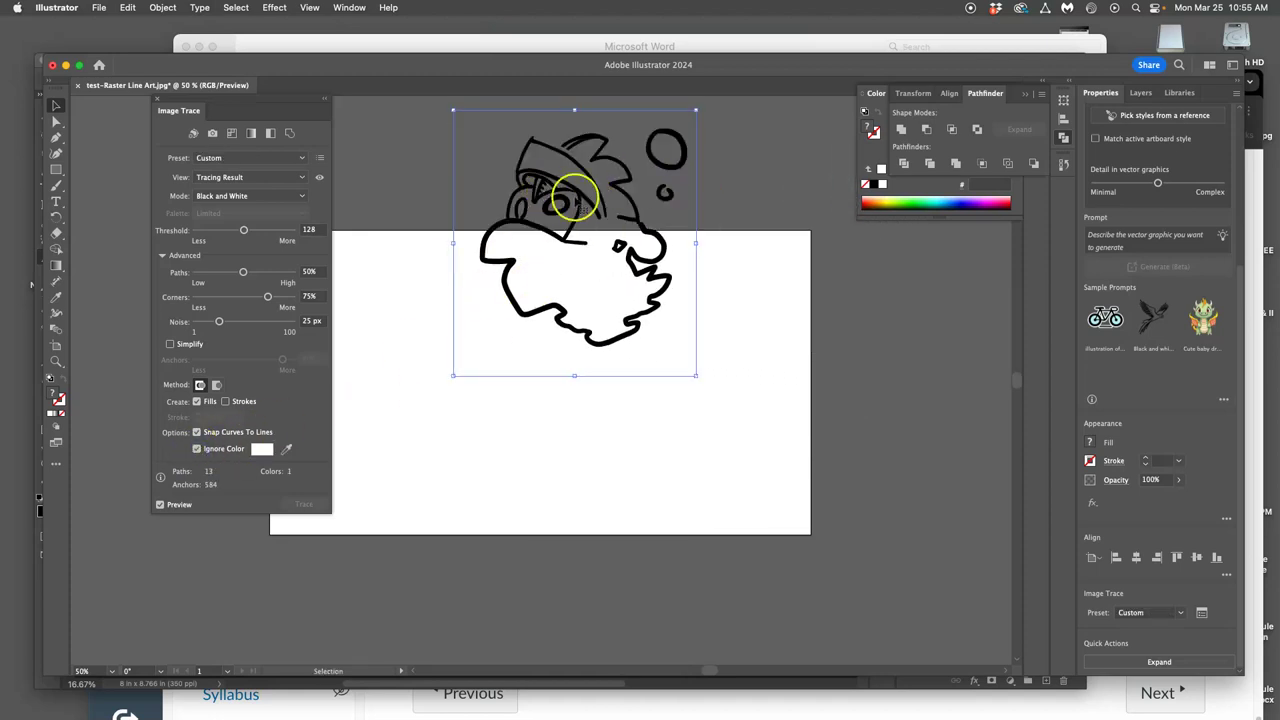
Zoom out and scroll around the canvas to review the whole trace preview.
scroll(523, 194, up, 2)
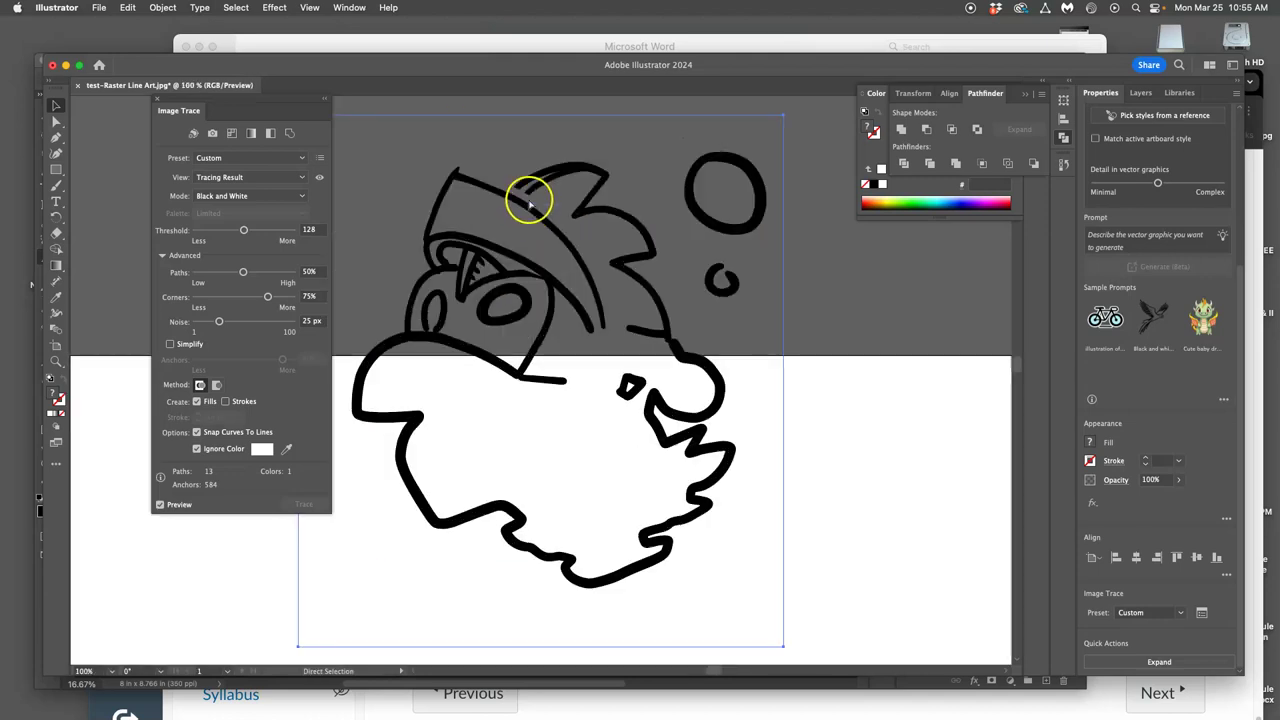
scroll(528, 194, up, 2)
scroll(528, 220, up, 3)
scroll(529, 222, up, 5)
scroll(560, 226, up, 3)
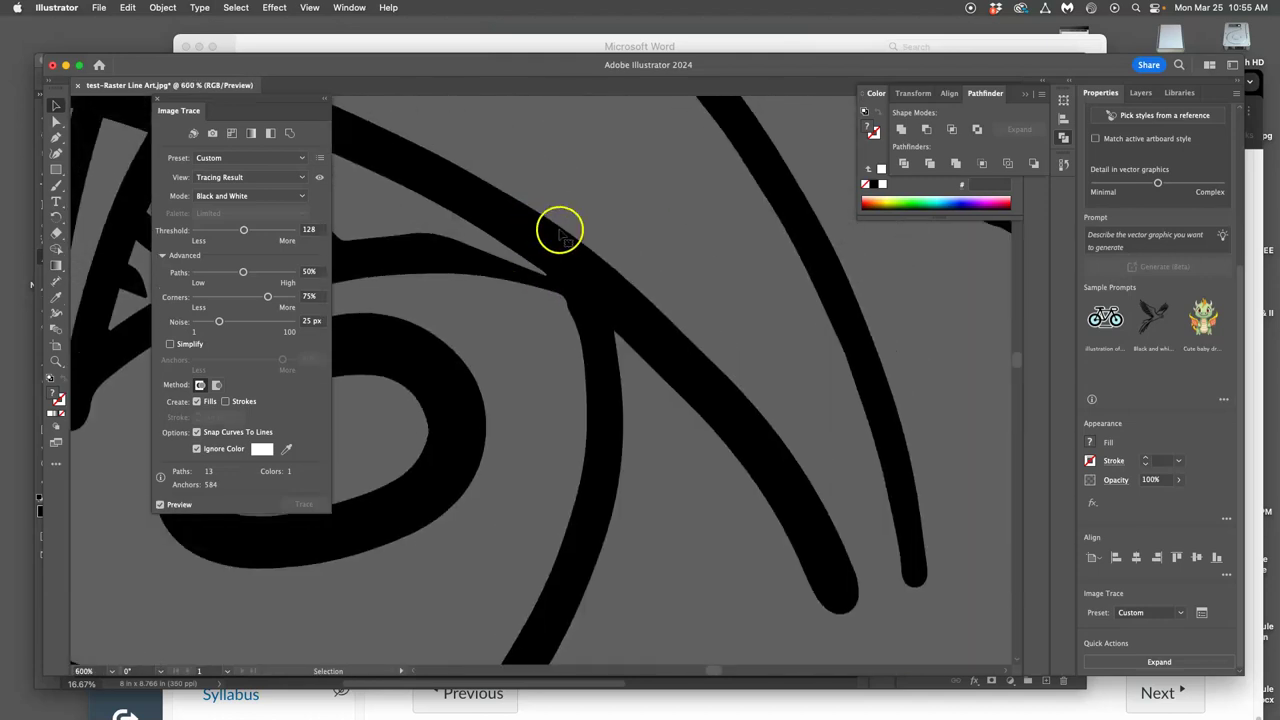
scroll(586, 255, up, 3)
scroll(586, 255, up, 2)
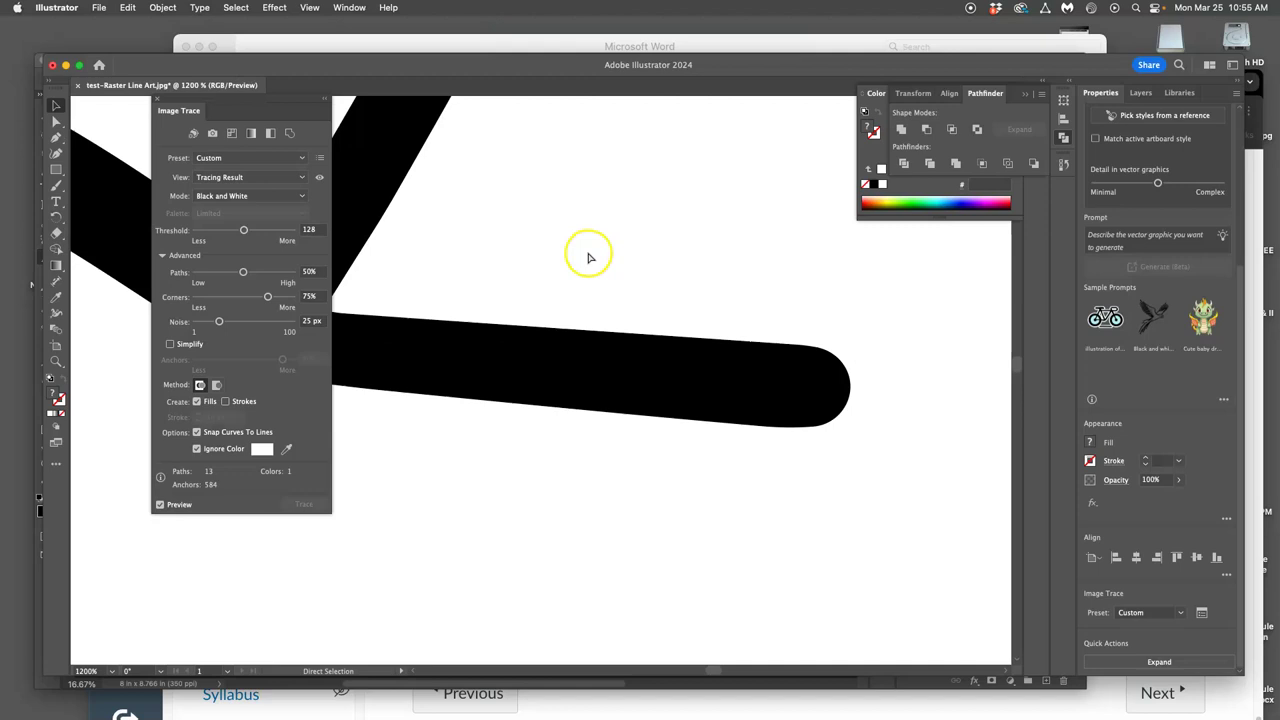
scroll(586, 256, up, 2)
scroll(578, 256, up, 2)
scroll(573, 252, up, 3)
scroll(577, 251, up, 2)
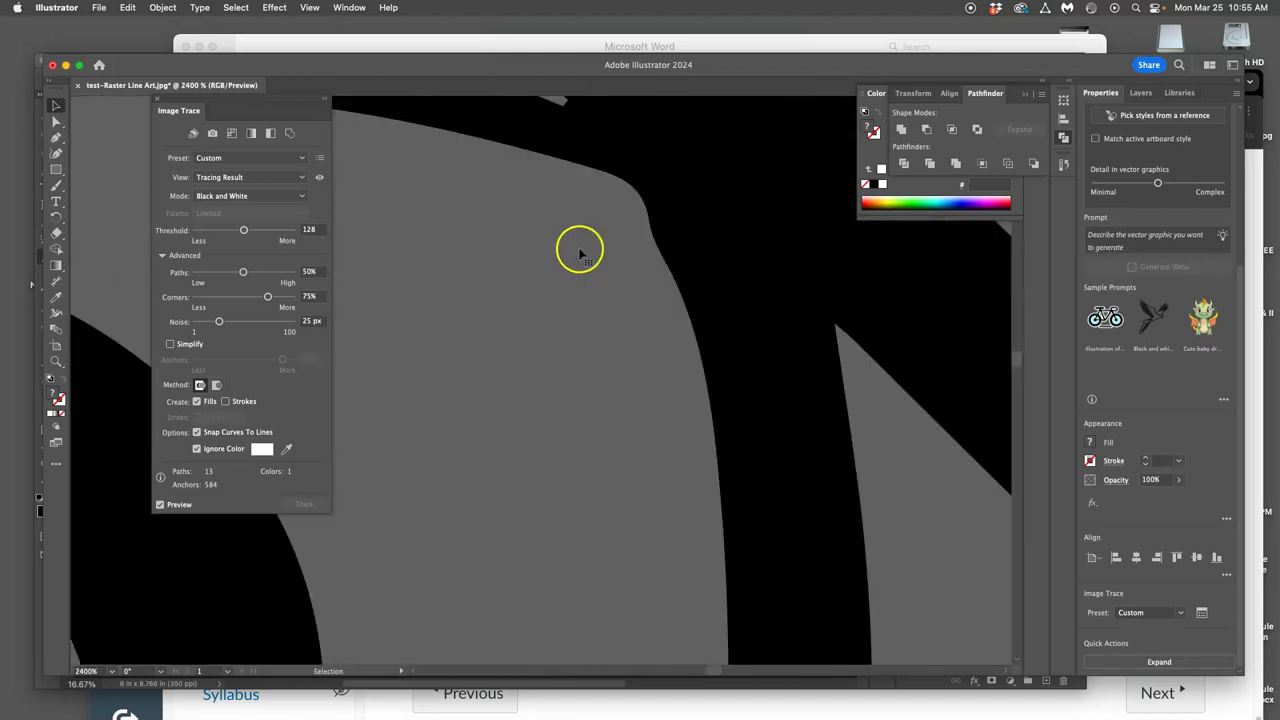
scroll(640, 254, up, 3)
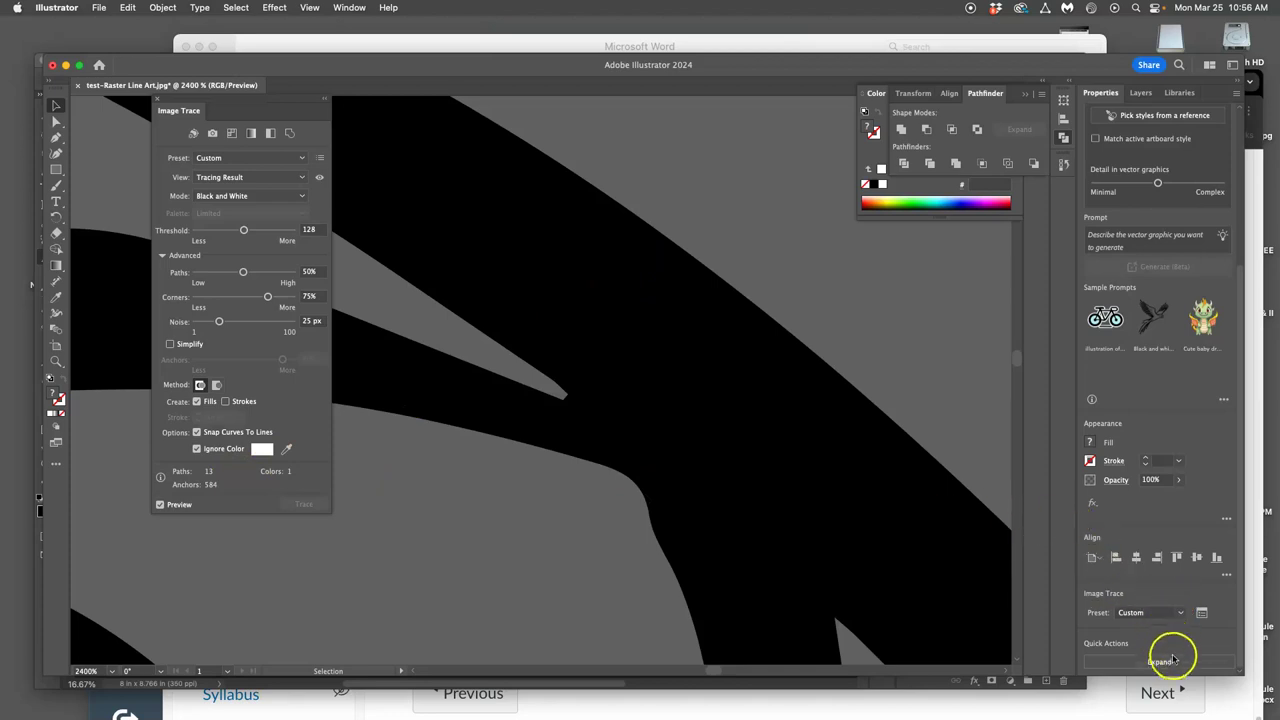
scroll(581, 362, down, 2)
scroll(575, 362, down, 1)
key(super+minus)
scroll(565, 330, down, 2)
scroll(557, 290, down, 2)
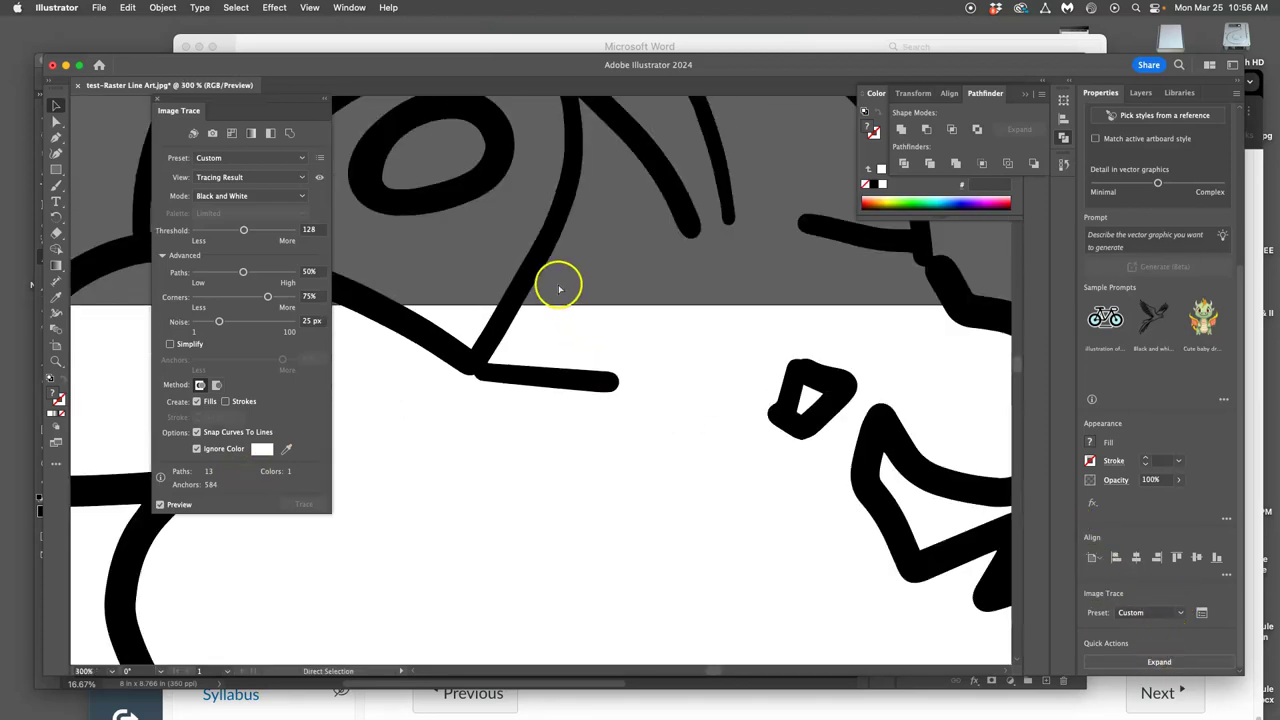
scroll(554, 286, down, 2)
scroll(545, 287, down, 1)
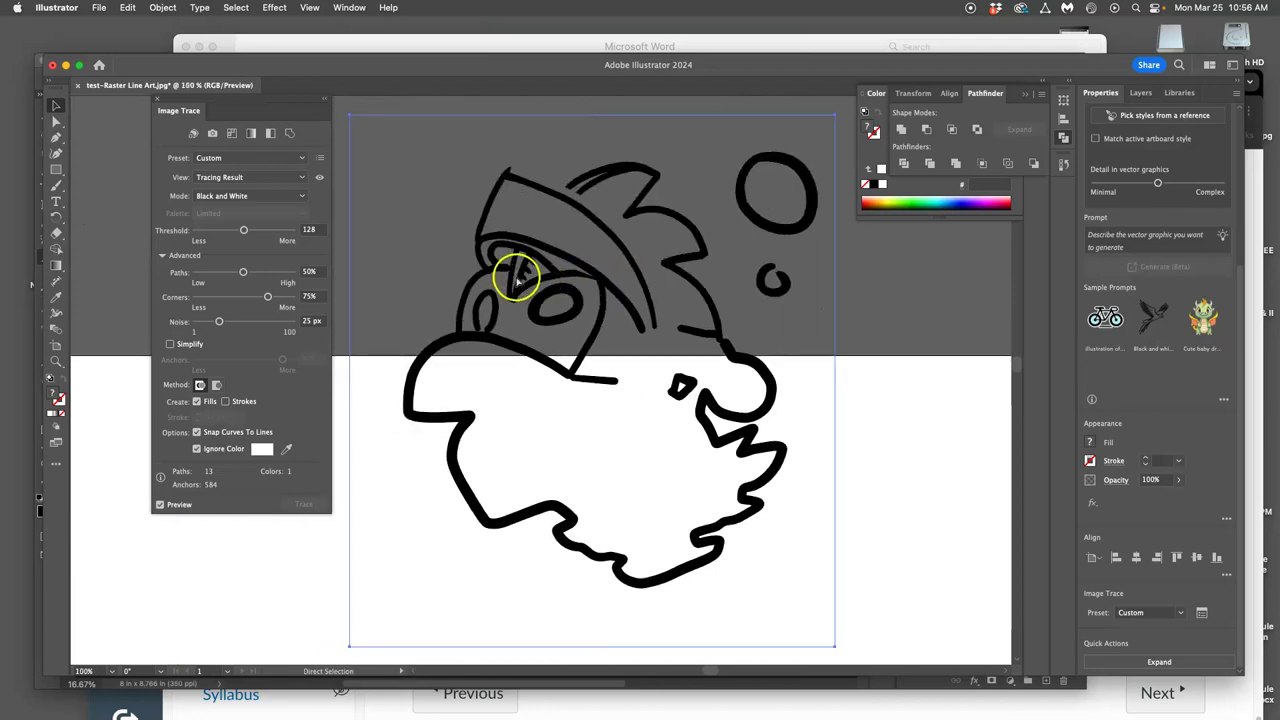
scroll(517, 277, up, 3)
scroll(474, 271, up, 2)
scroll(468, 273, down, 5)
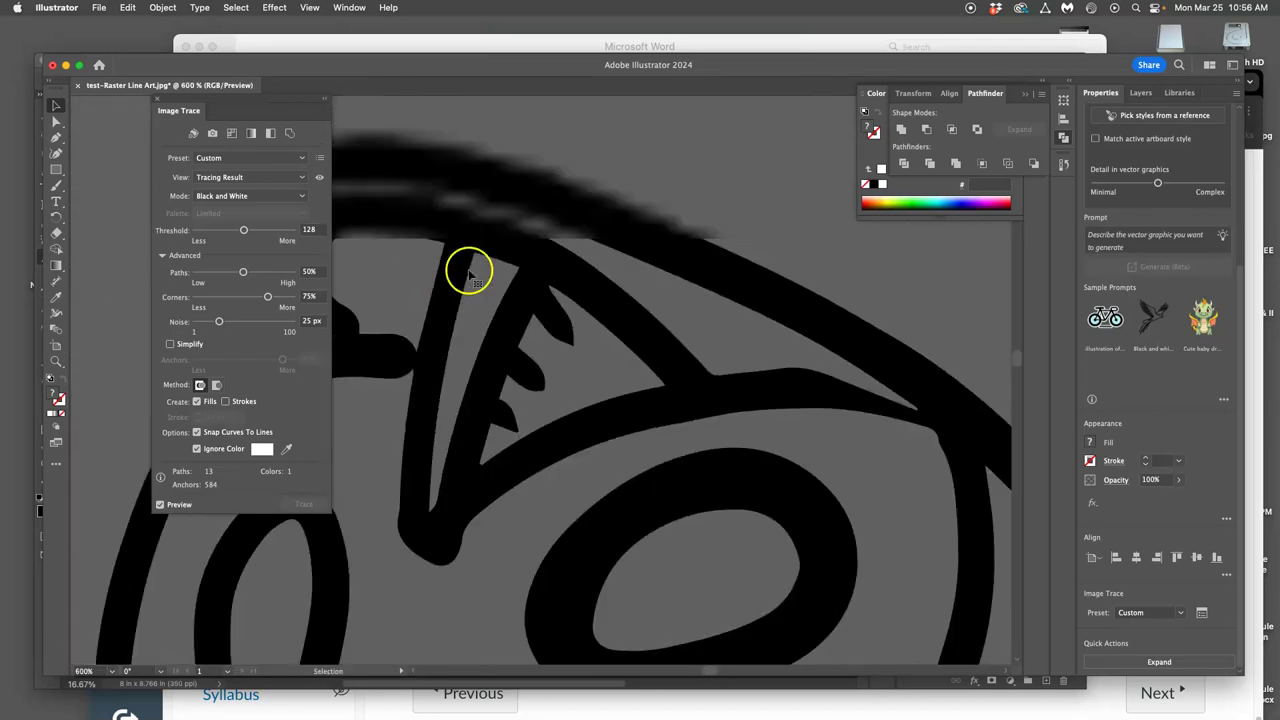
scroll(468, 273, left, 1)
scroll(468, 273, left, 5)
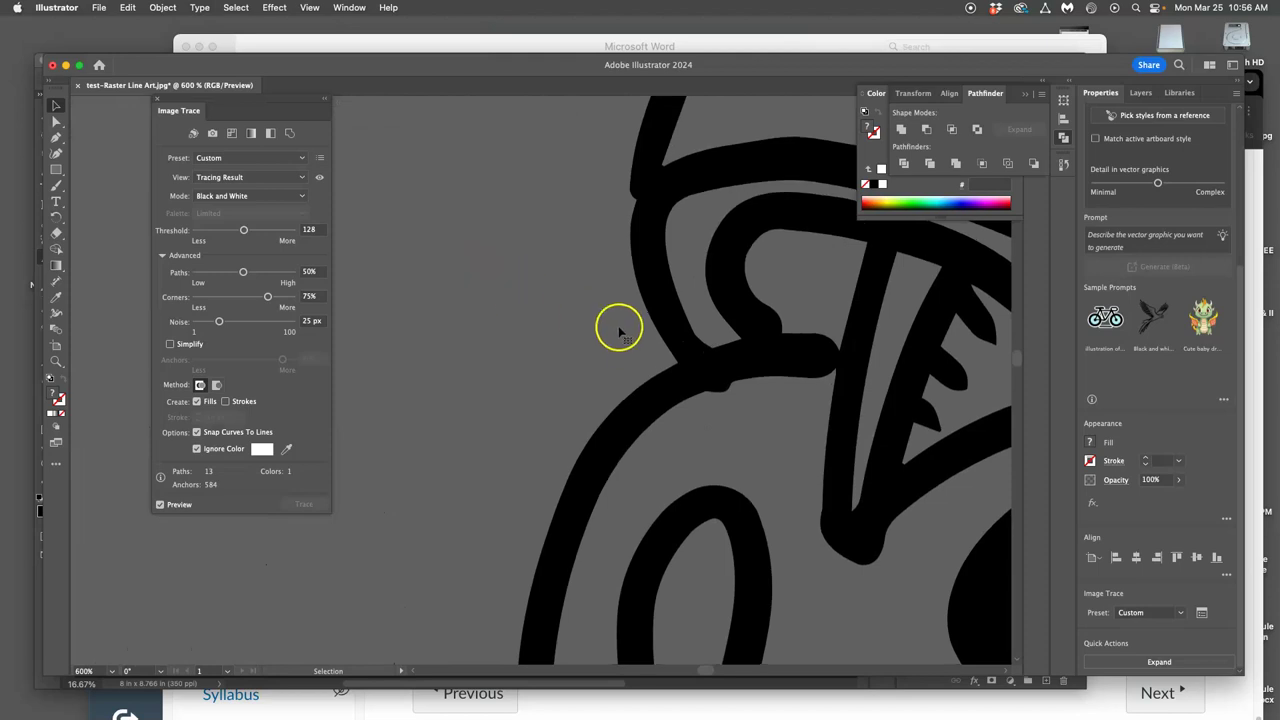
scroll(620, 329, down, 1)
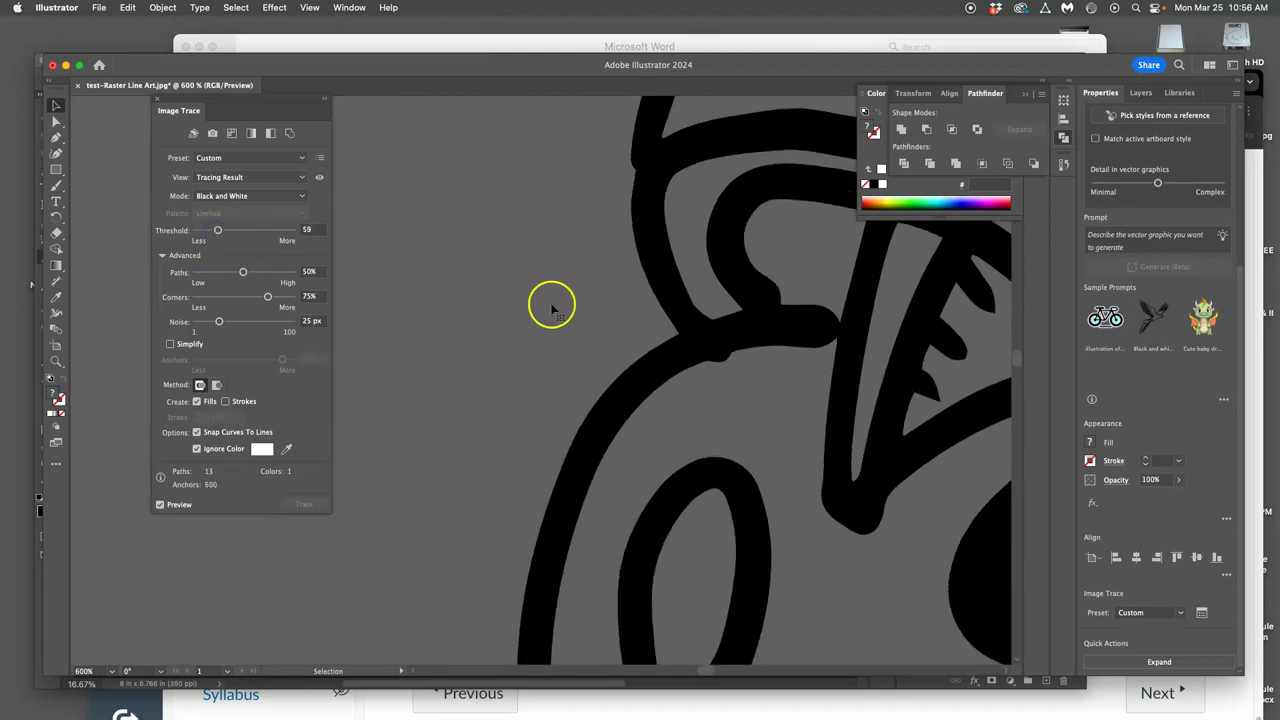
Raise the trace's Paths to 91% and Corners to 93%, with Threshold at 221.
scroll(551, 306, right, 2)
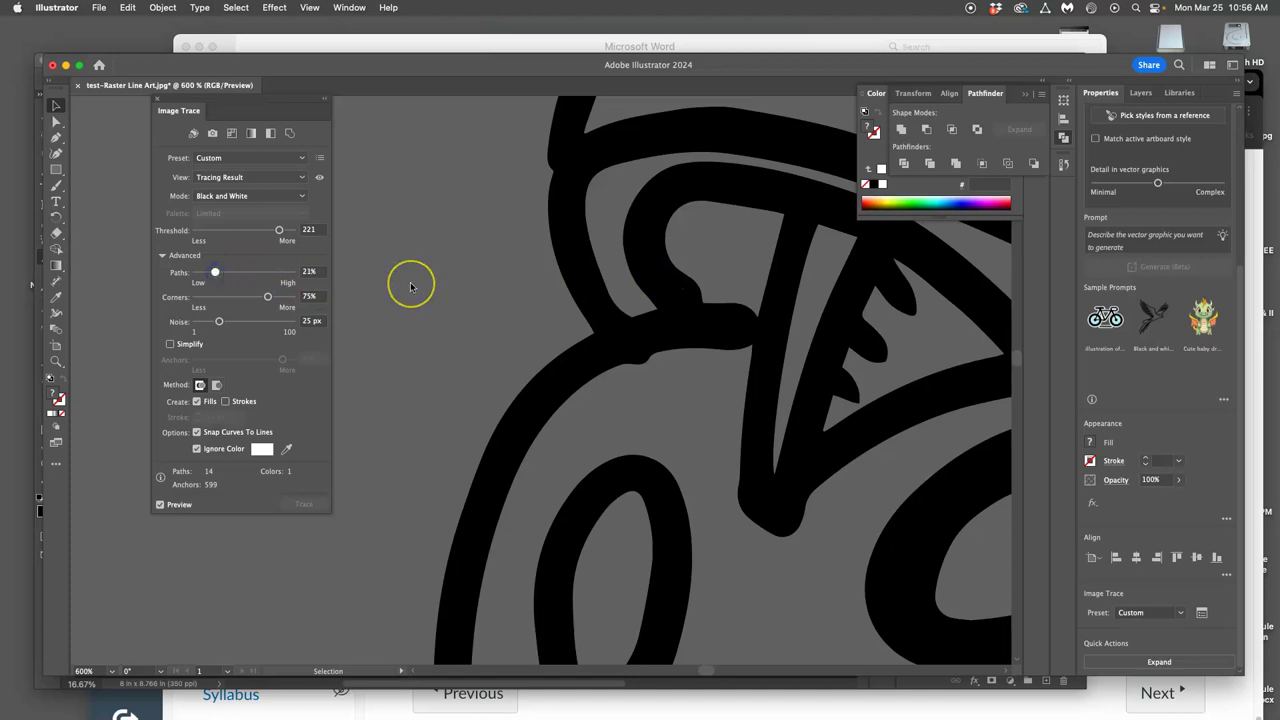
scroll(537, 291, up, 2)
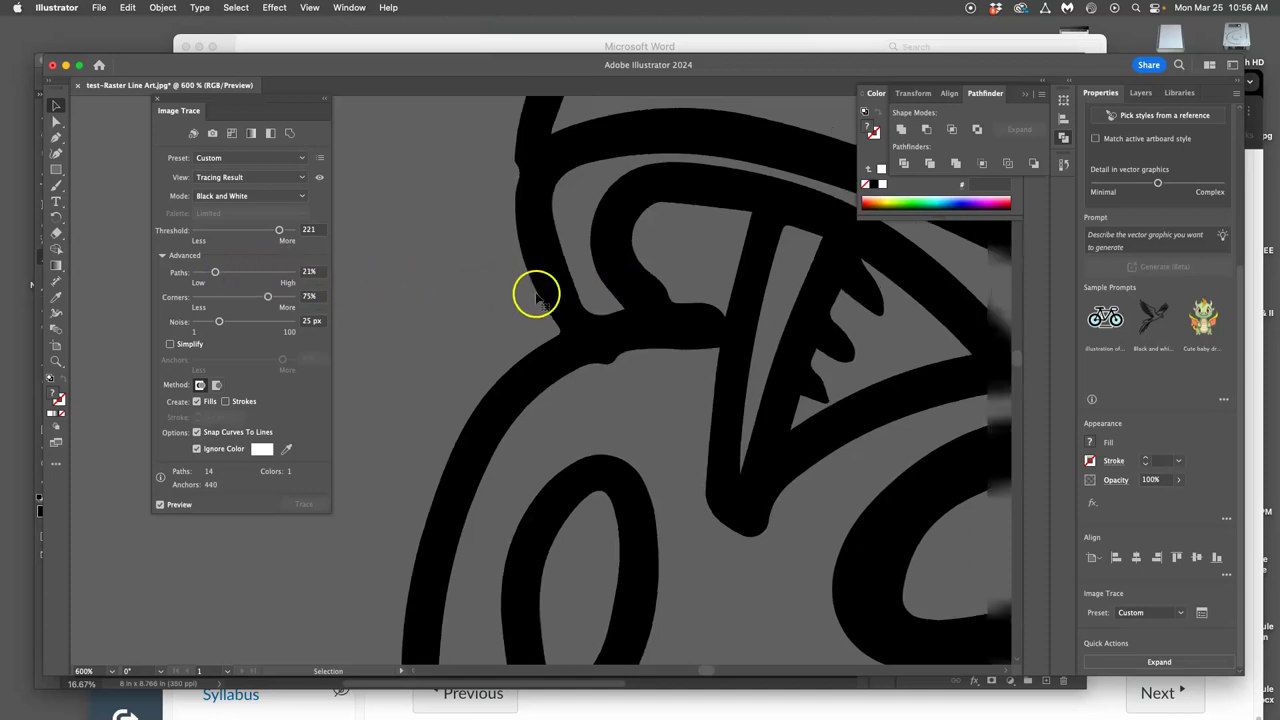
scroll(537, 291, up, 2)
scroll(790, 284, right, 3)
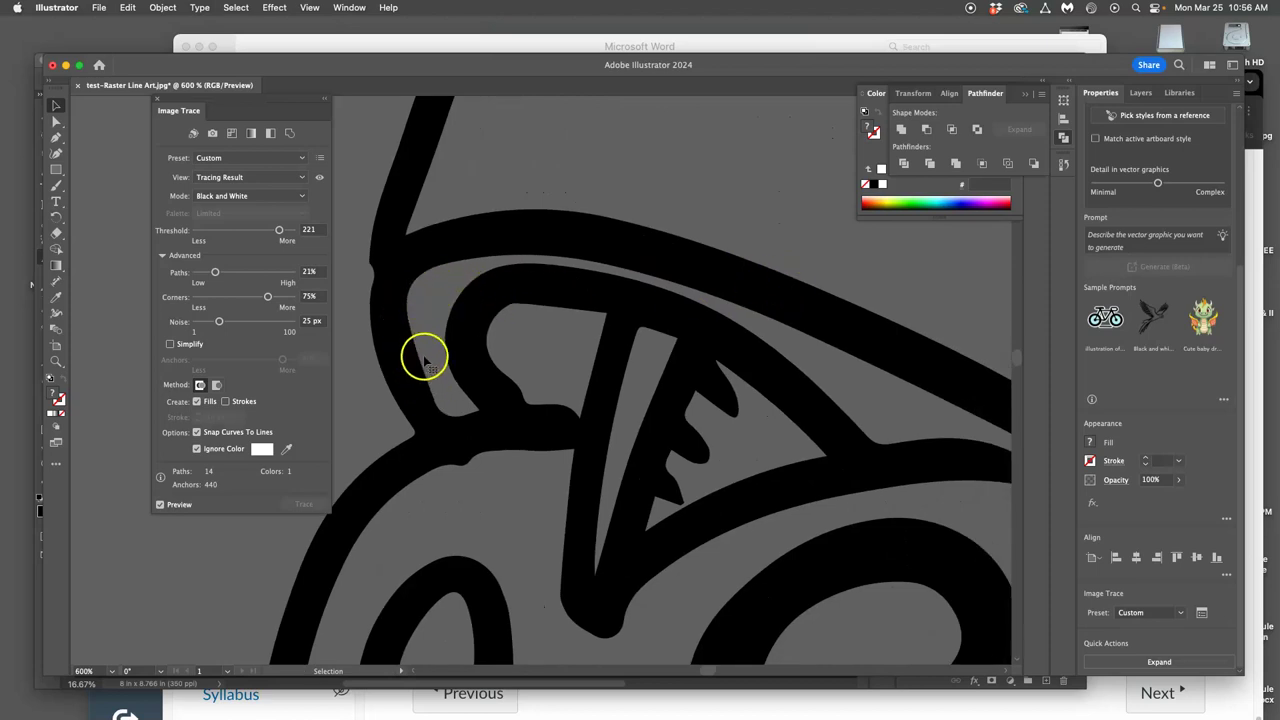
drag(214, 272, 233, 274)
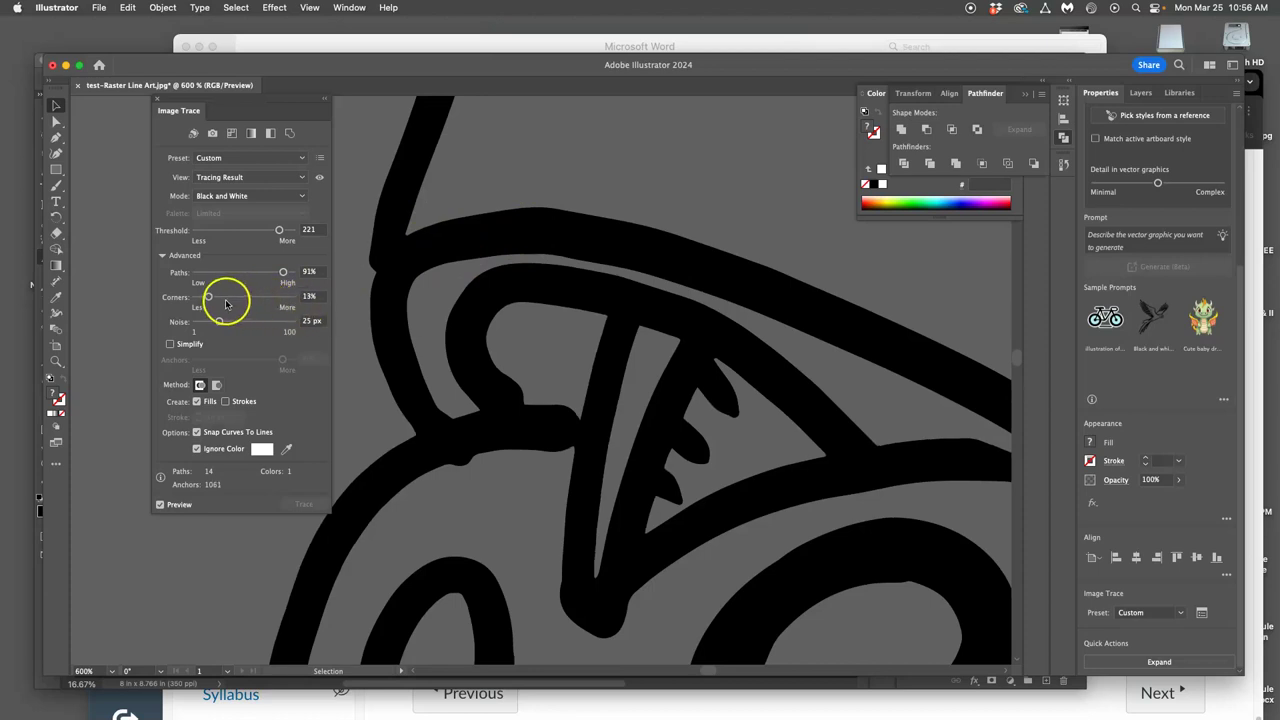
drag(208, 297, 289, 299)
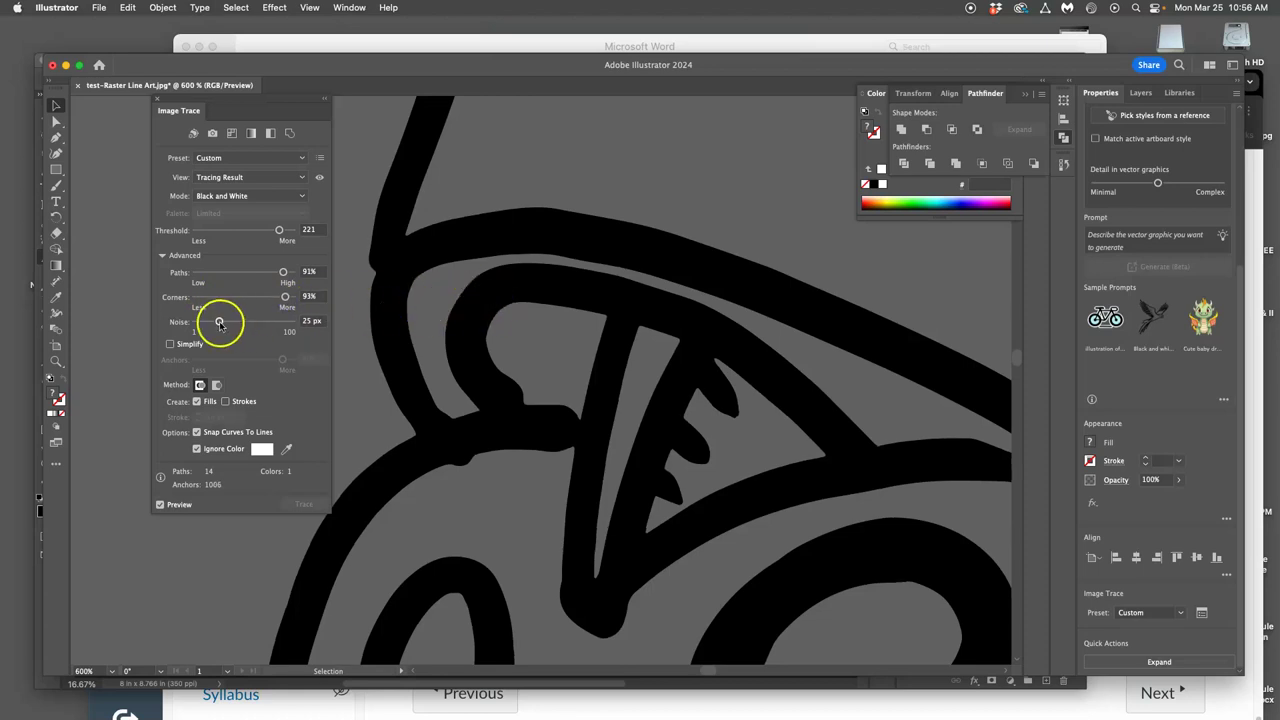
scroll(330, 320, down, 3)
scroll(491, 320, down, 2)
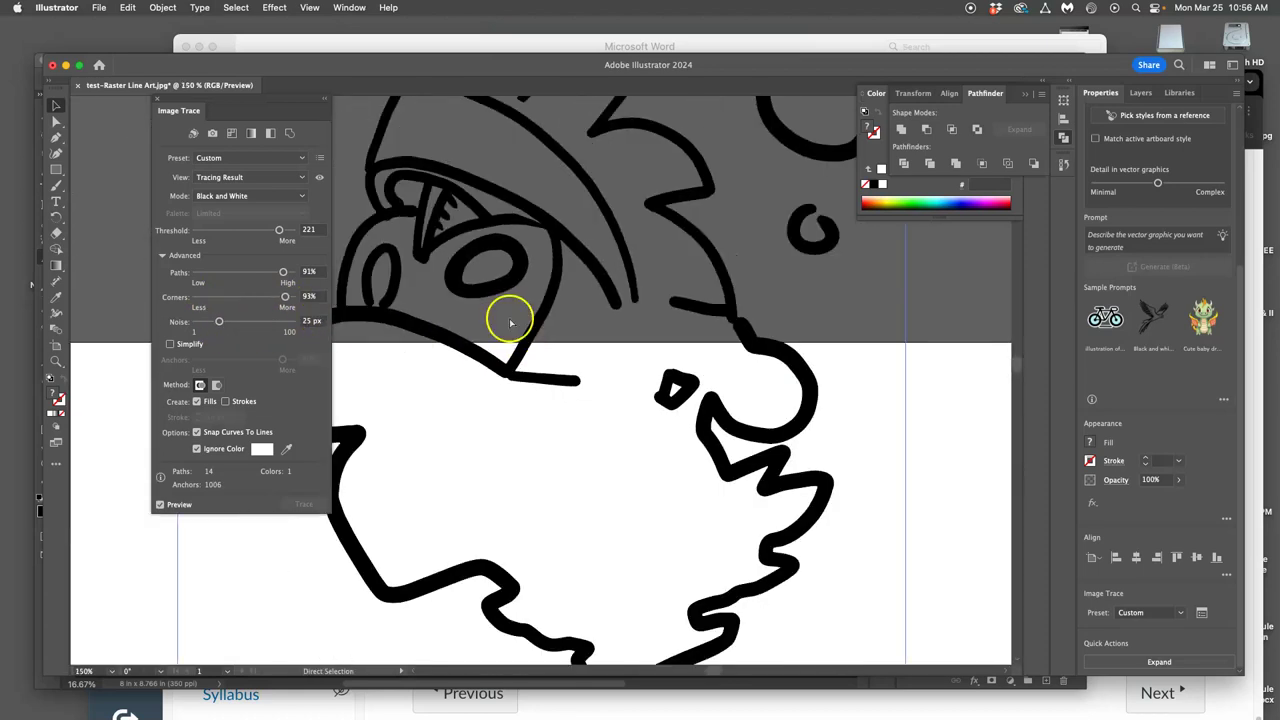
scroll(510, 322, down, 2)
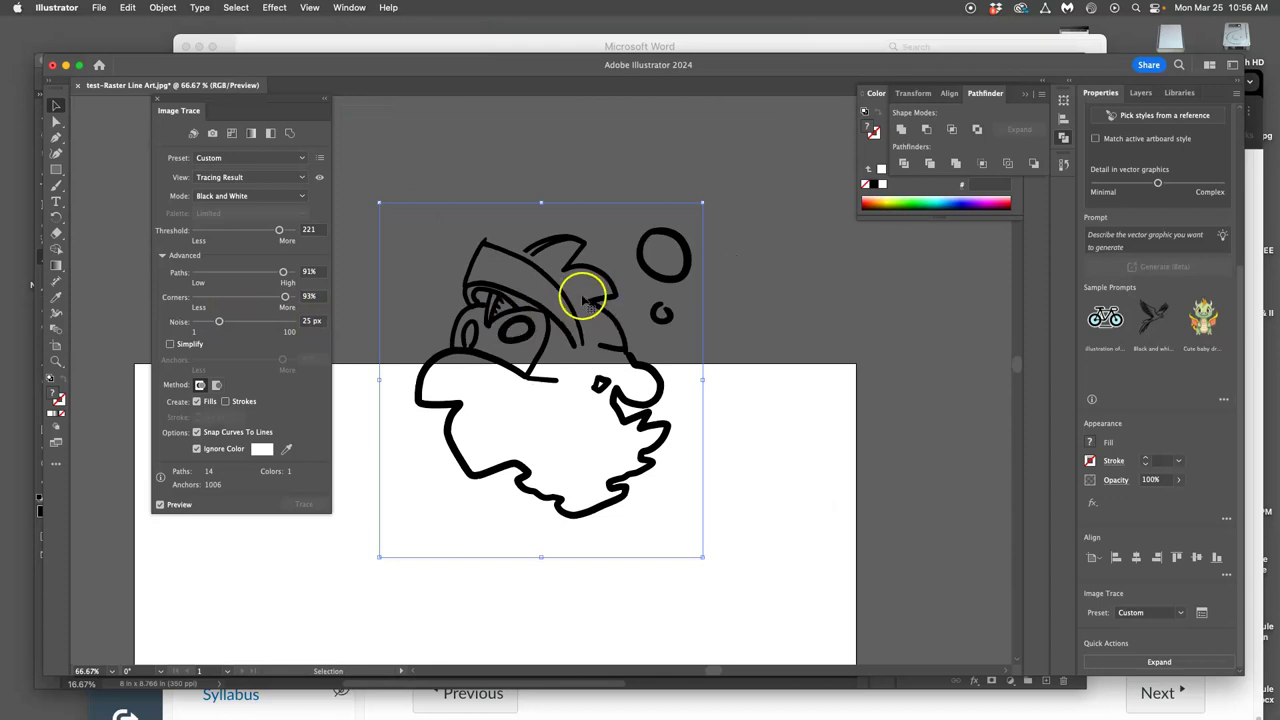
Scroll the view left to preview the complete traced drawing.
scroll(590, 300, left, 2)
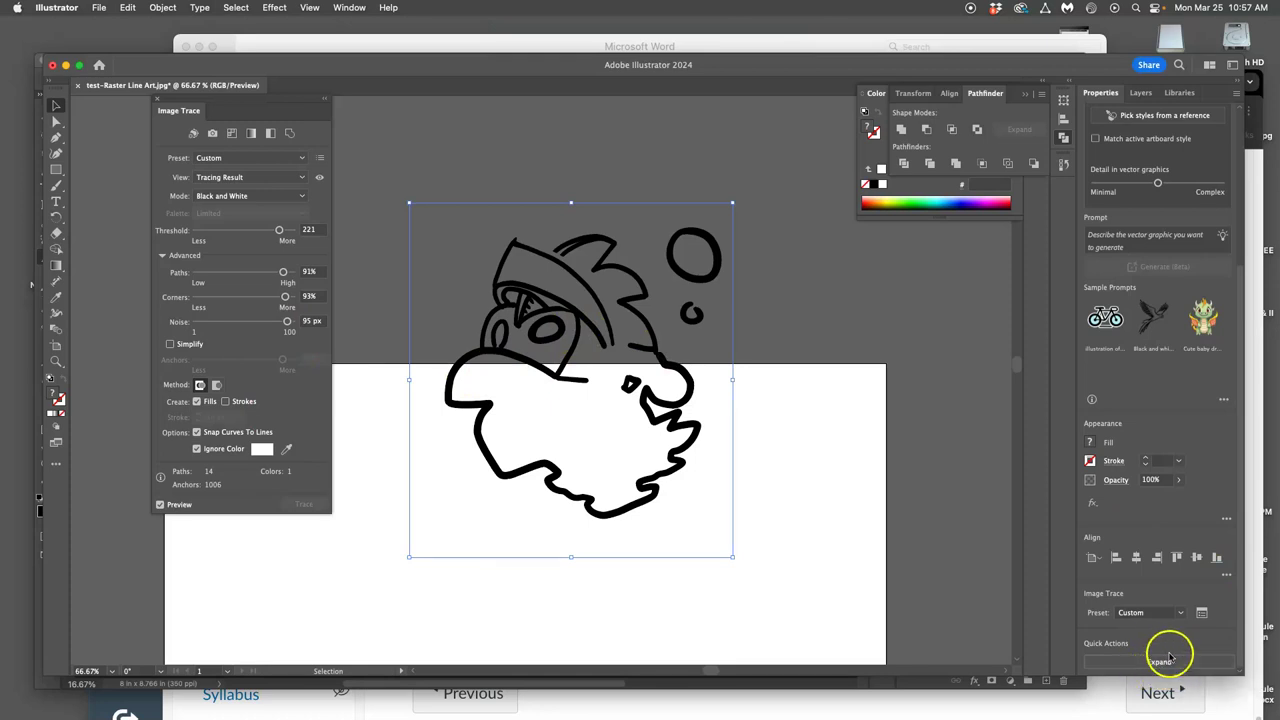
Expand the trace into vector paths and reveal their anchors with the Direct Selection tool.
click(1158, 662)
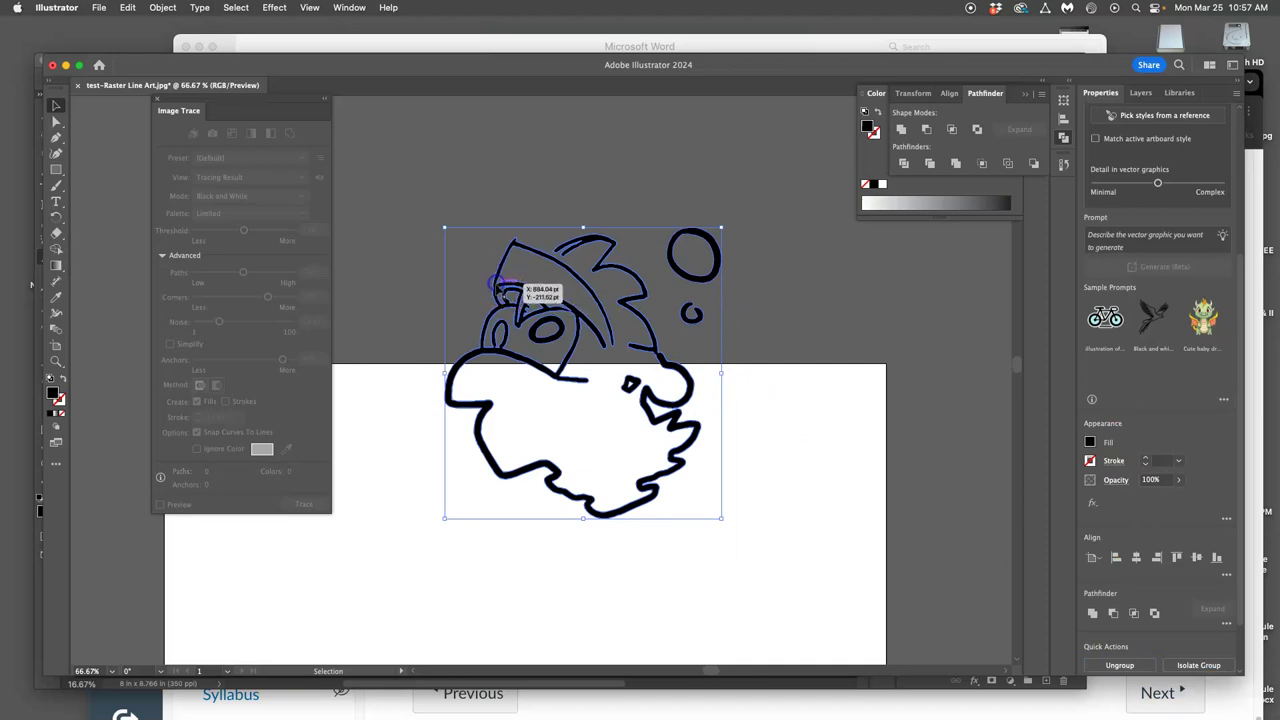
click(56, 121)
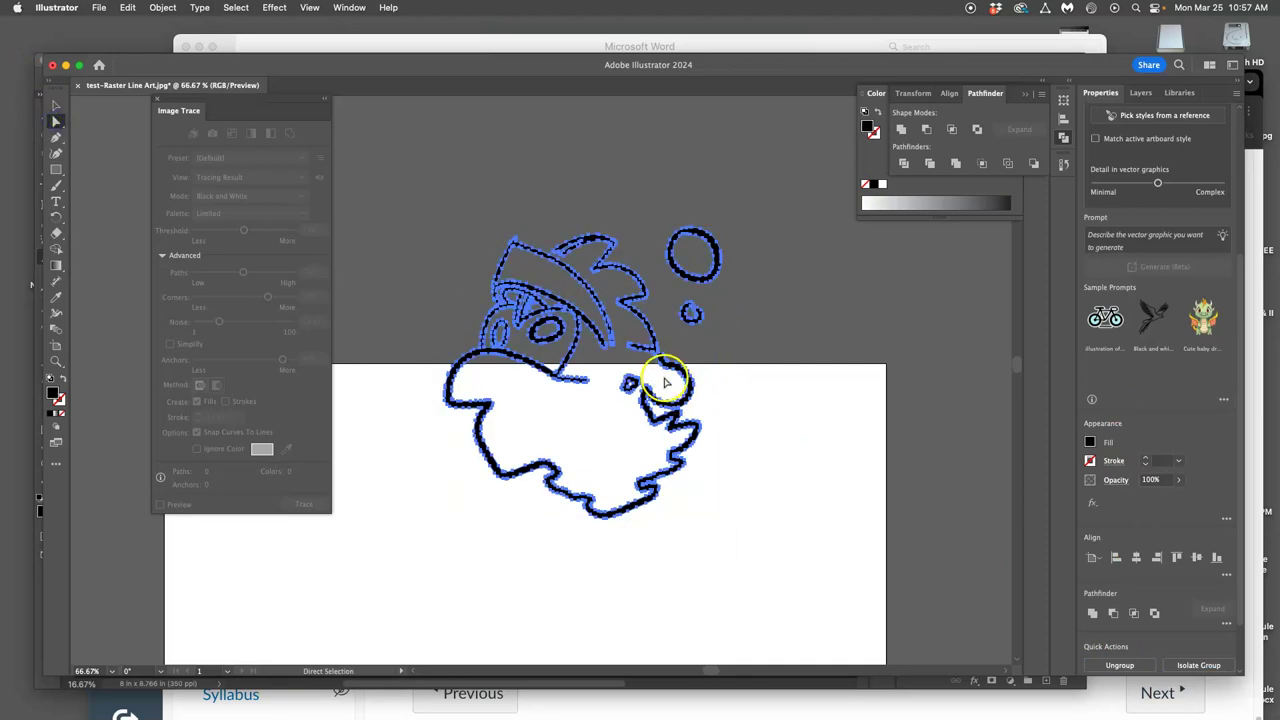
scroll(666, 371, up, 2)
scroll(657, 371, up, 2)
scroll(620, 343, up, 2)
scroll(607, 302, up, 5)
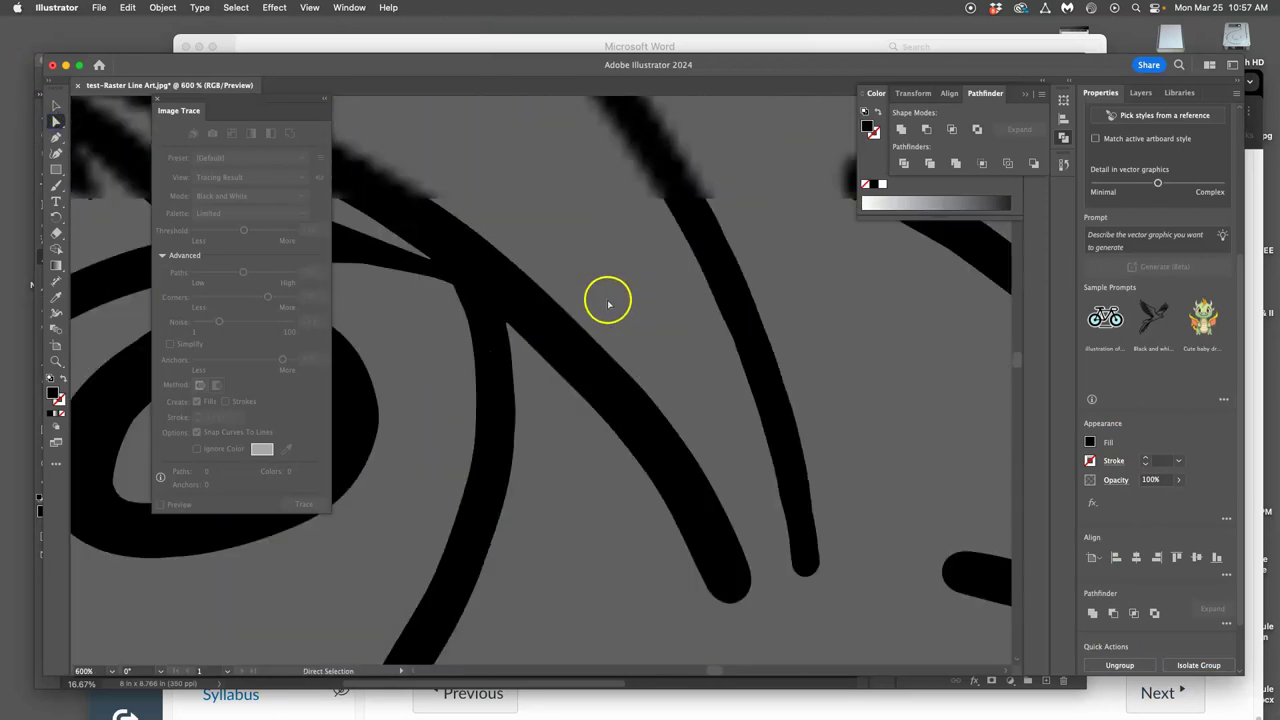
scroll(536, 344, left, 5)
scroll(537, 343, left, 5)
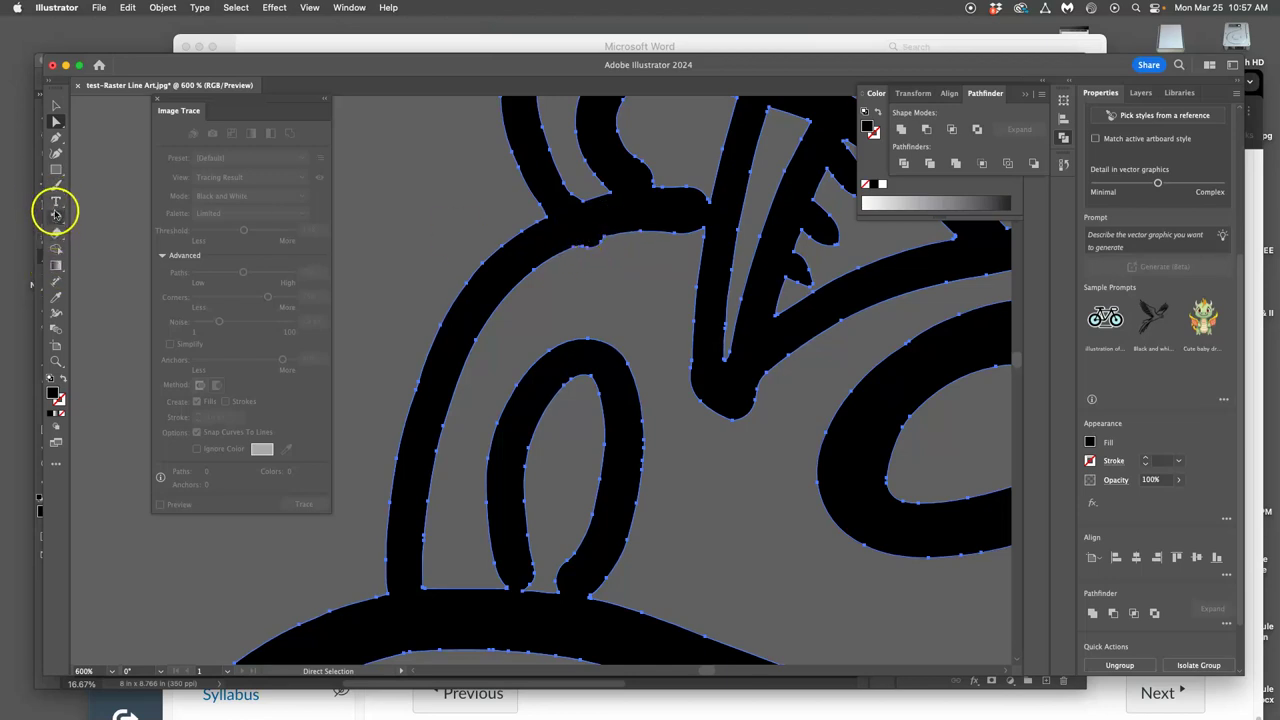
Select the Pencil tool and confirm its drawing options.
drag(56, 186, 114, 220)
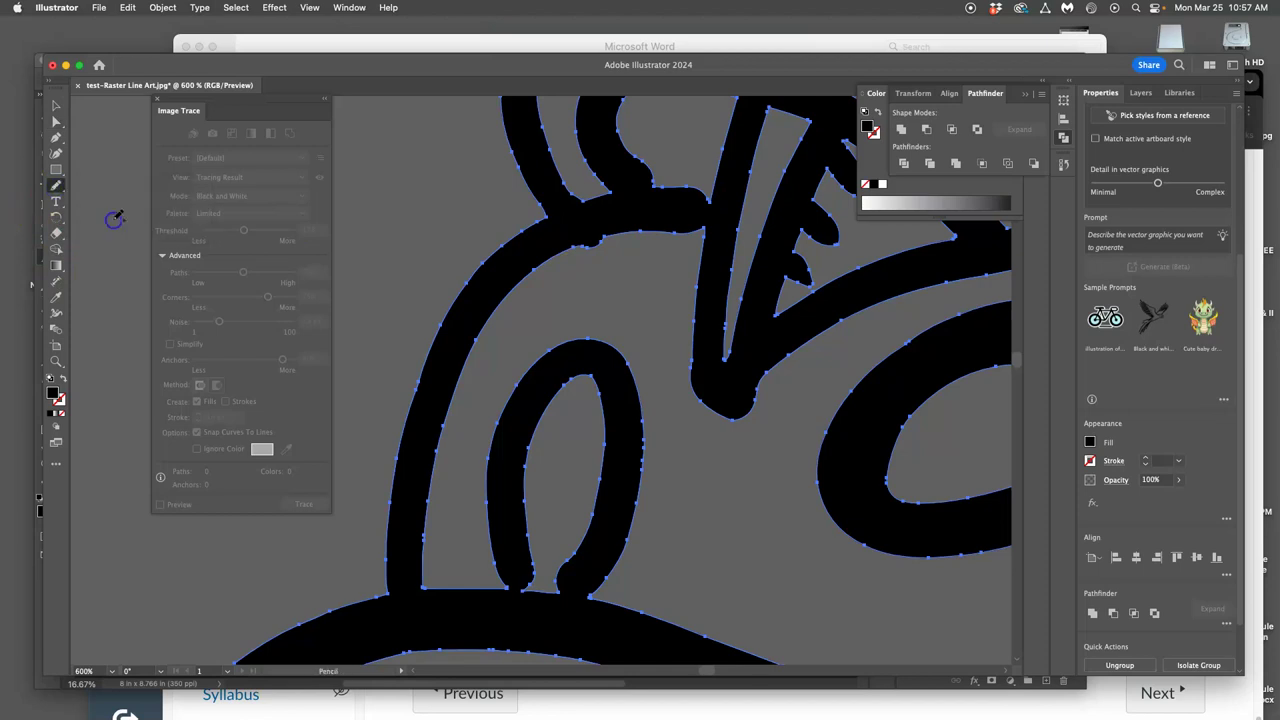
double_click(57, 186)
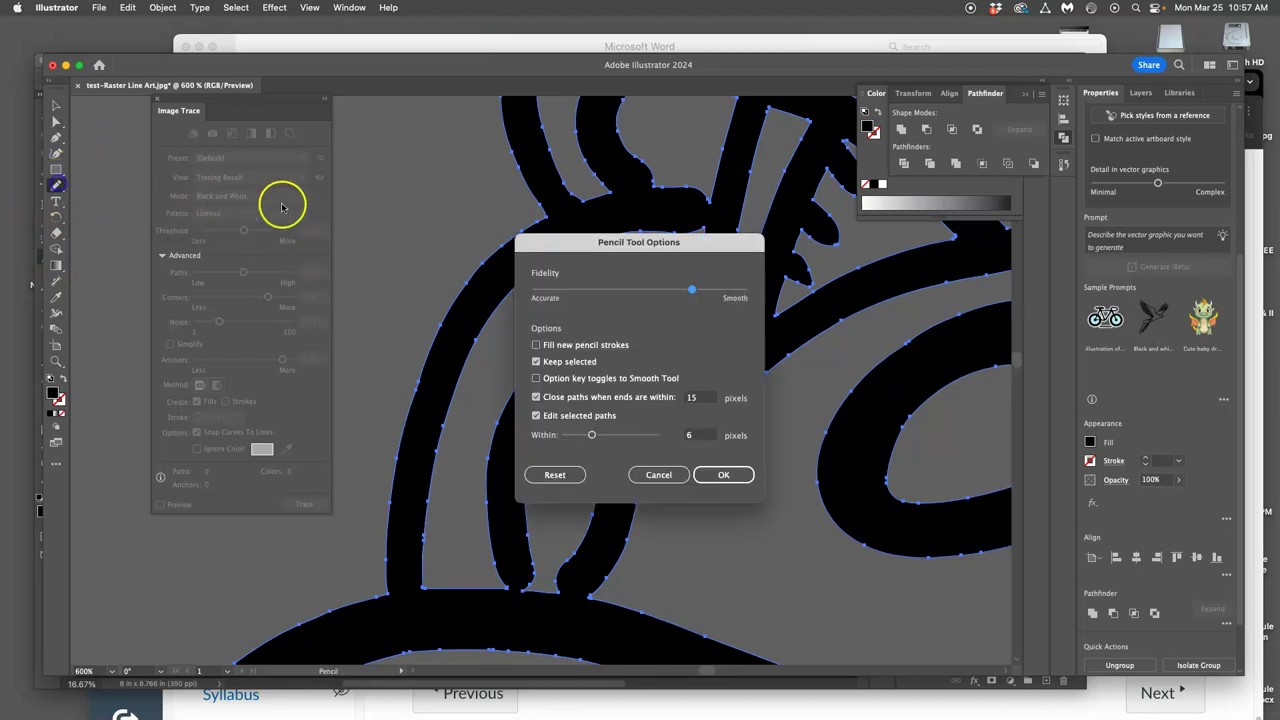
click(734, 474)
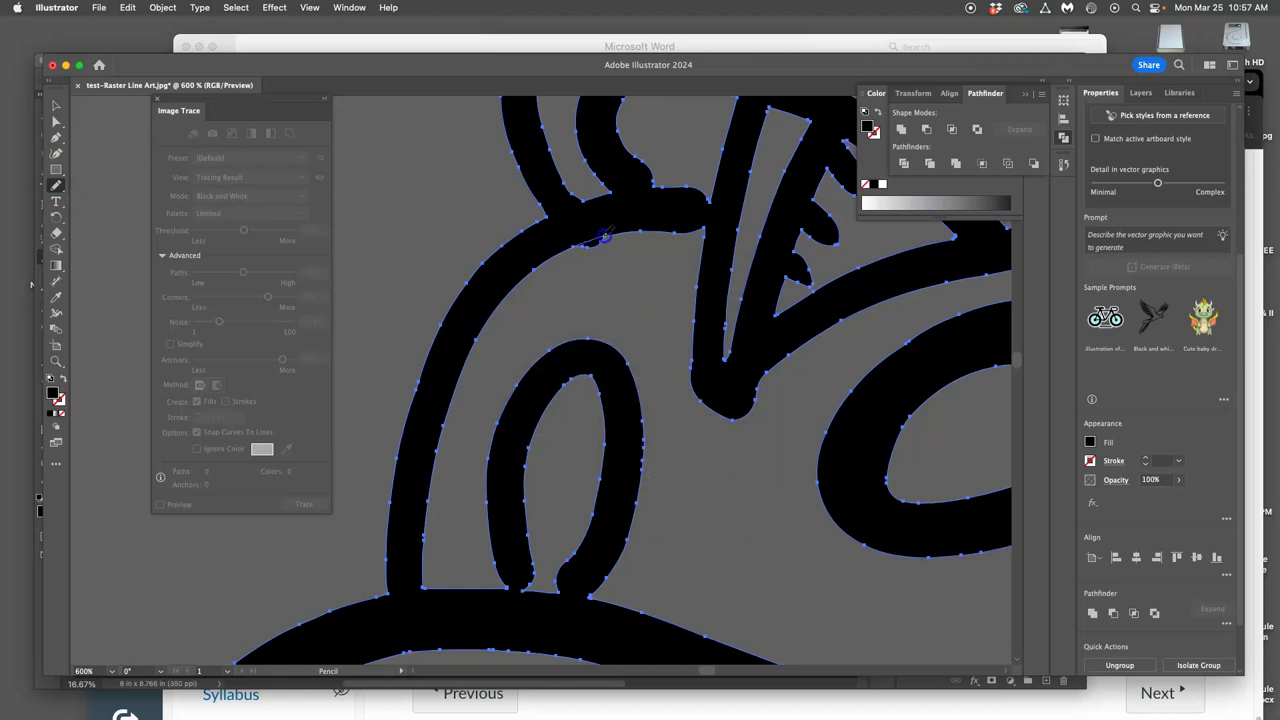
Redraw the path edges along the top of the curve and around the top notch.
drag(603, 237, 667, 229)
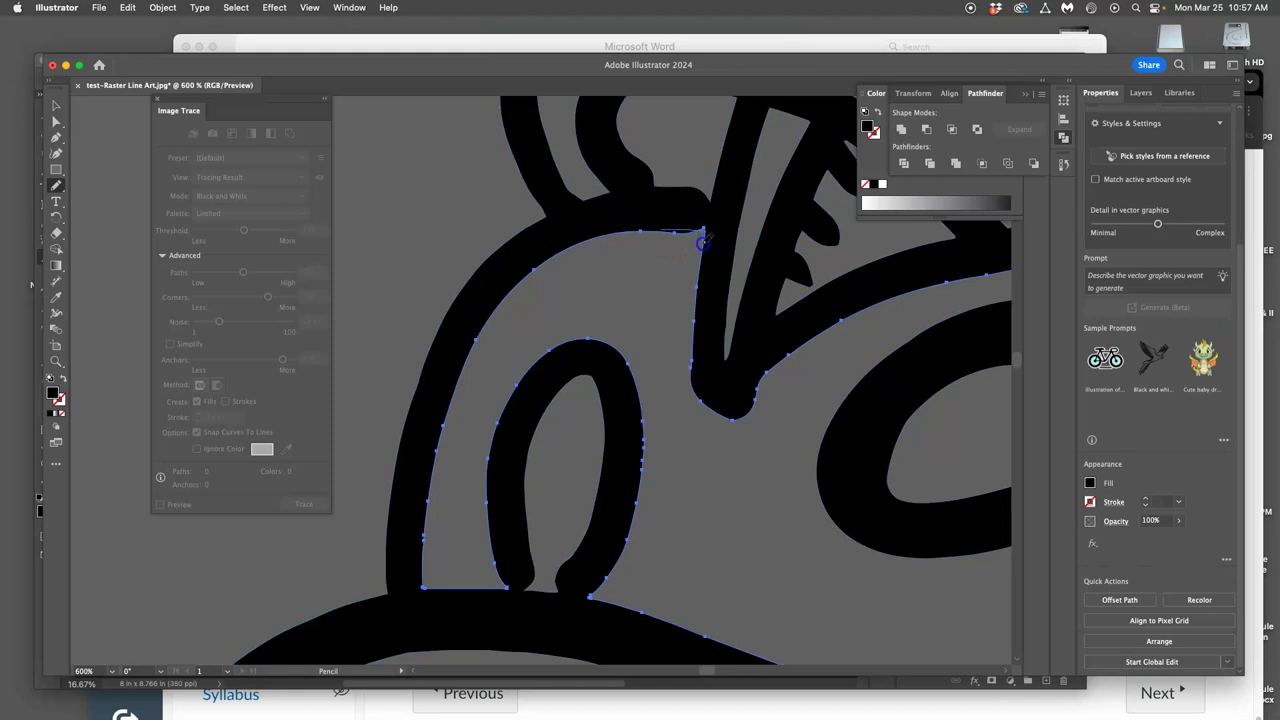
drag(690, 208, 679, 205)
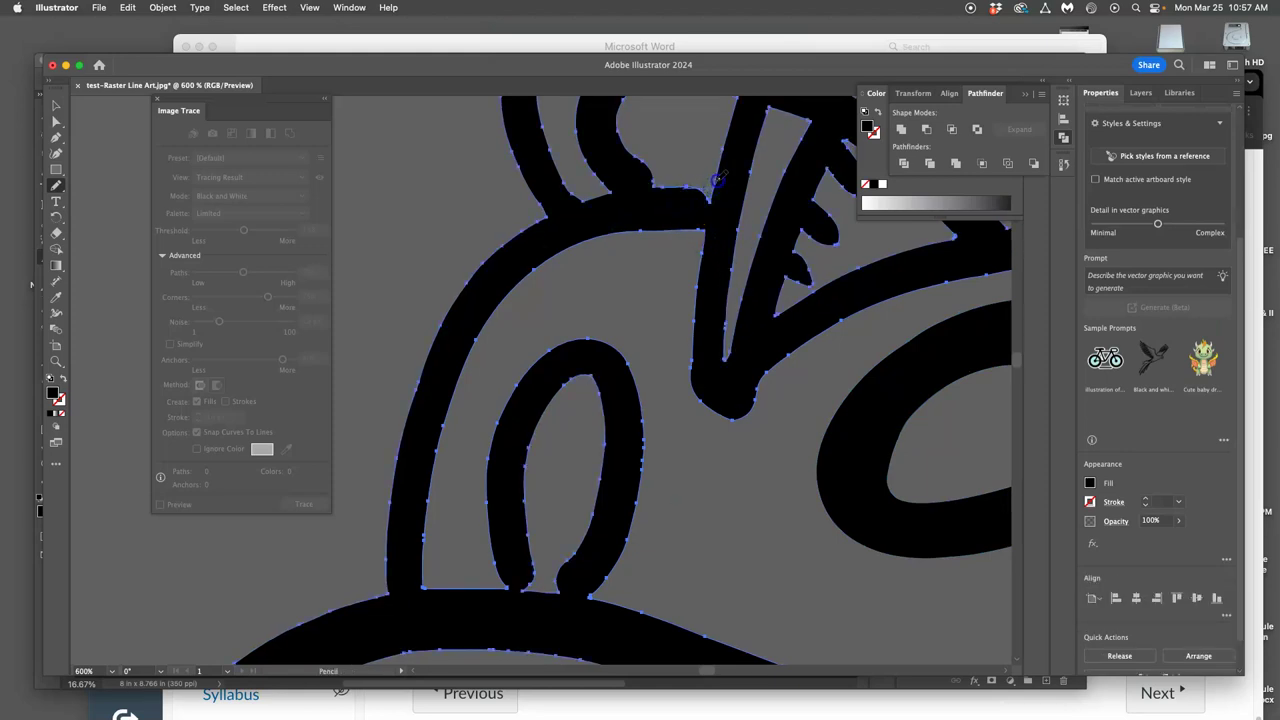
drag(737, 234, 748, 244)
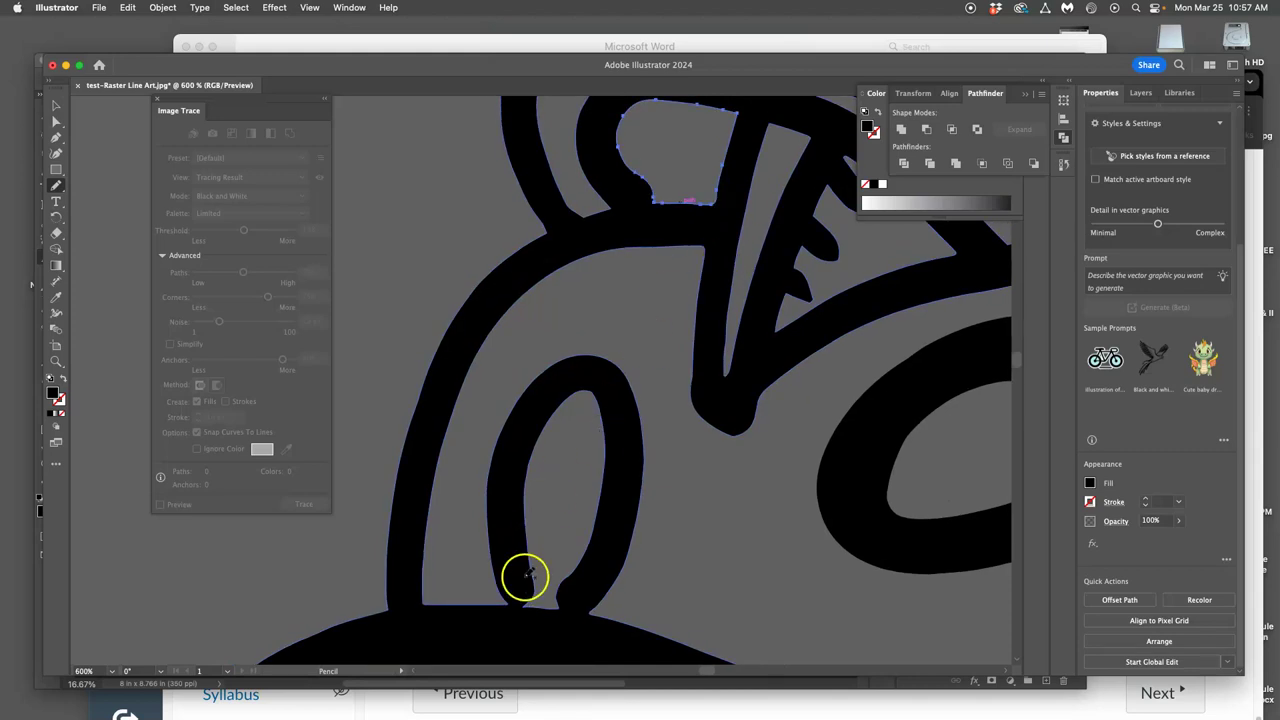
scroll(530, 570, down, 2)
scroll(535, 520, up, 5)
scroll(570, 440, up, 5)
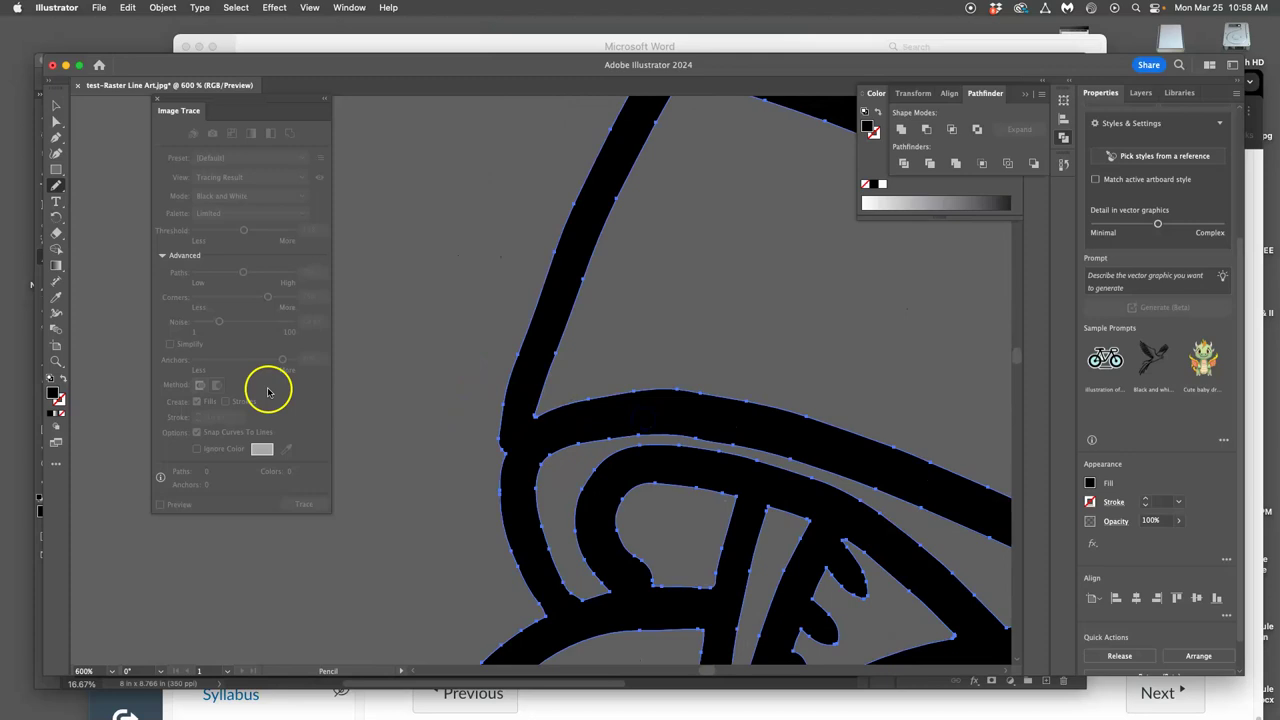
click(55, 186)
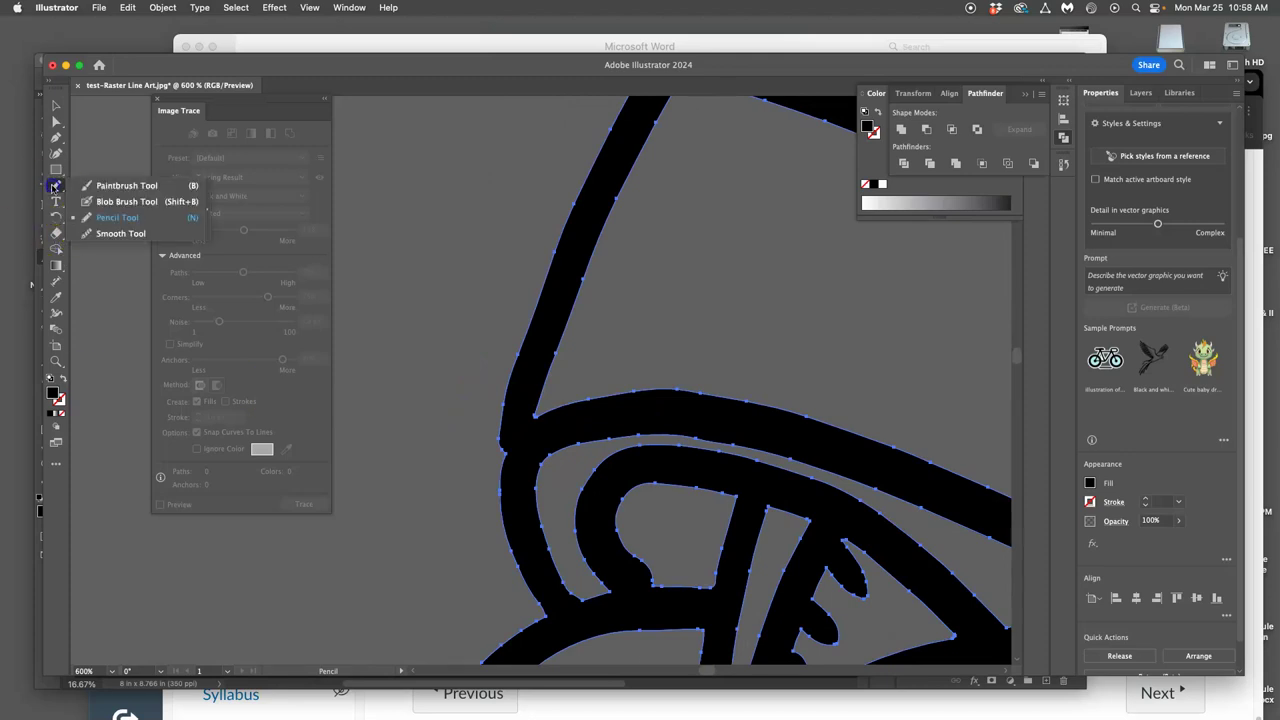
With the Smooth tool, smooth the helmet's top edge, inner edge and left diagonal edge.
click(89, 230)
mouse_move(600, 397)
mouse_down()
mouse_move(842, 408)
mouse_move(954, 440)
mouse_up()
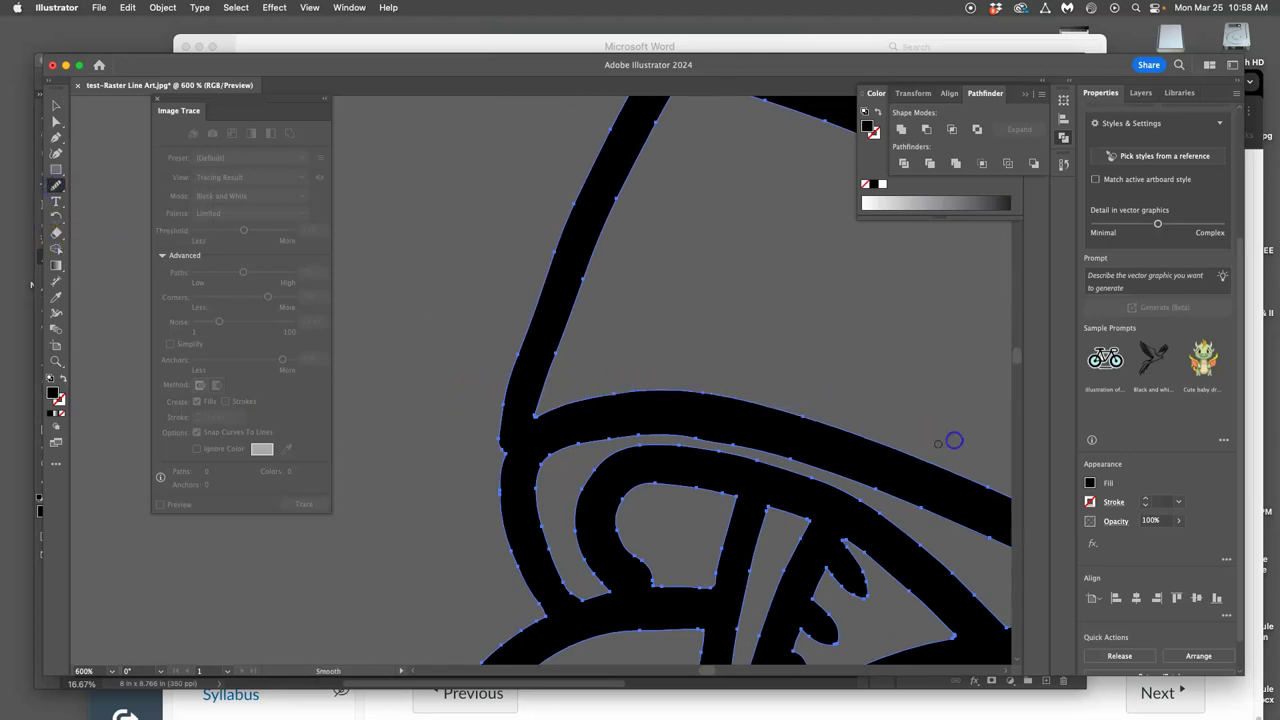
mouse_move(859, 484)
mouse_down()
mouse_move(729, 456)
mouse_move(551, 348)
mouse_up()
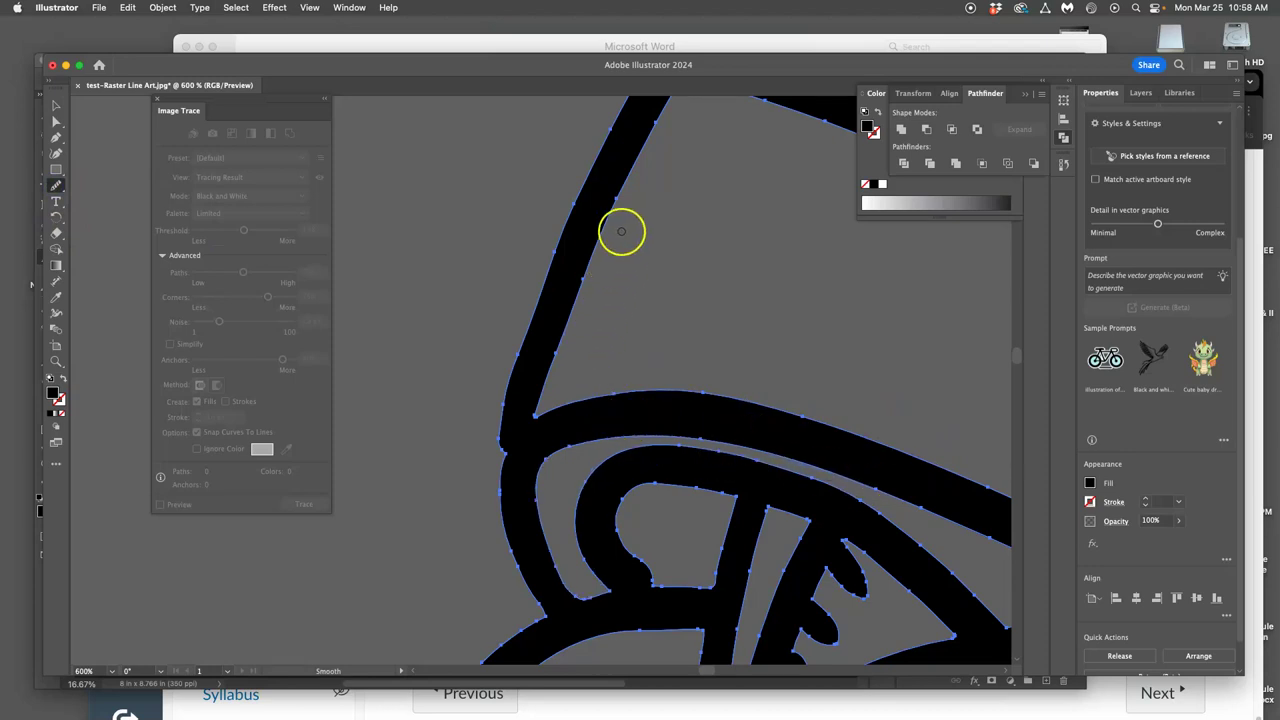
drag(566, 220, 510, 412)
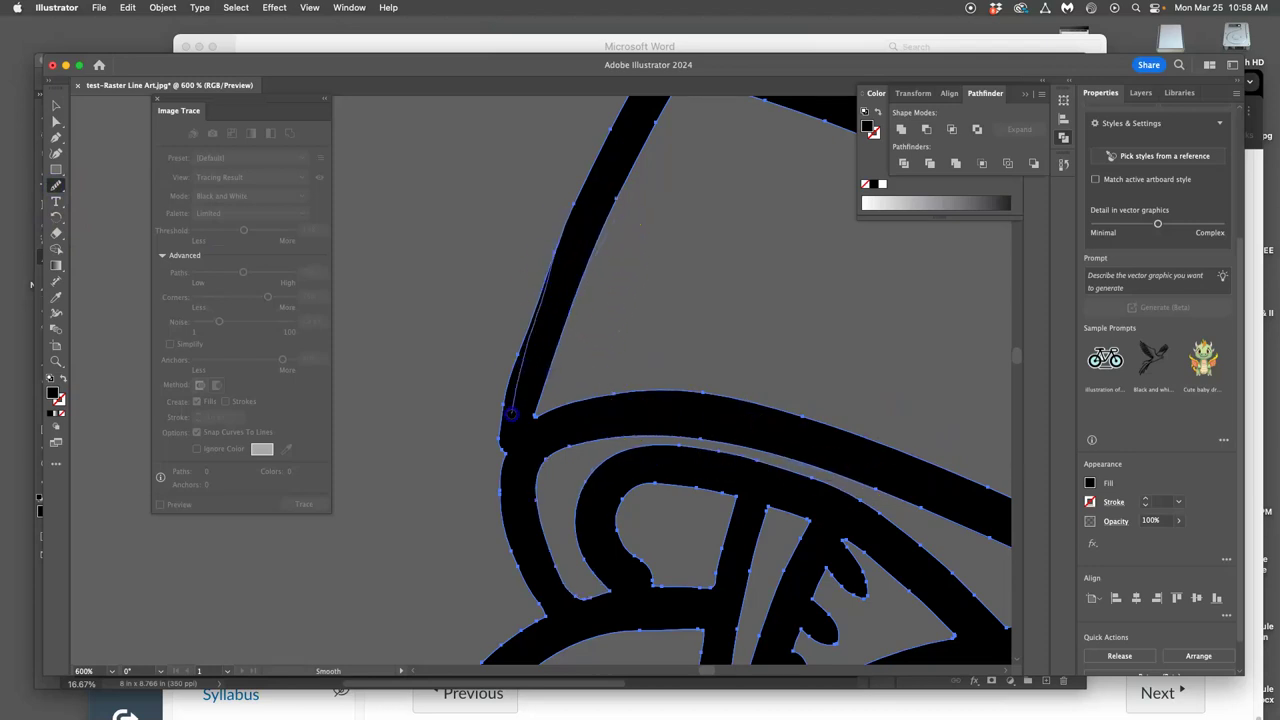
Smooth the tapered wedge on the band and the right edge of the inner oval.
scroll(640, 415, down, 5)
scroll(640, 415, down, 5)
scroll(629, 409, down, 5)
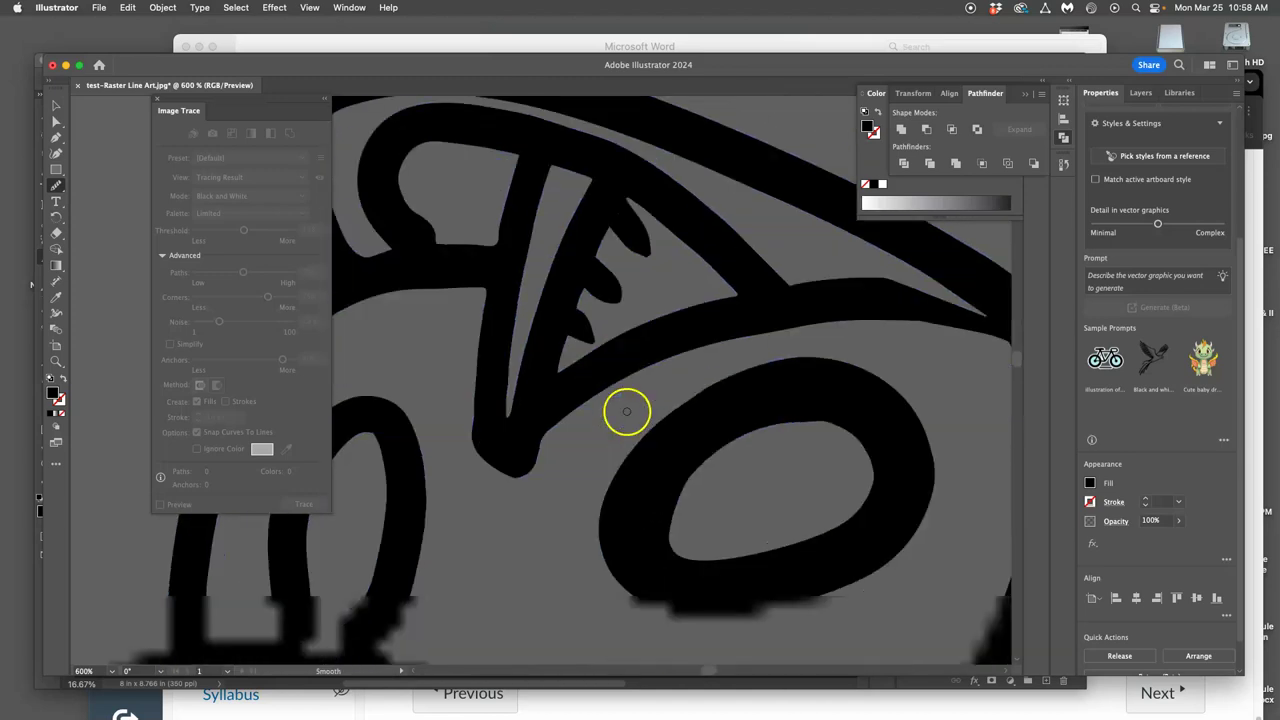
mouse_move(934, 287)
mouse_down()
mouse_move(857, 286)
mouse_move(749, 317)
mouse_up()
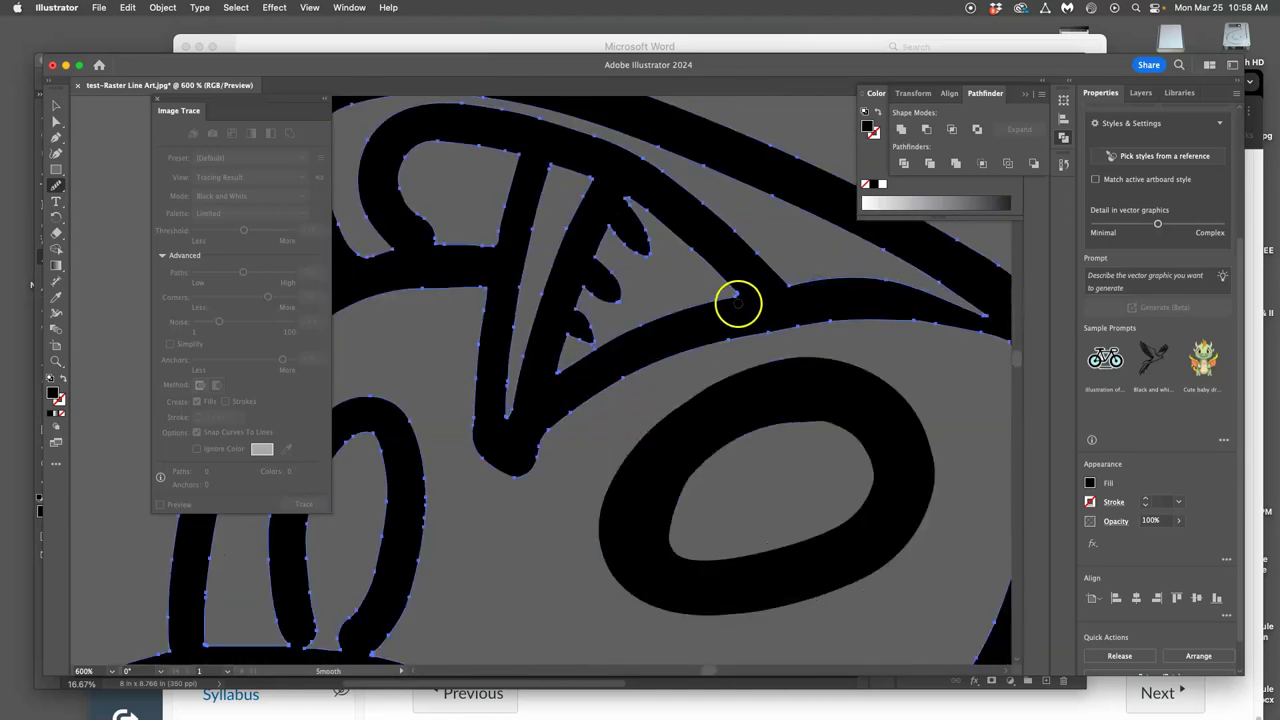
scroll(598, 372, left, 5)
scroll(589, 366, up, 2)
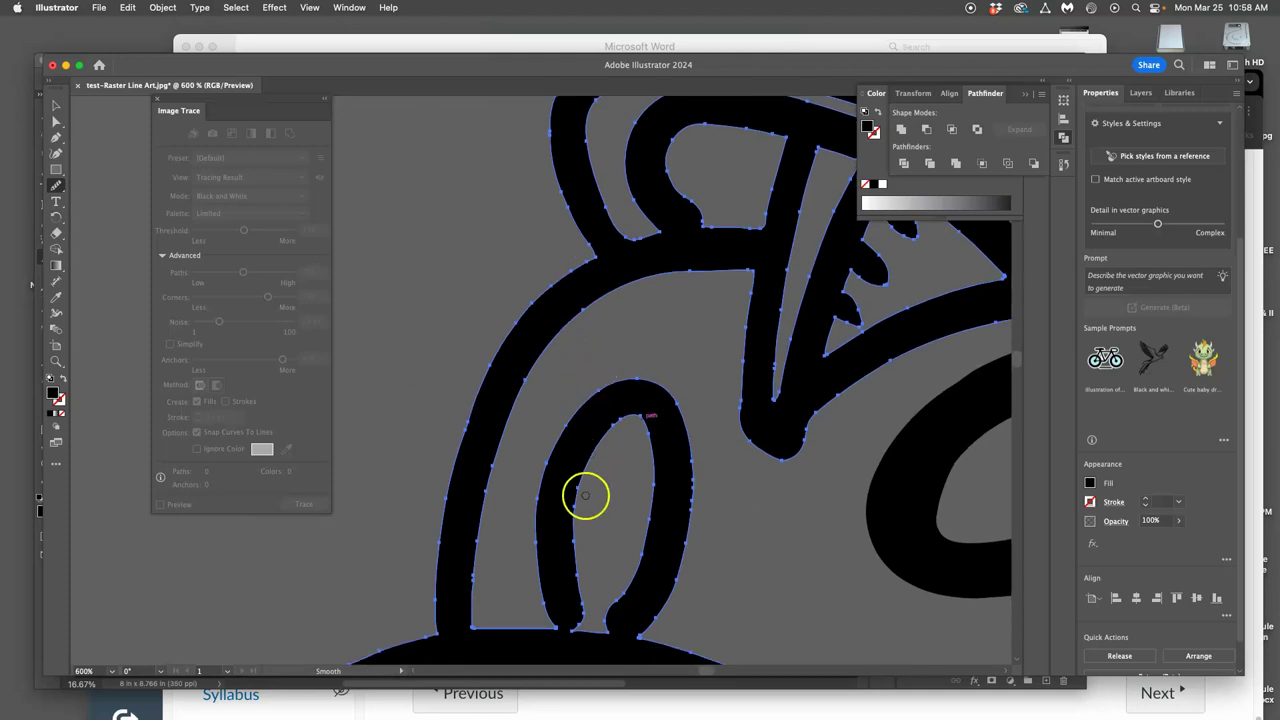
drag(645, 440, 654, 500)
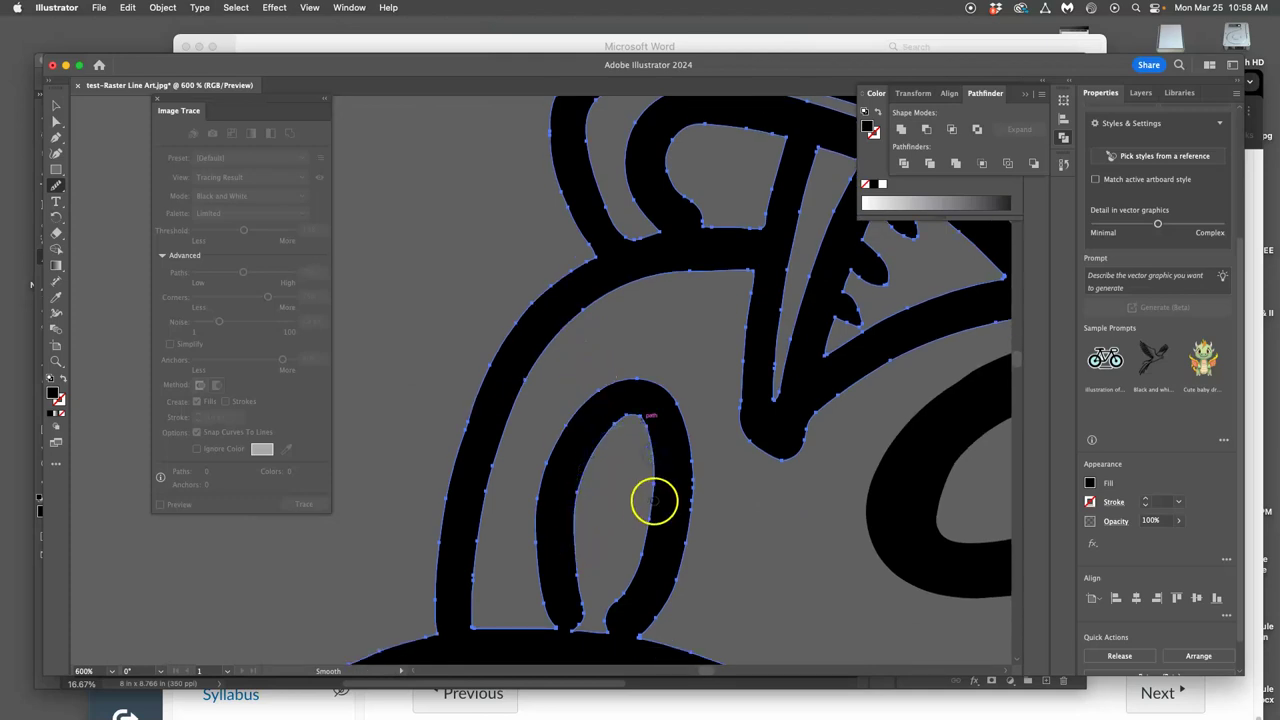
Zoom out to the whole drawing and undo the last two edits.
key(super+minus)
key(super+minus)
key(super+minus)
key(super+minus)
key(super+minus)
key(super+minus)
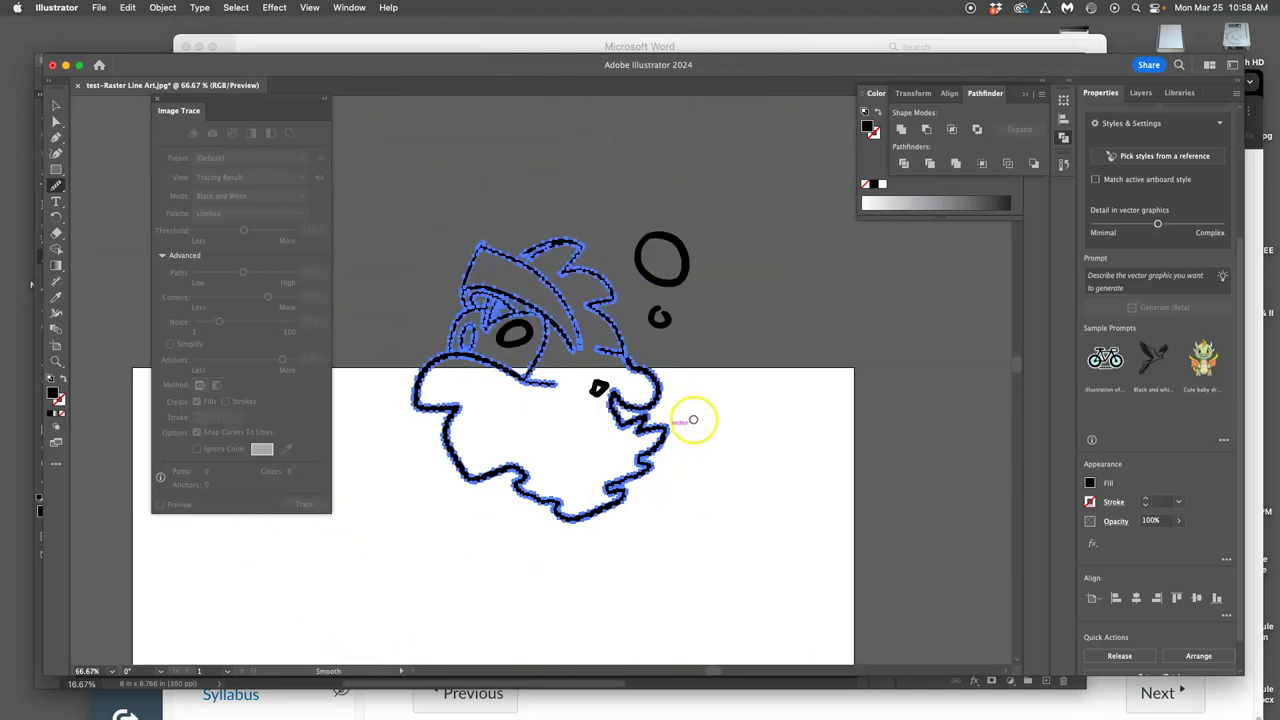
key(super+z)
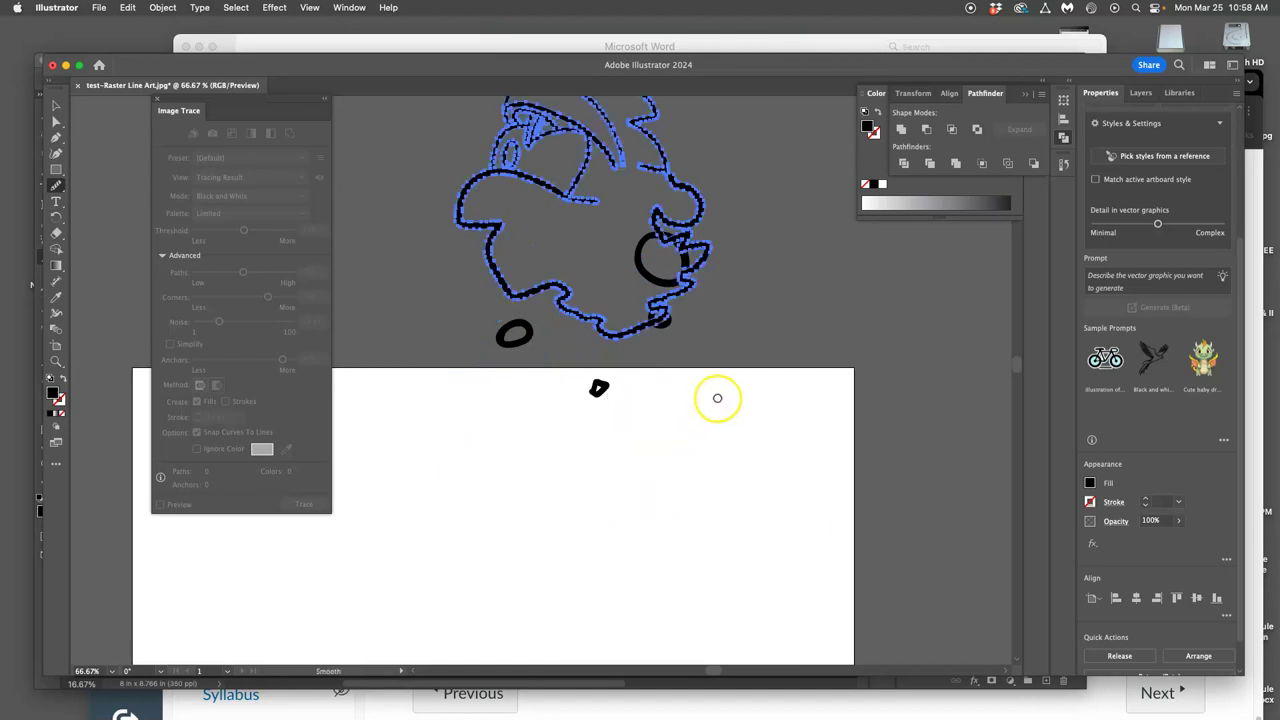
key(super+z)
Select the small curl-shaped stroke with Direct Selection and move it lower.
click(56, 121)
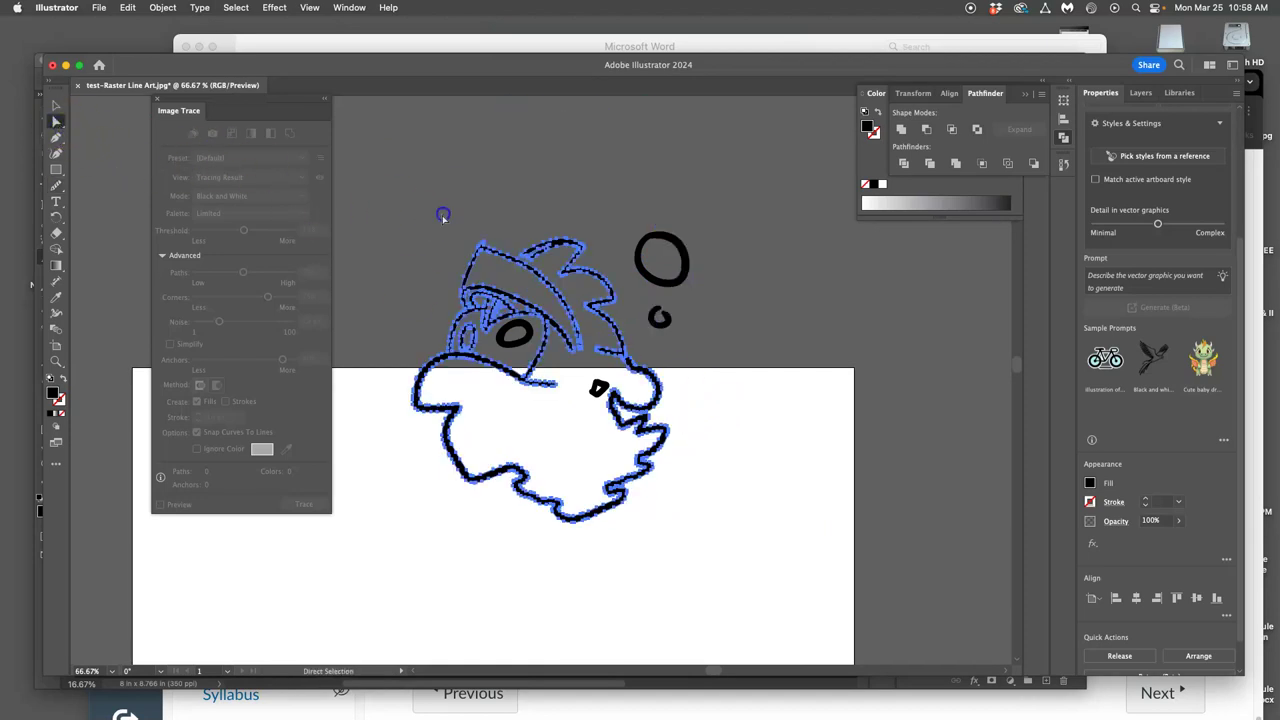
click(443, 215)
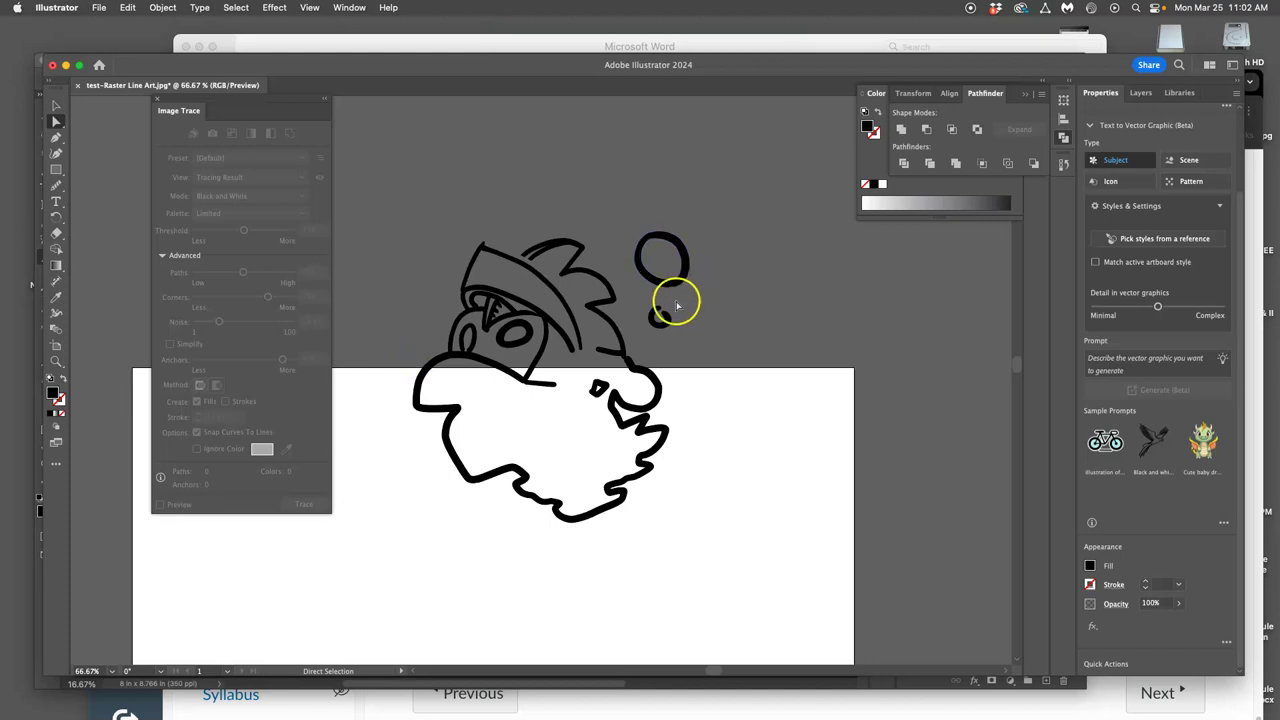
click(616, 318)
click(876, 318)
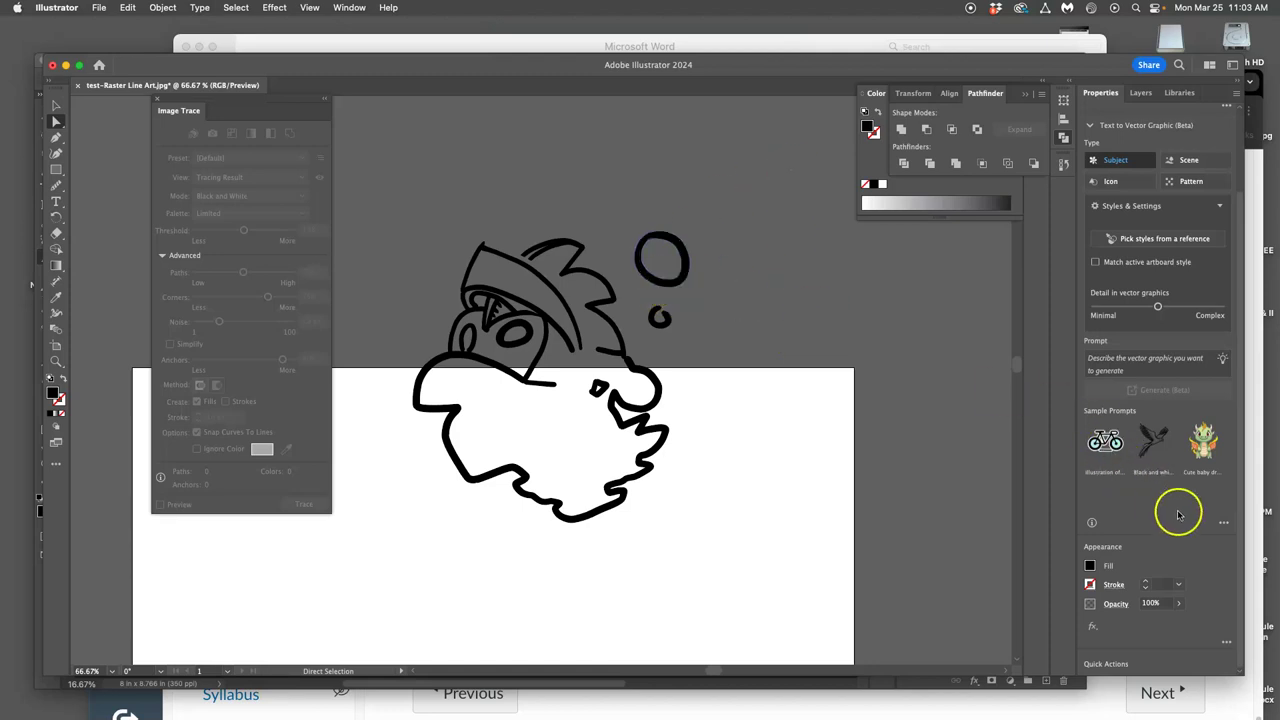
mouse_move(600, 310)
mouse_down()
mouse_move(543, 384)
mouse_move(590, 305)
mouse_up()
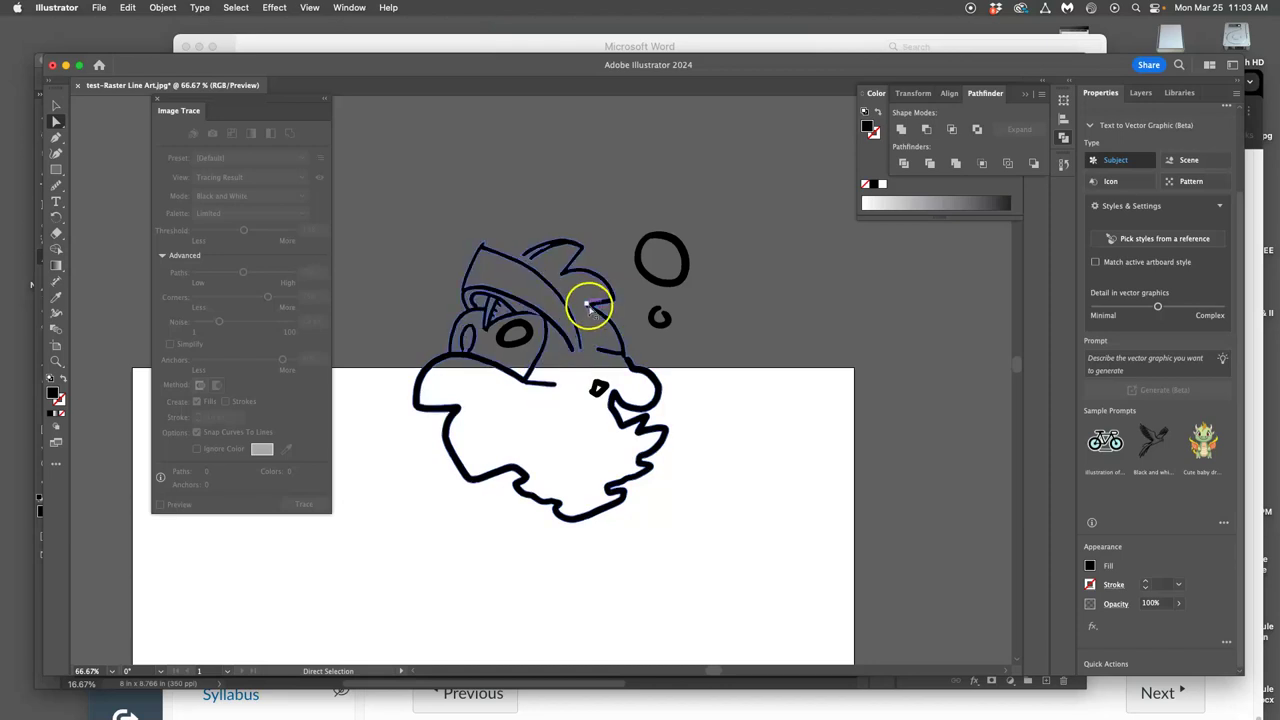
Marquee-select the entire traced drawing with the Selection tool and delete it.
click(358, 203)
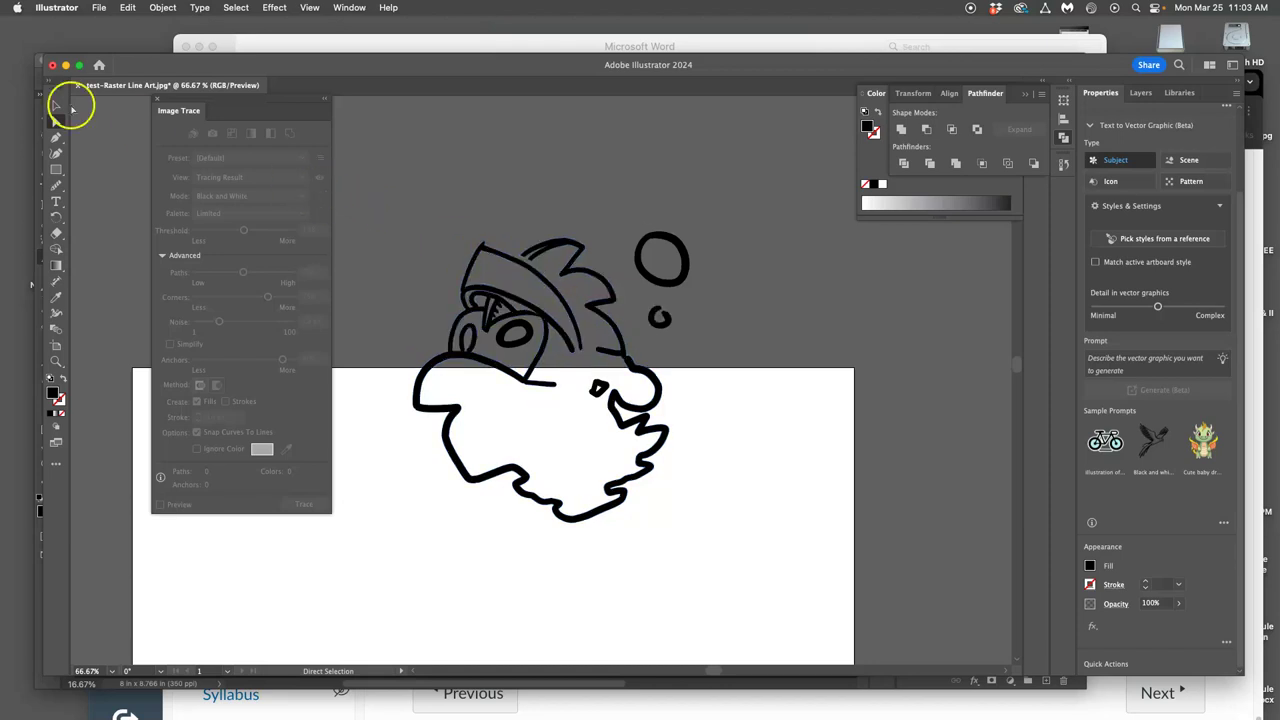
click(55, 106)
drag(393, 201, 777, 567)
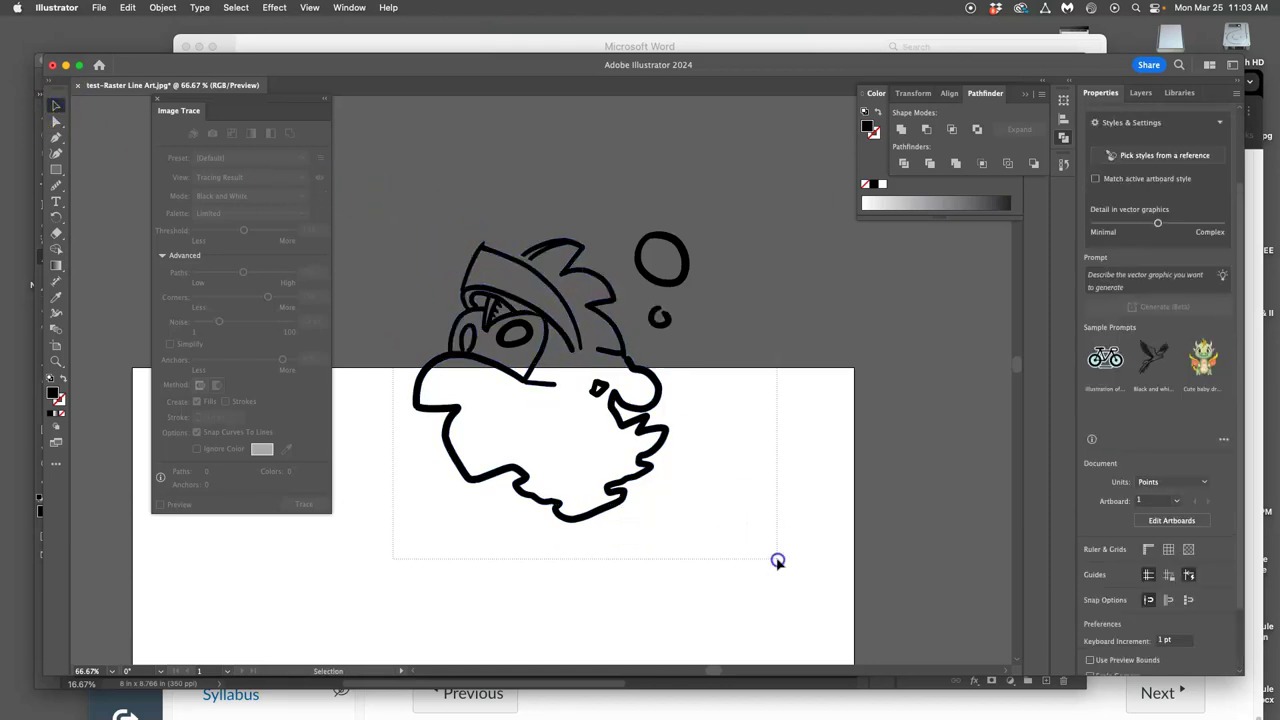
key(Delete)
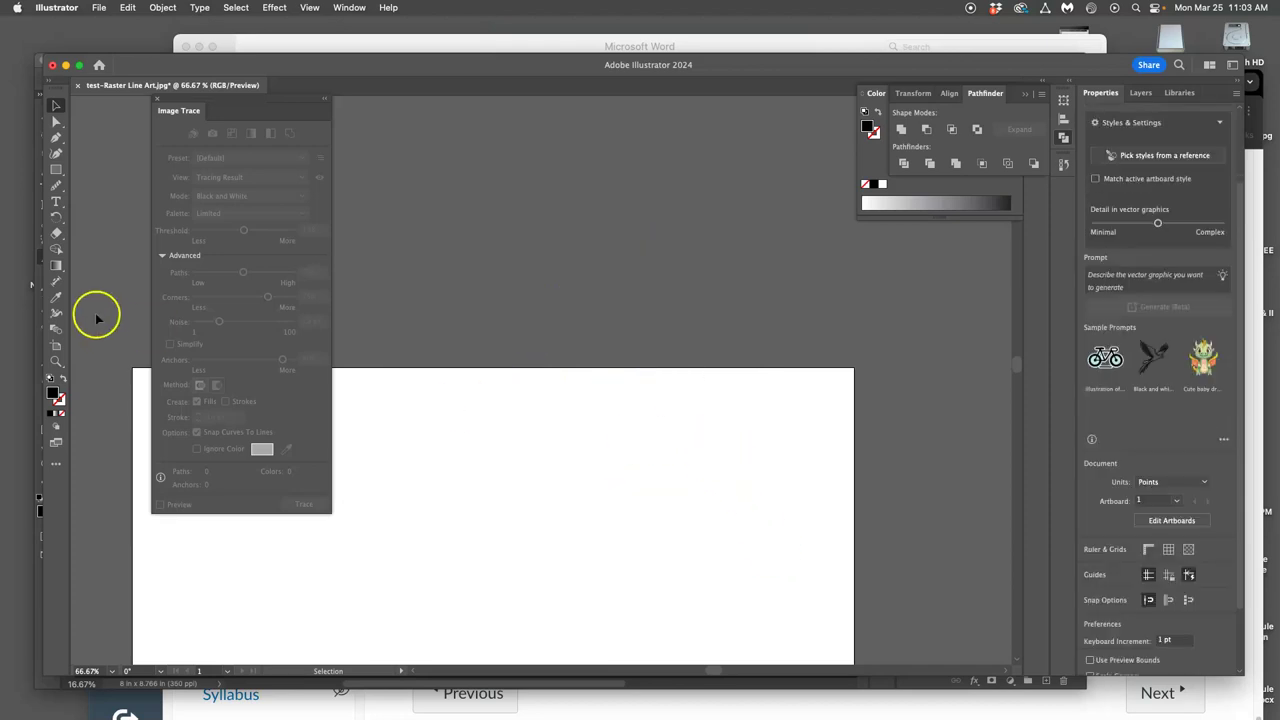
drag(56, 190, 108, 205)
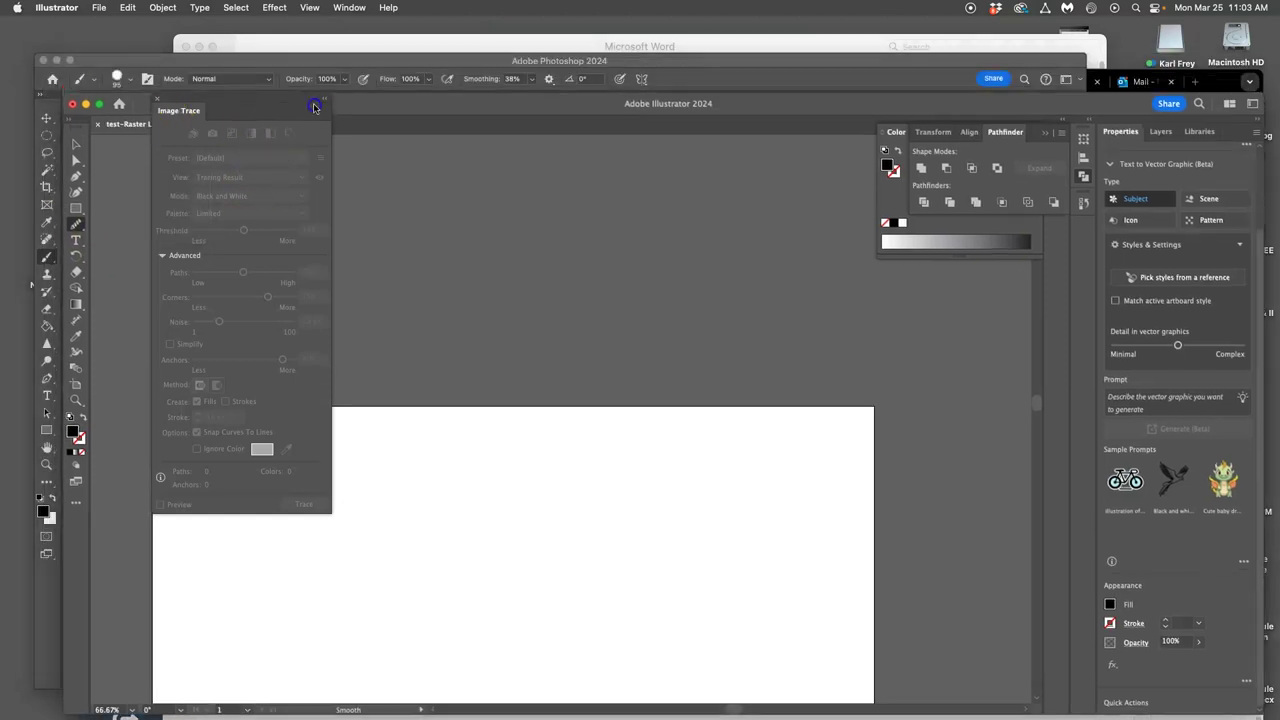
In Photoshop, hide the Digital Ink layer while keeping Layer 1 visible over the sketch.
click(125, 57)
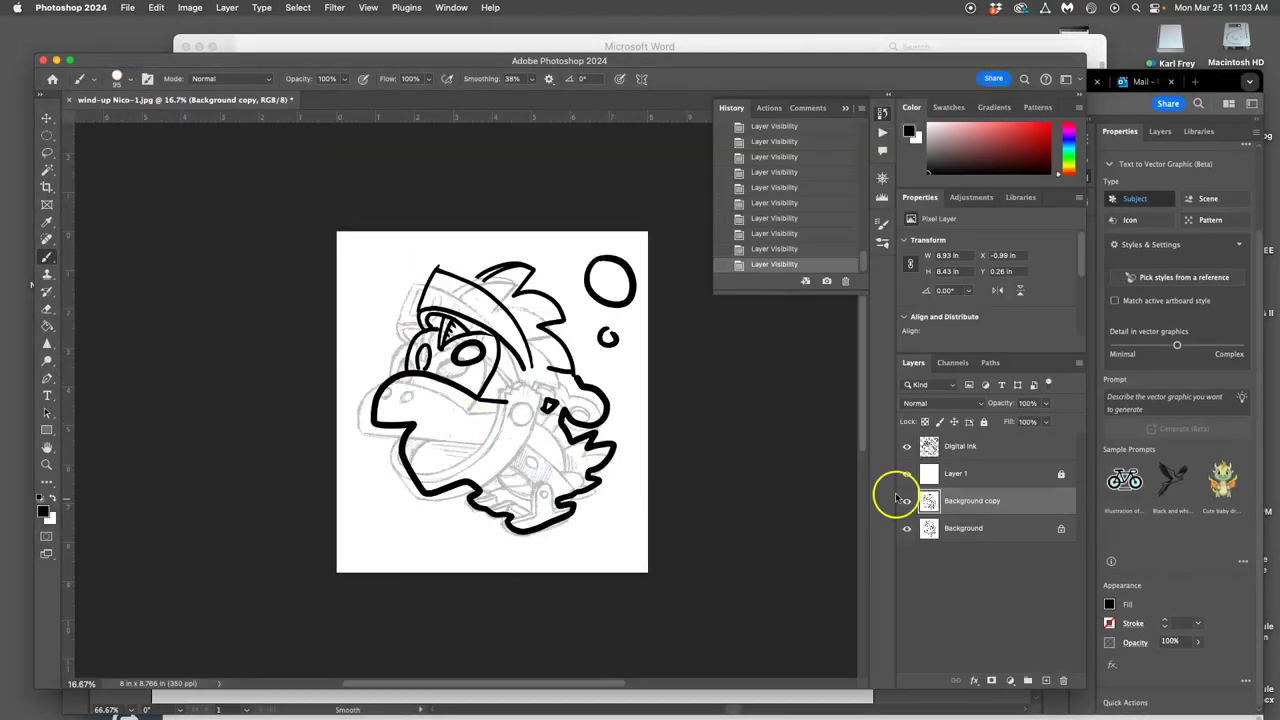
click(907, 446)
click(907, 473)
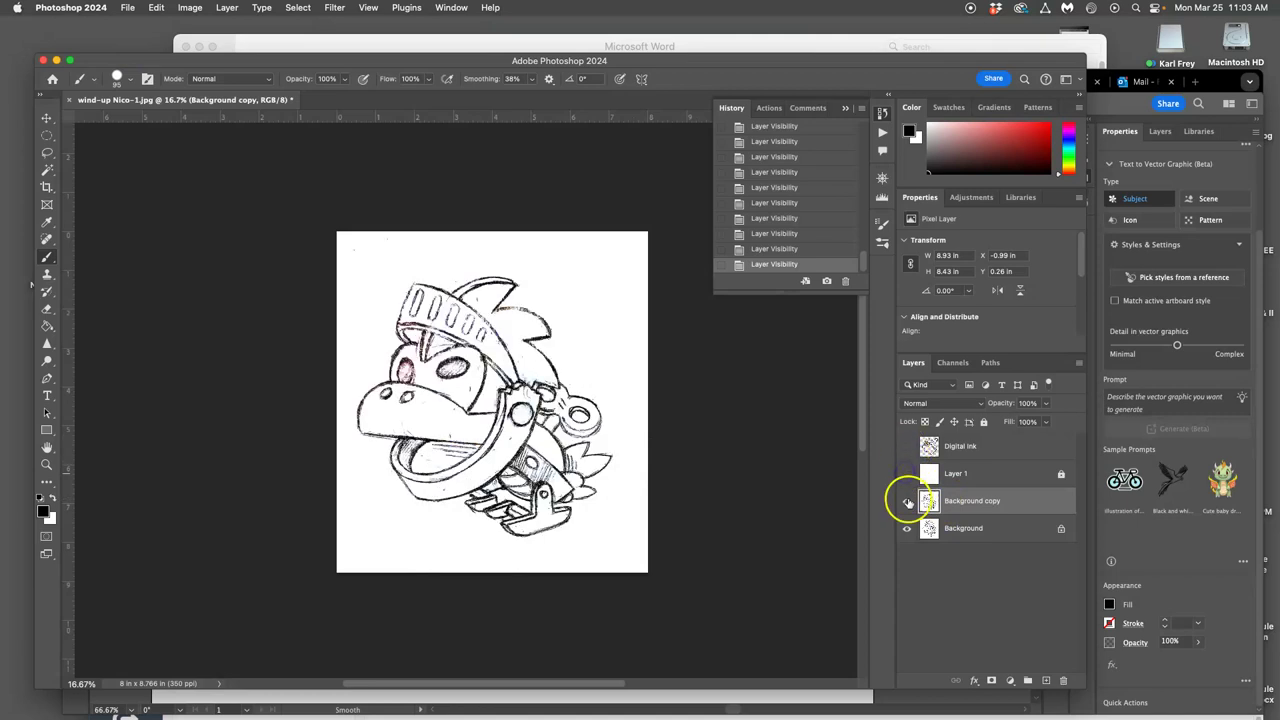
click(907, 474)
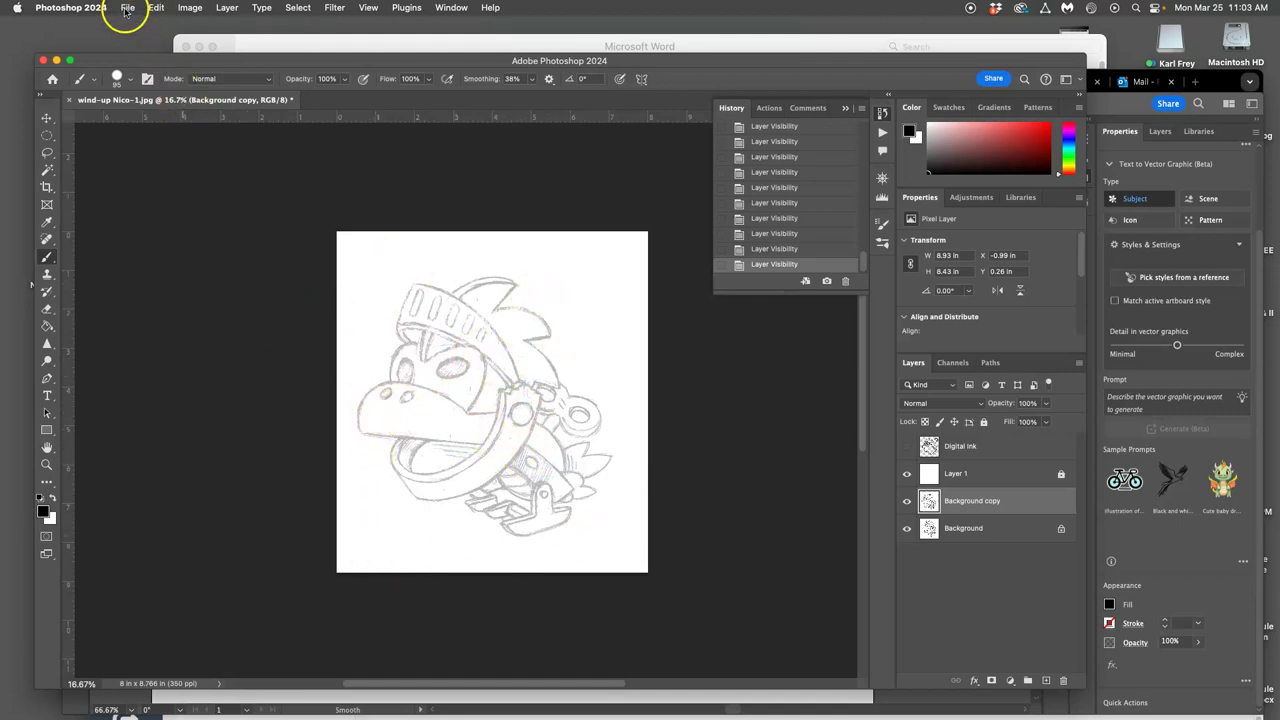
Start Save As and edit the file name to the Assignment 5 Refined Sketch title.
click(126, 10)
click(144, 152)
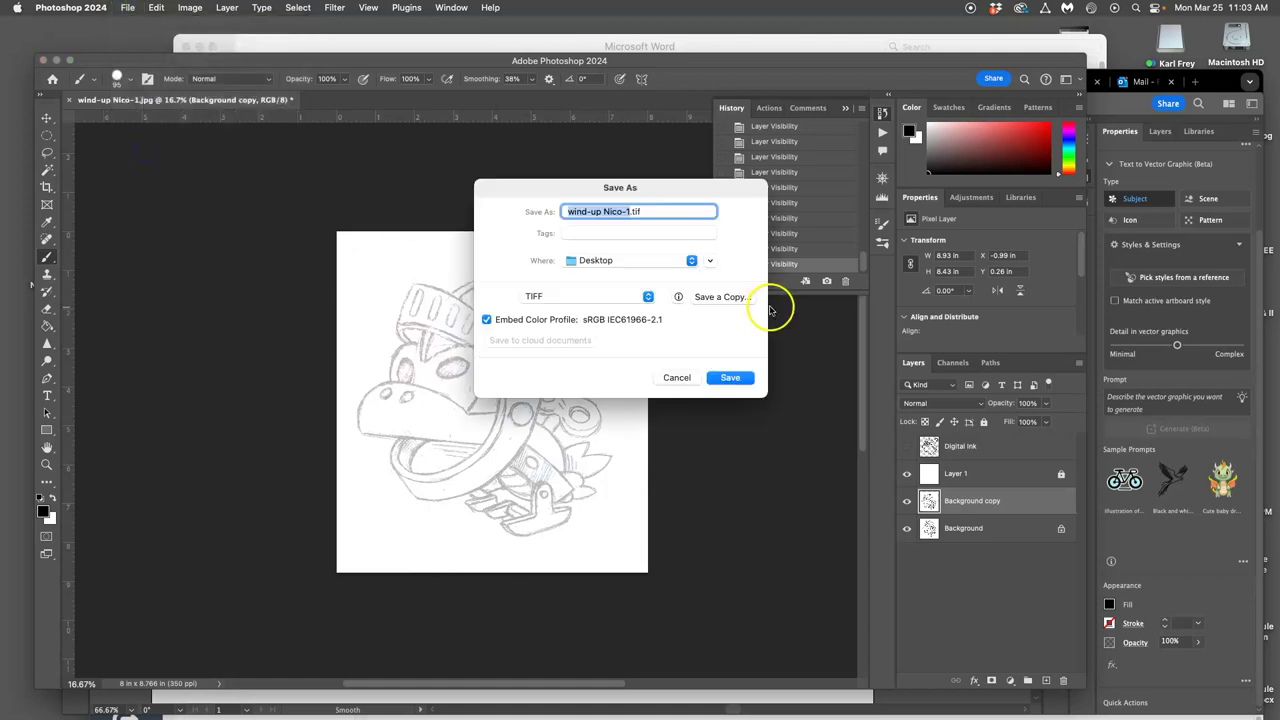
click(566, 212)
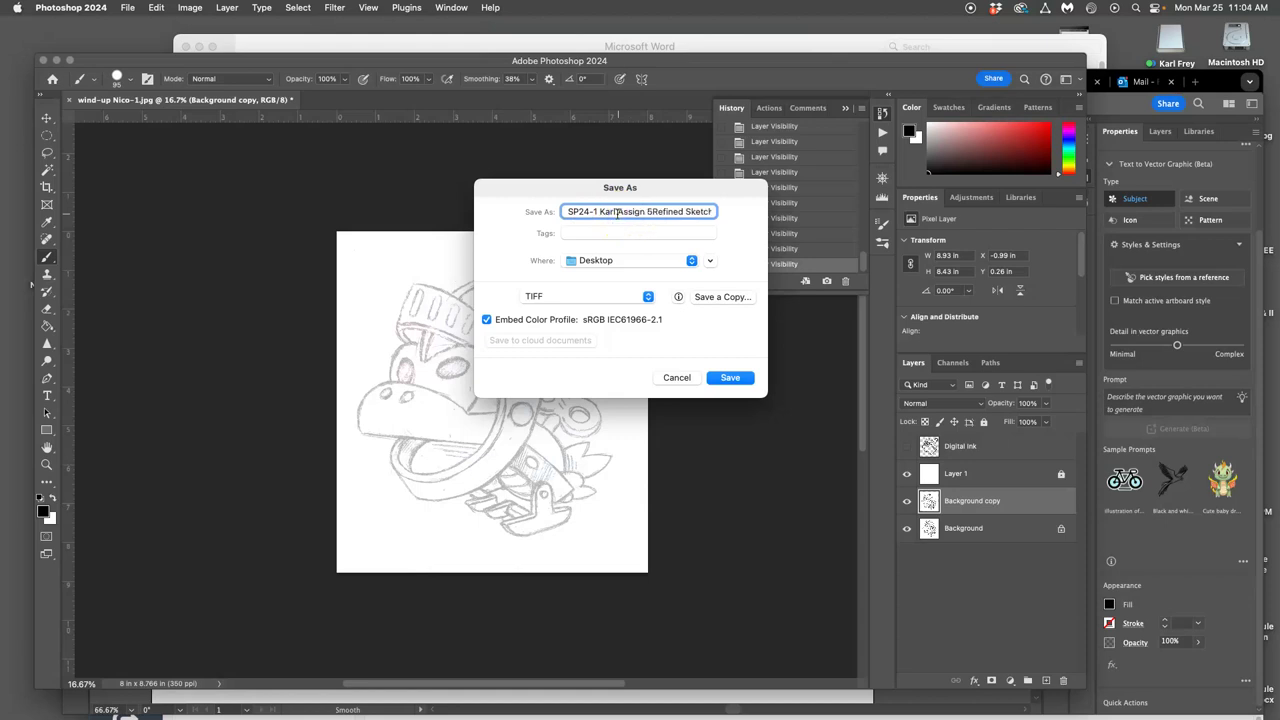
drag(689, 211, 722, 212)
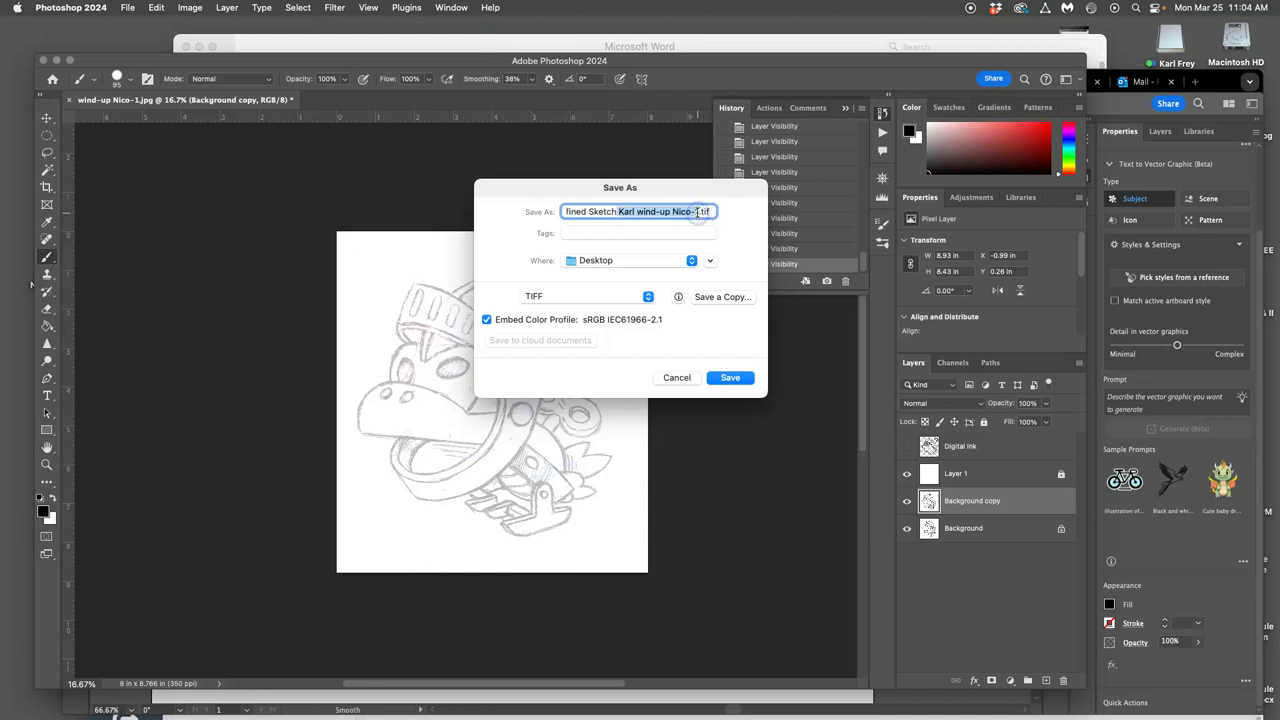
key(BackSpace)
Save a JPEG copy to the Desktop, accepting the default JPEG options.
click(610, 297)
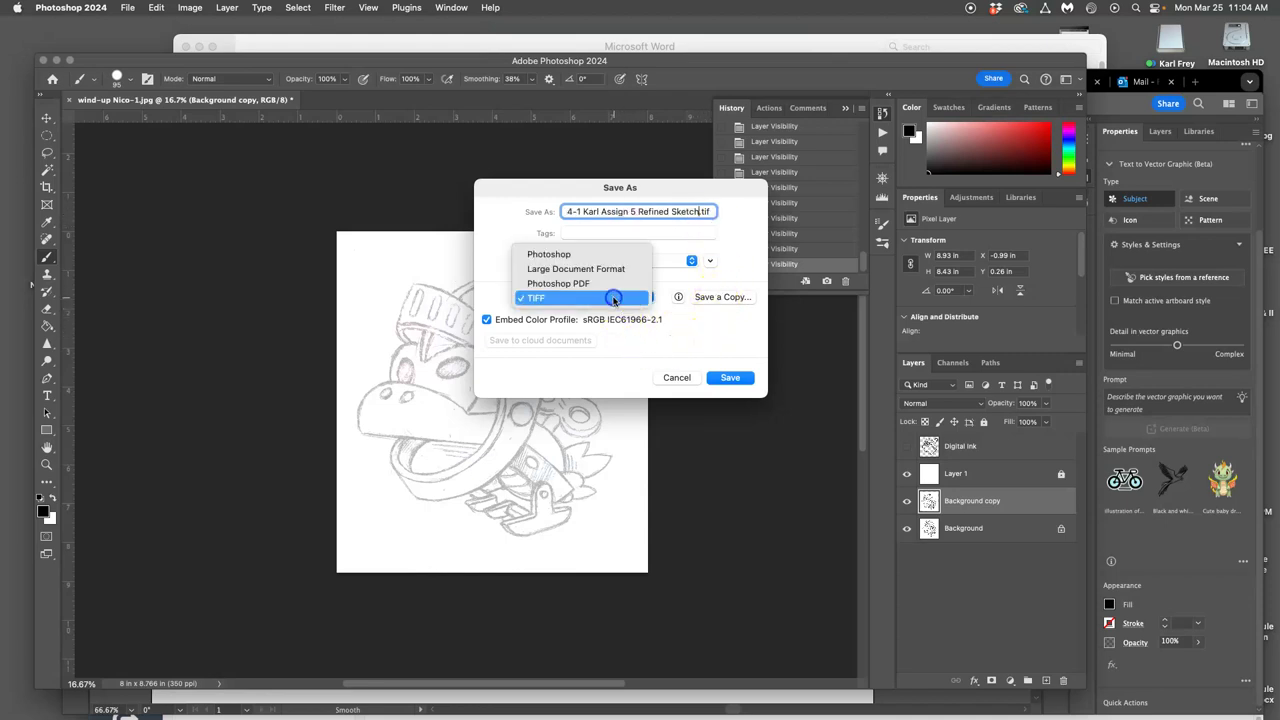
click(613, 298)
click(718, 297)
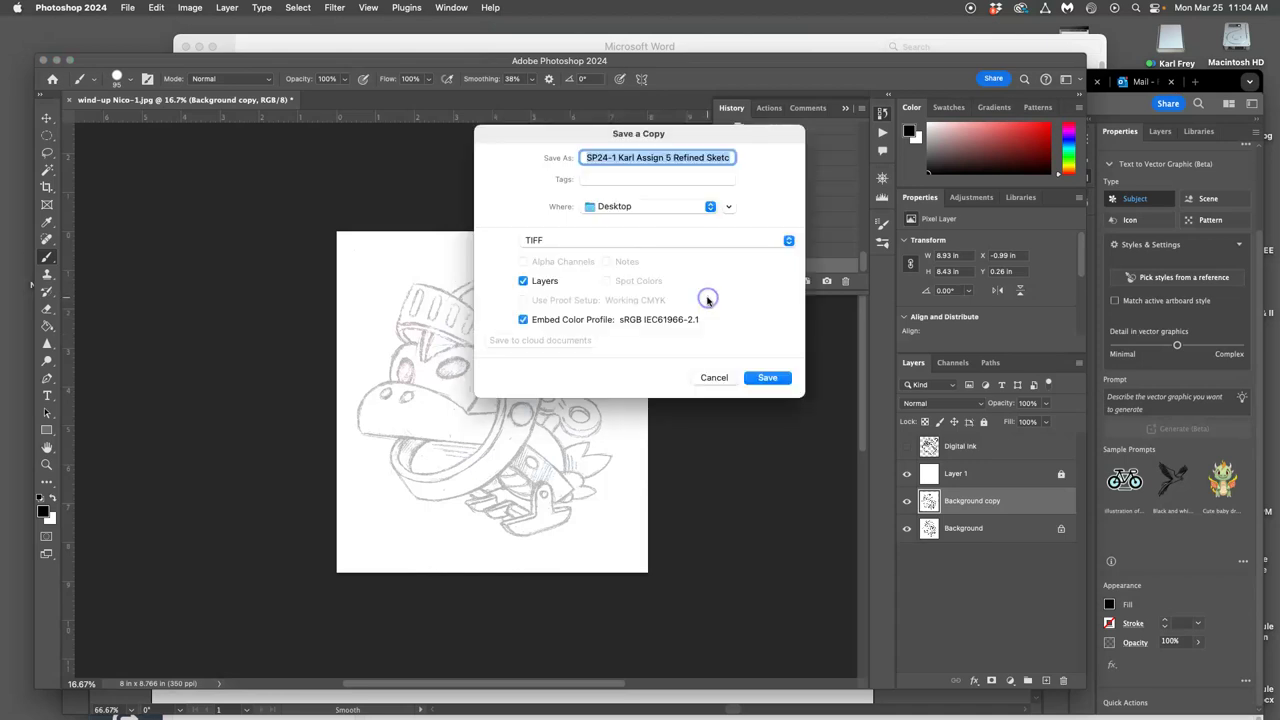
click(606, 241)
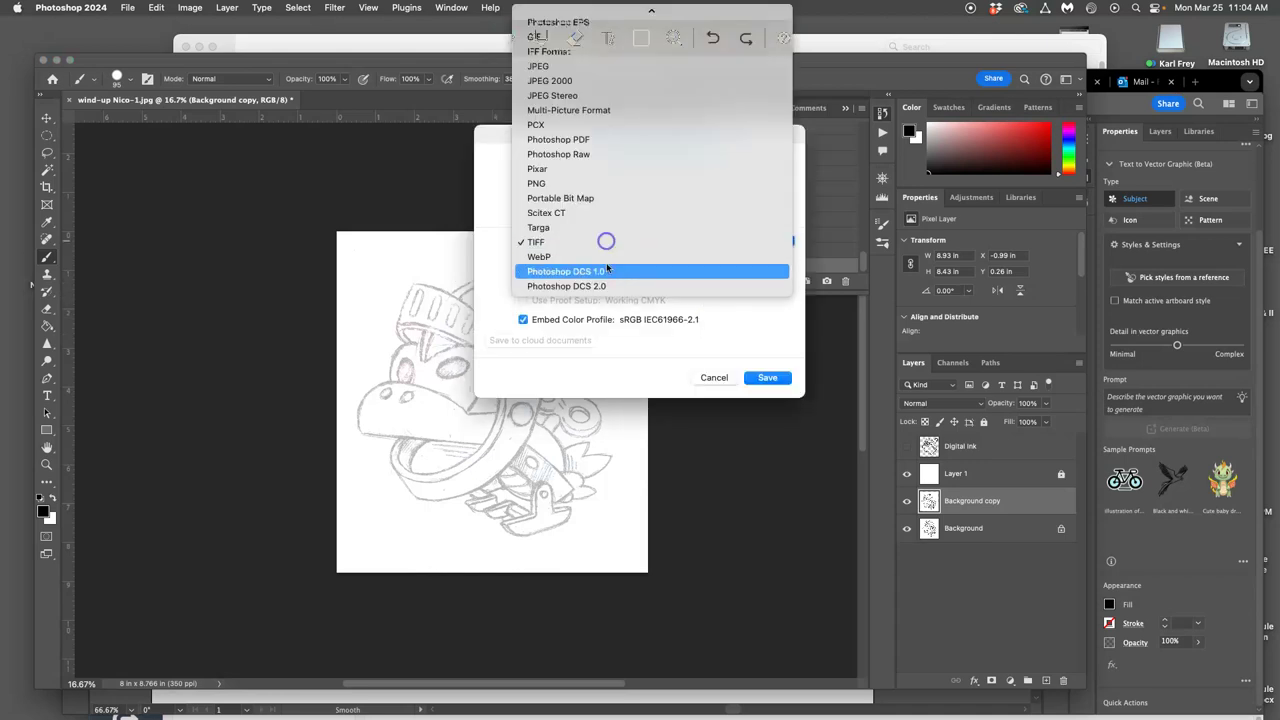
click(587, 66)
click(768, 377)
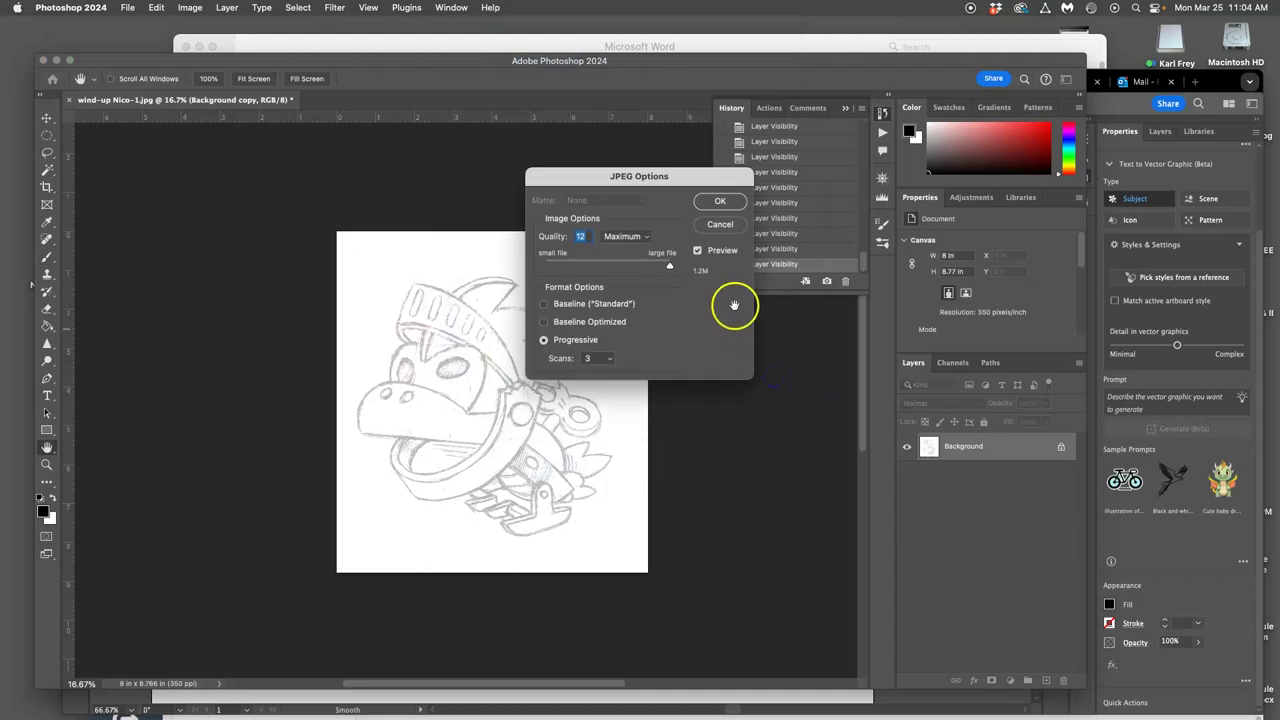
click(722, 203)
Give the saved sketch JPEG a colour tag and move it beside the line-art file on the desktop.
key(F11)
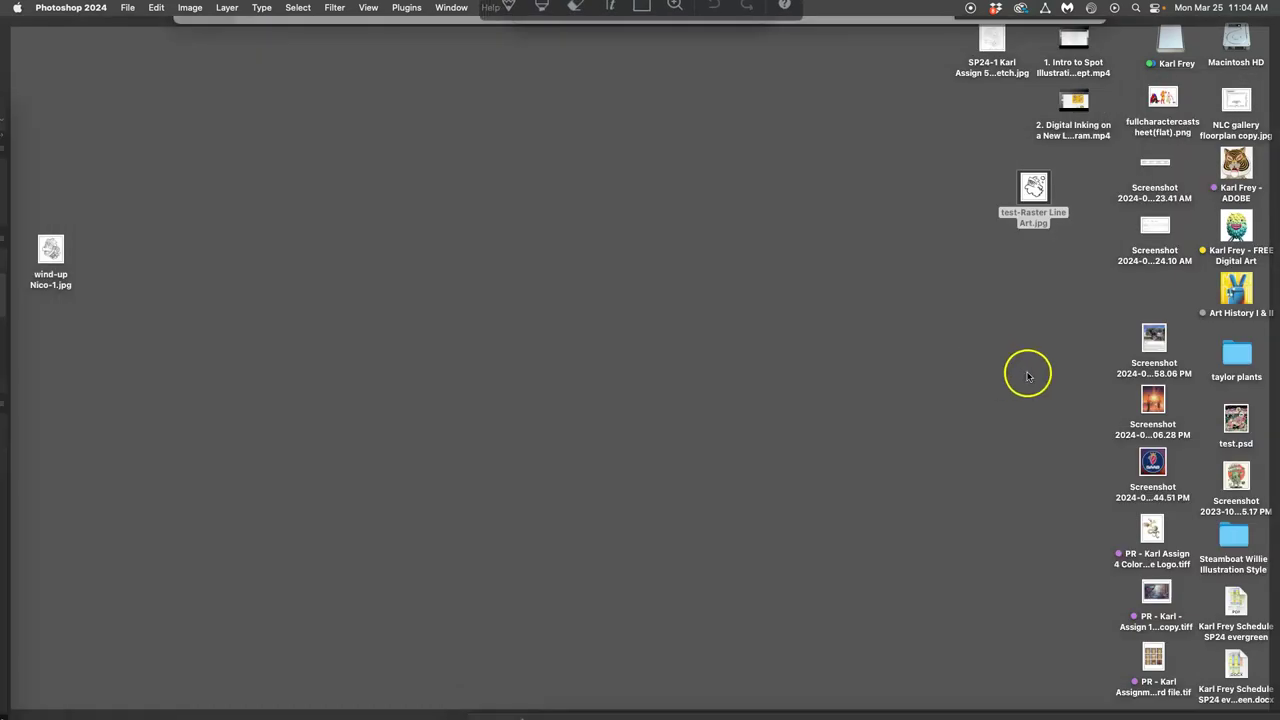
right_click(991, 55)
click(1018, 248)
drag(991, 45, 1036, 302)
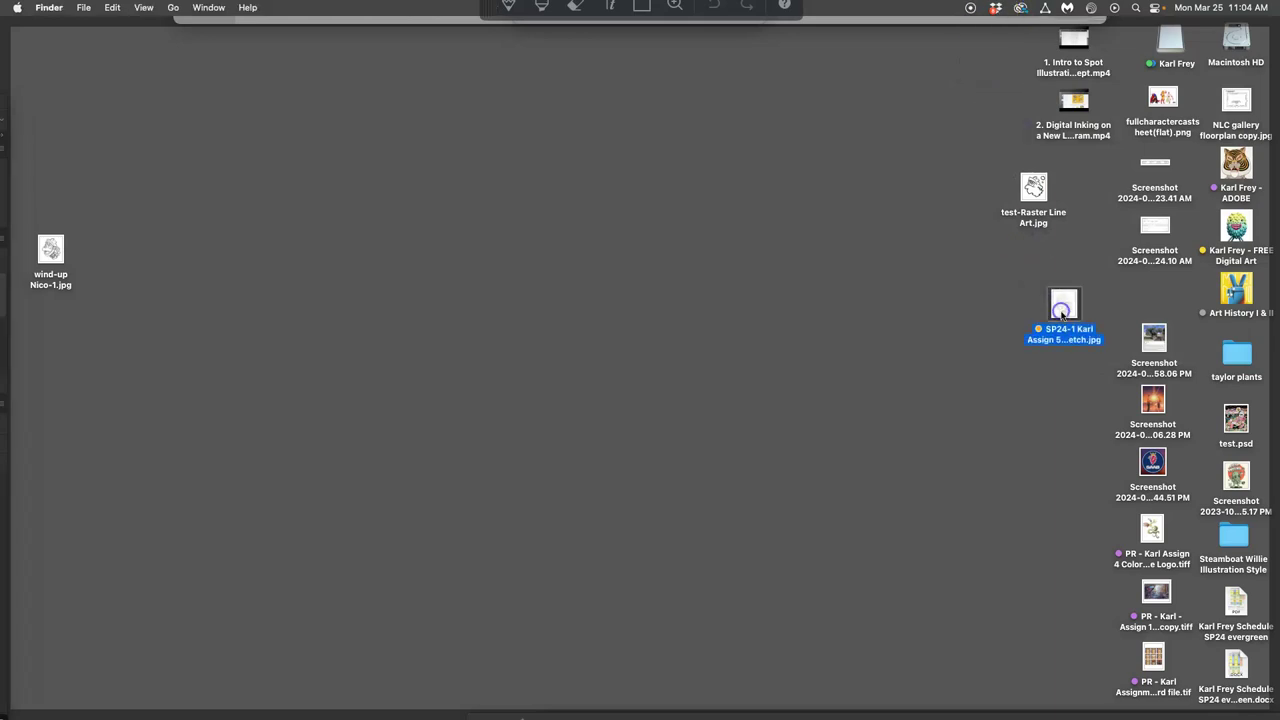
key(F11)
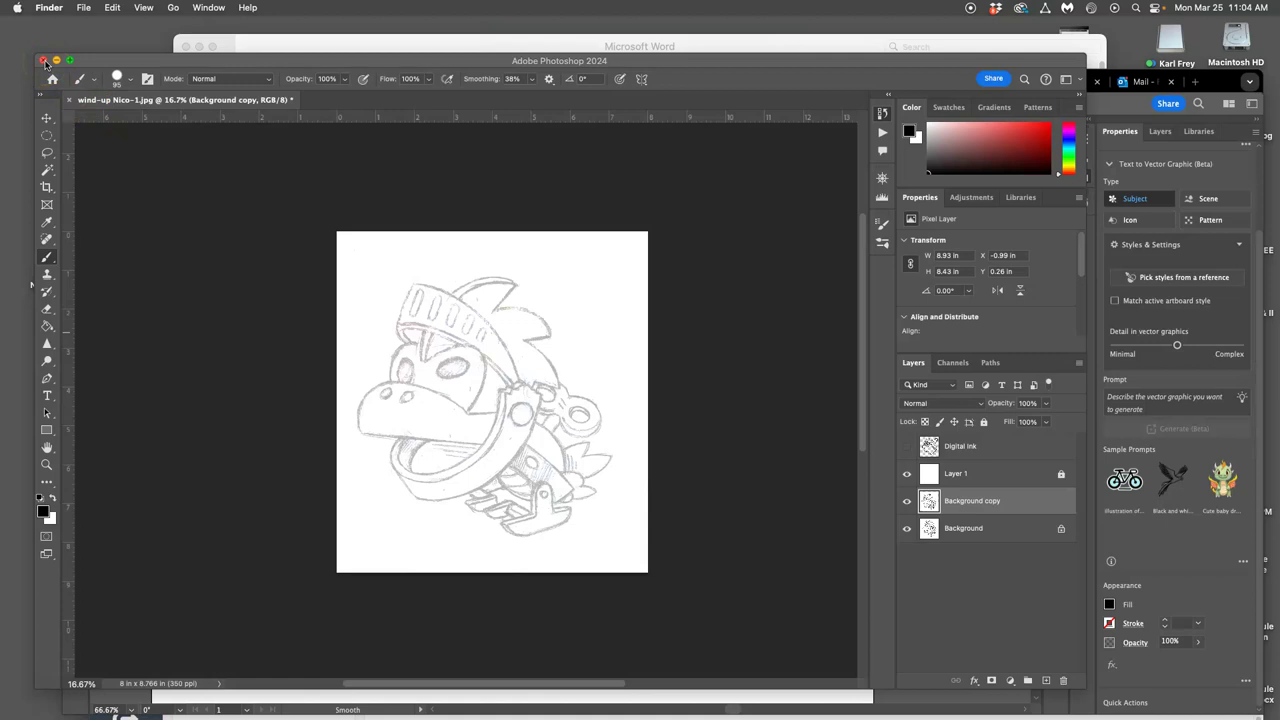
Toggle the Background copy layer's visibility, then close wind-up Nico-1.jpg without saving.
click(907, 503)
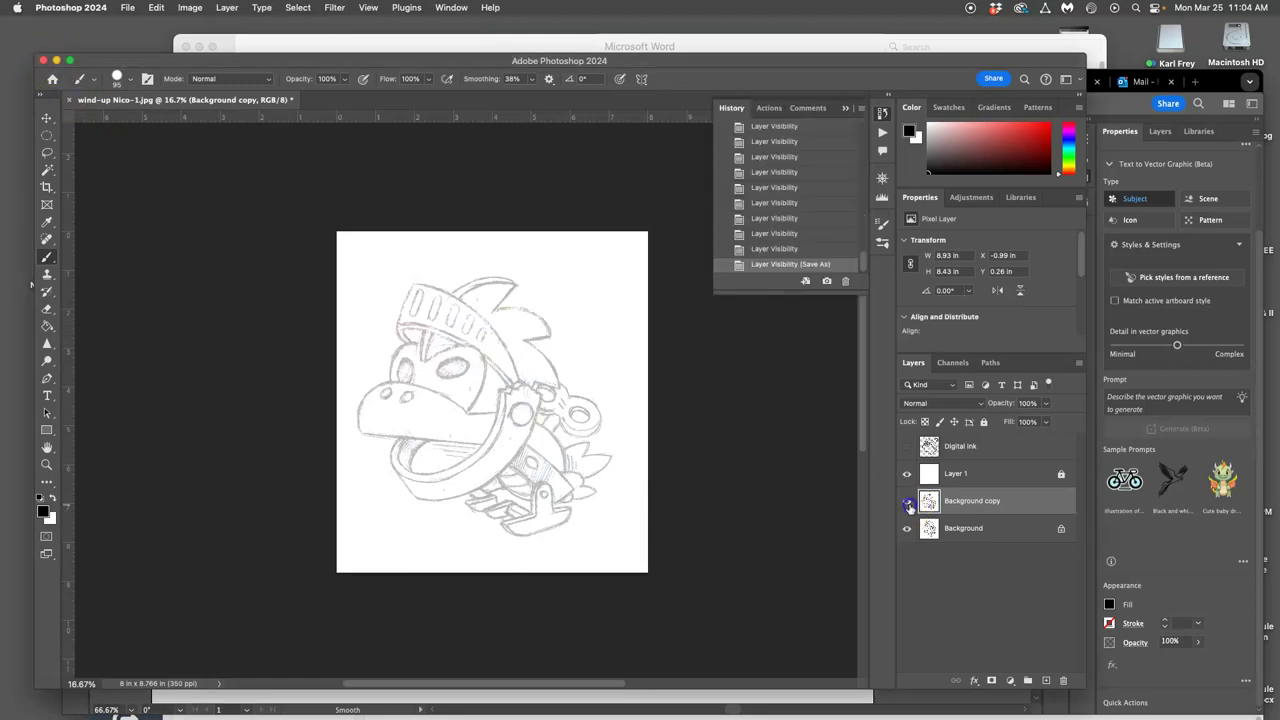
click(907, 503)
click(908, 503)
click(908, 503)
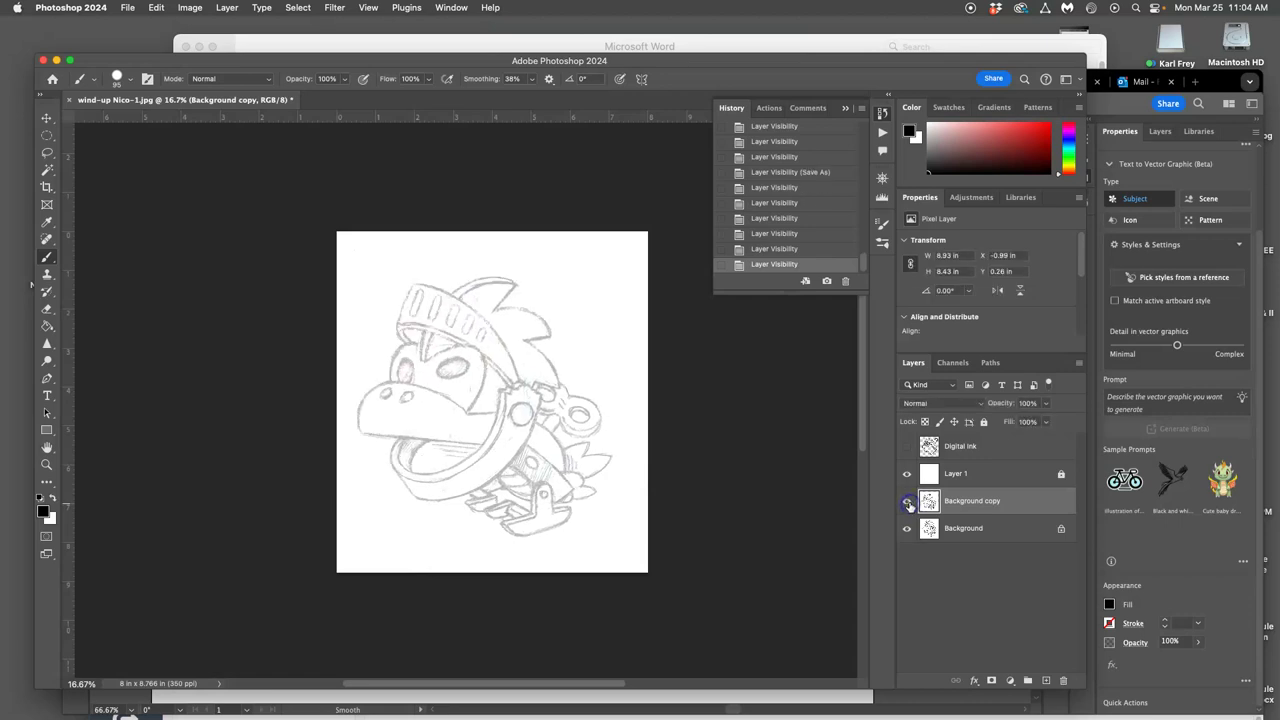
click(42, 60)
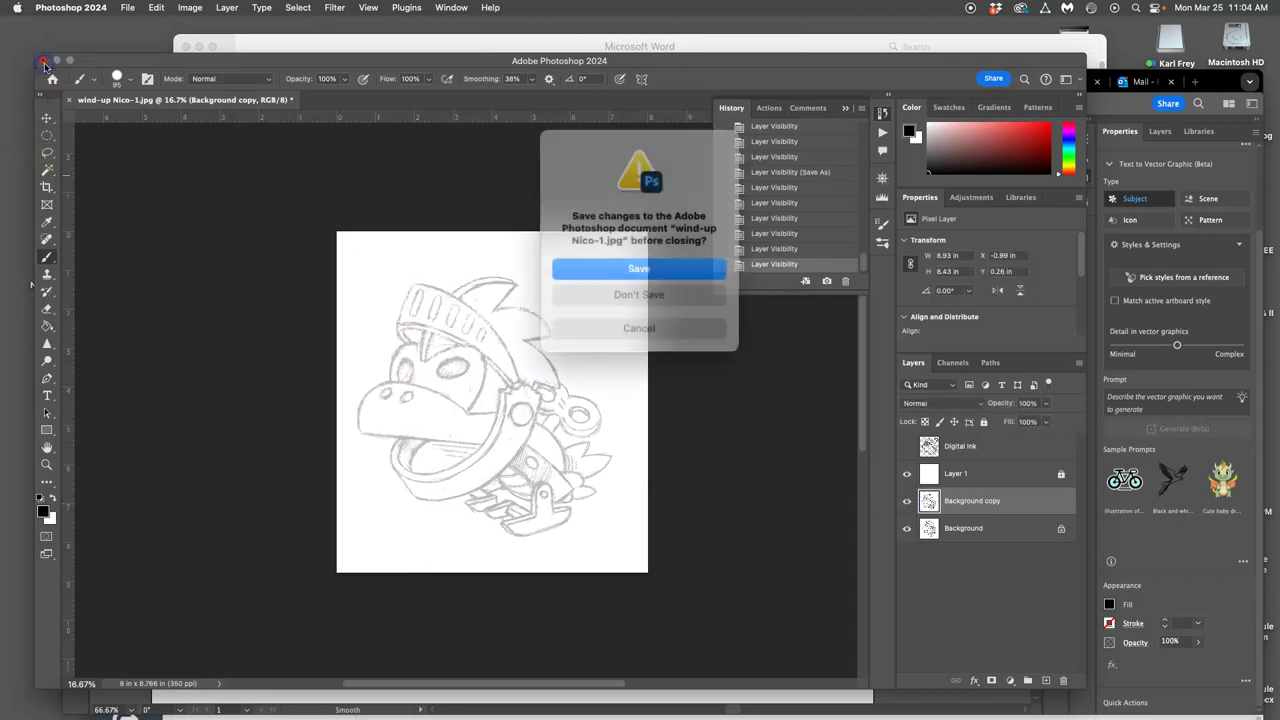
click(657, 288)
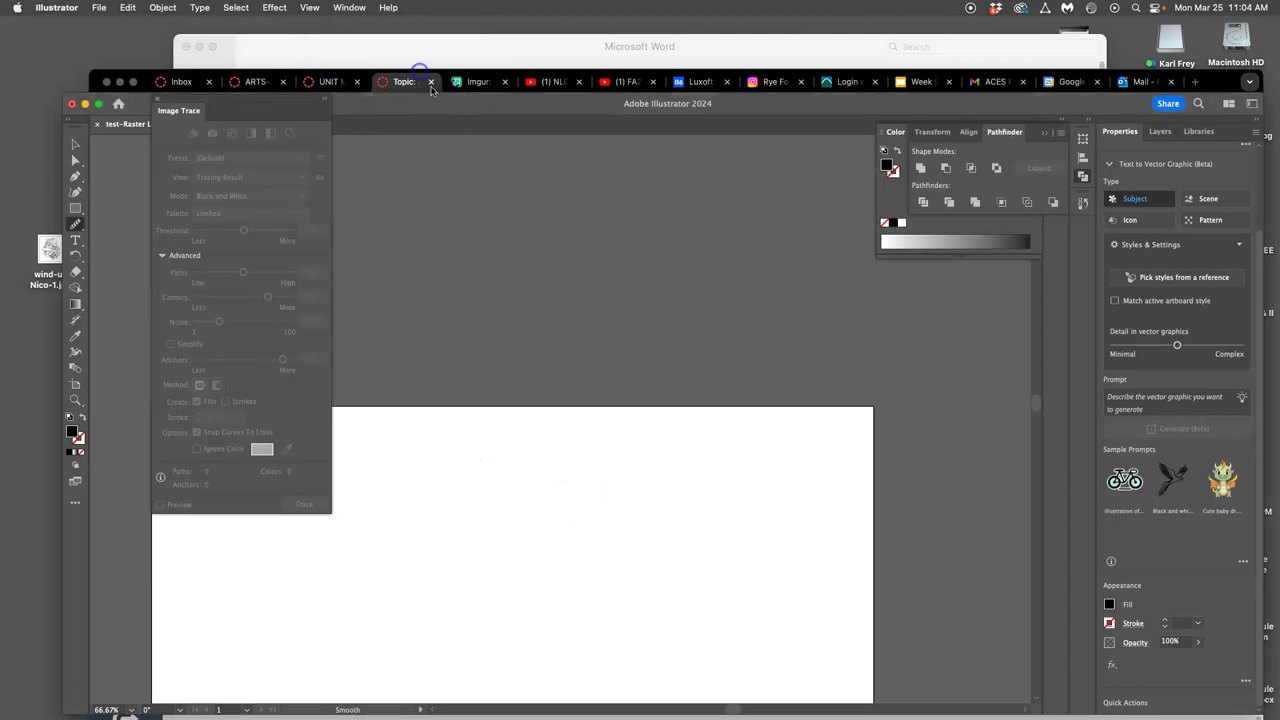
Close the test line-art document in Illustrator without saving.
drag(438, 103, 404, 33)
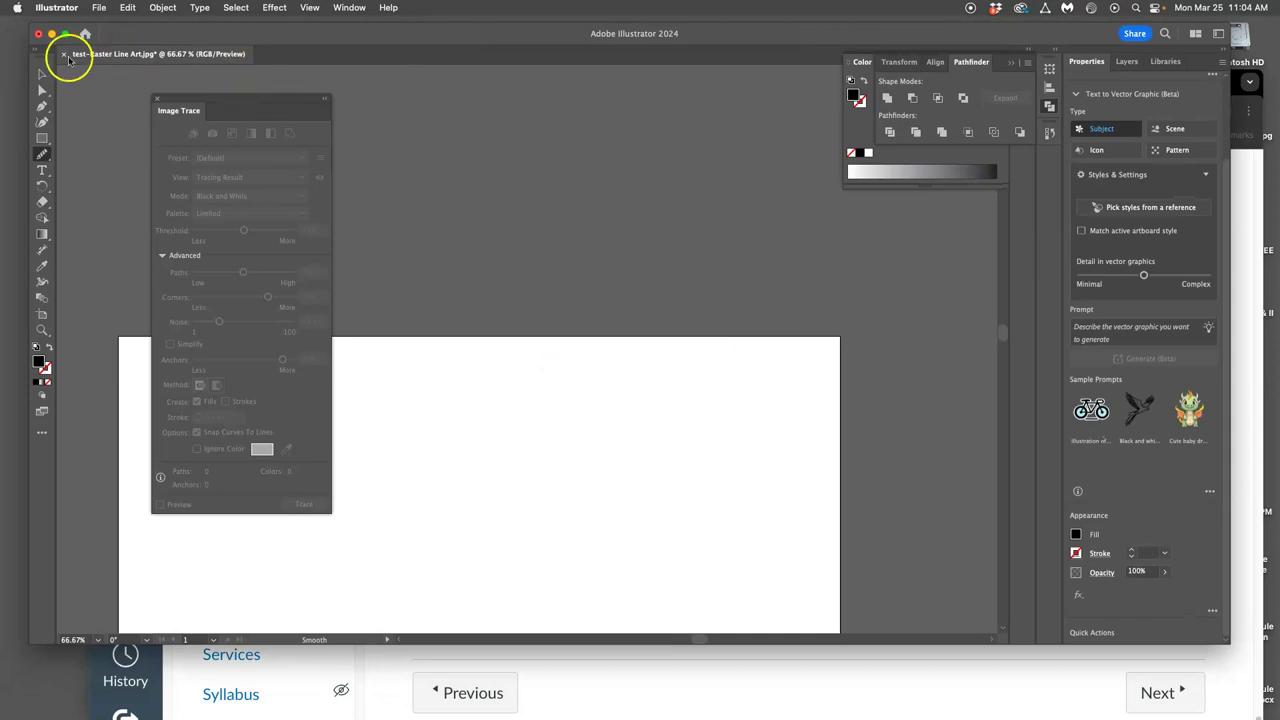
click(64, 57)
click(638, 369)
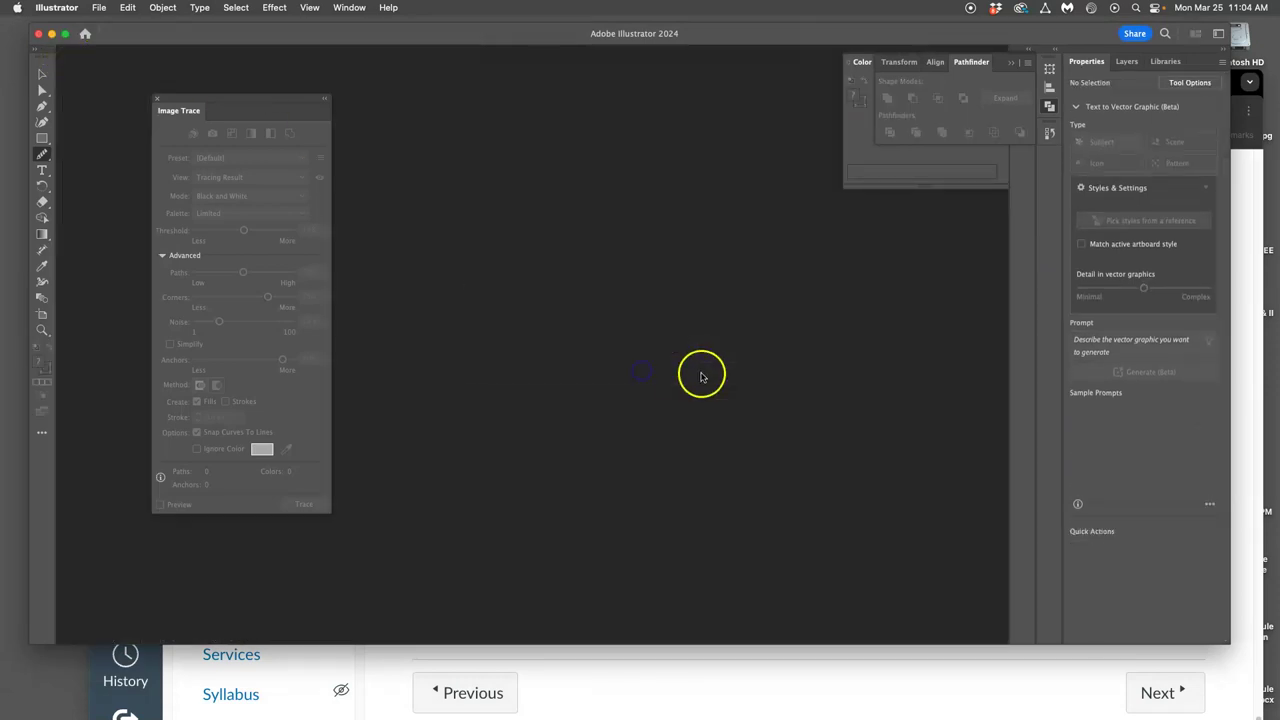
Open the refined sketch JPEG from the desktop with Adobe Illustrator 2024.
key(F11)
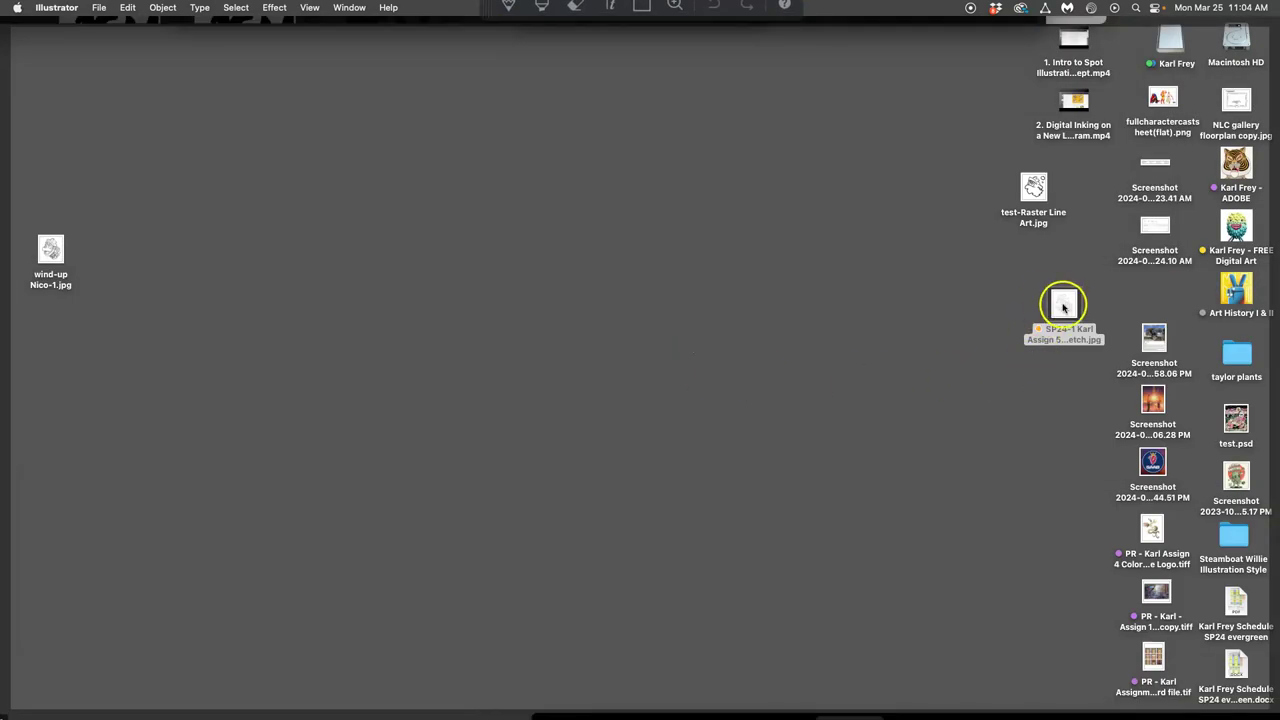
right_click(1066, 307)
mouse_move(842, 328)
click(1133, 380)
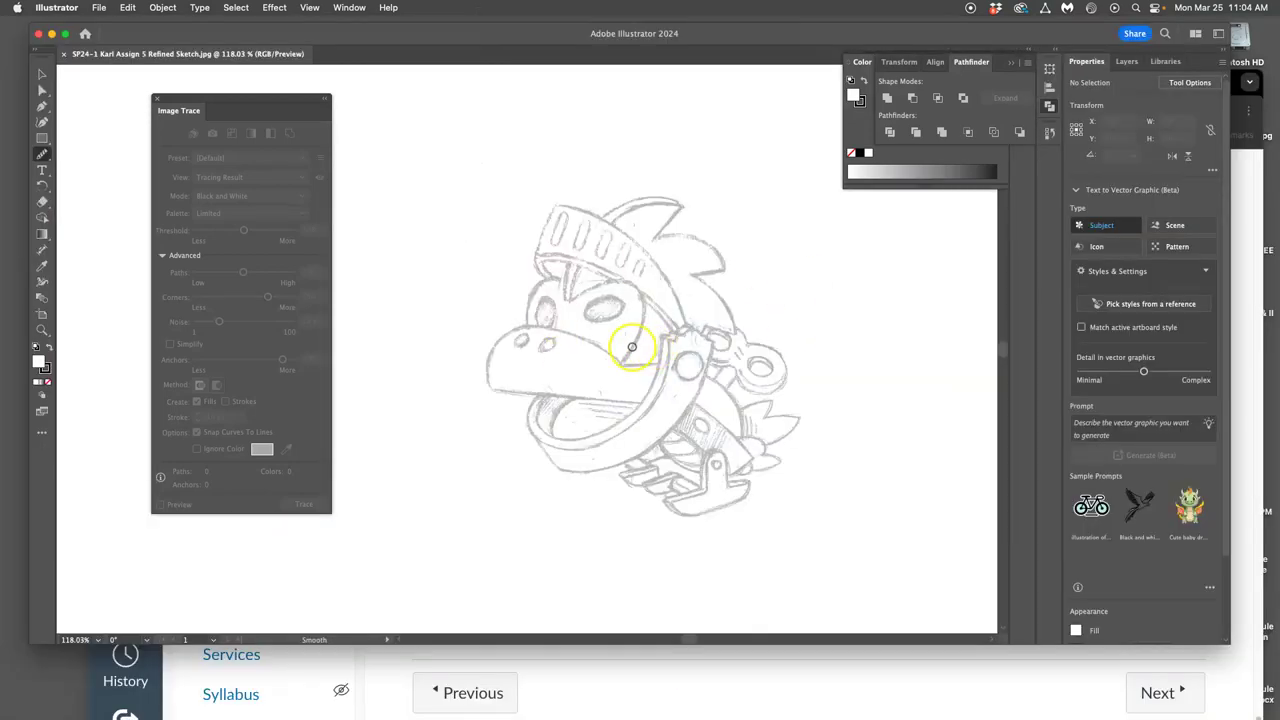
Scale the placed knight sketch up to about 1195 × 1309 pt so it covers the artboard.
key(super+minus)
key(super+minus)
key(super+minus)
key(super+minus)
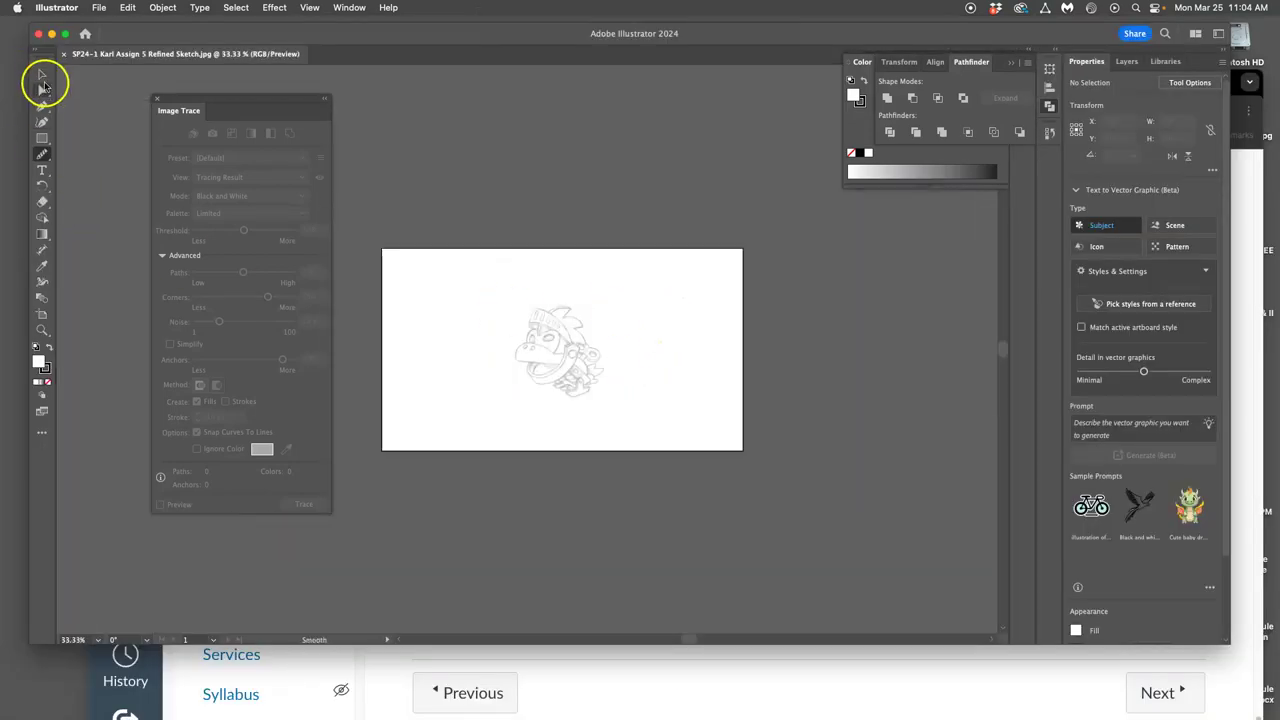
click(42, 76)
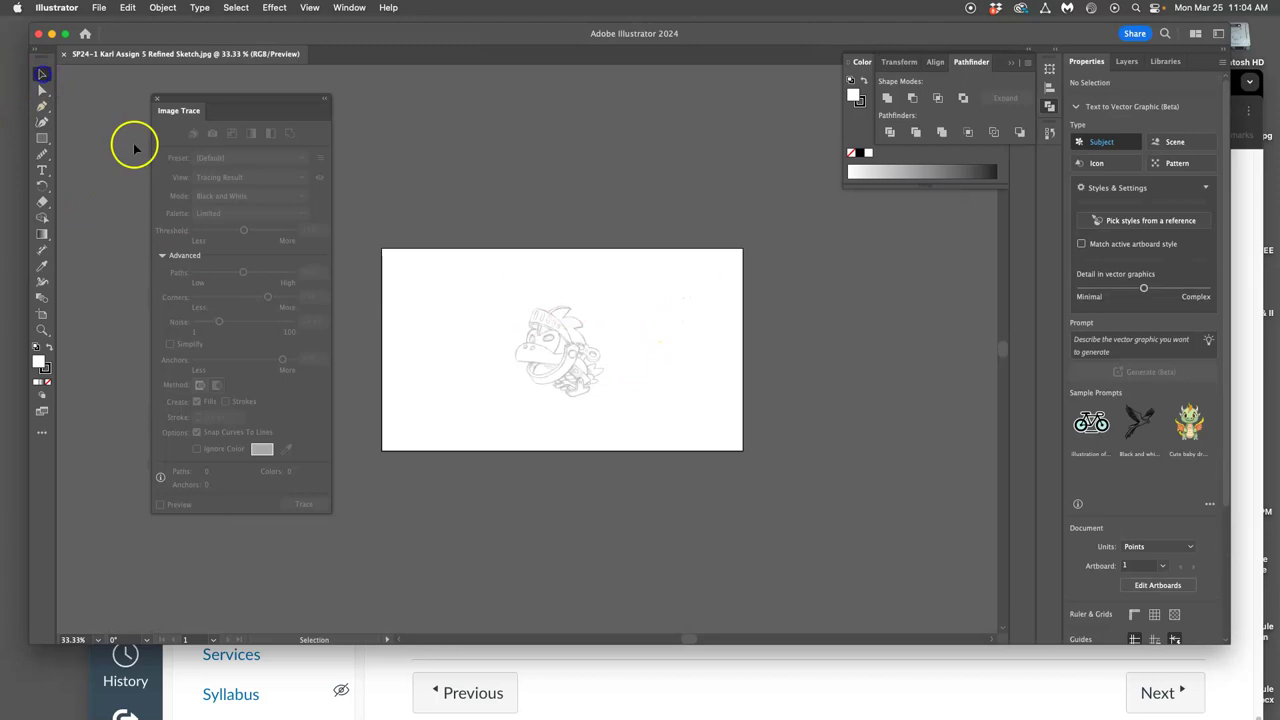
click(580, 356)
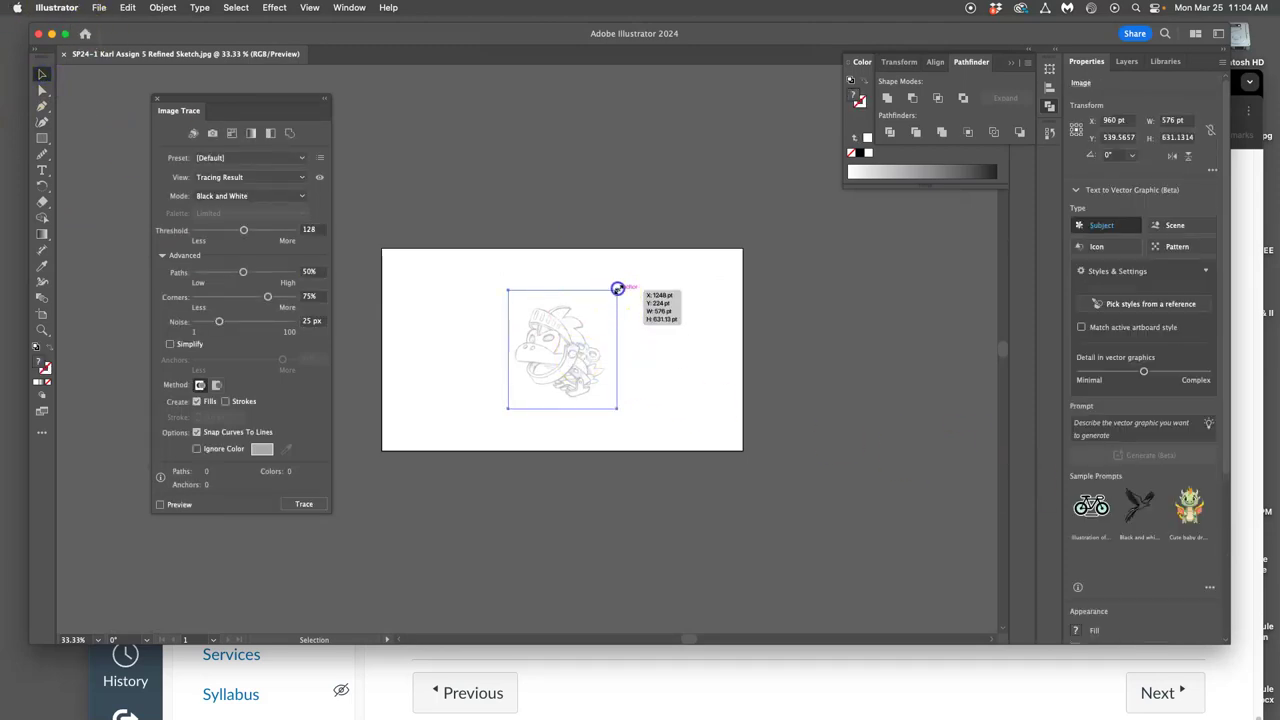
drag(618, 289, 722, 230)
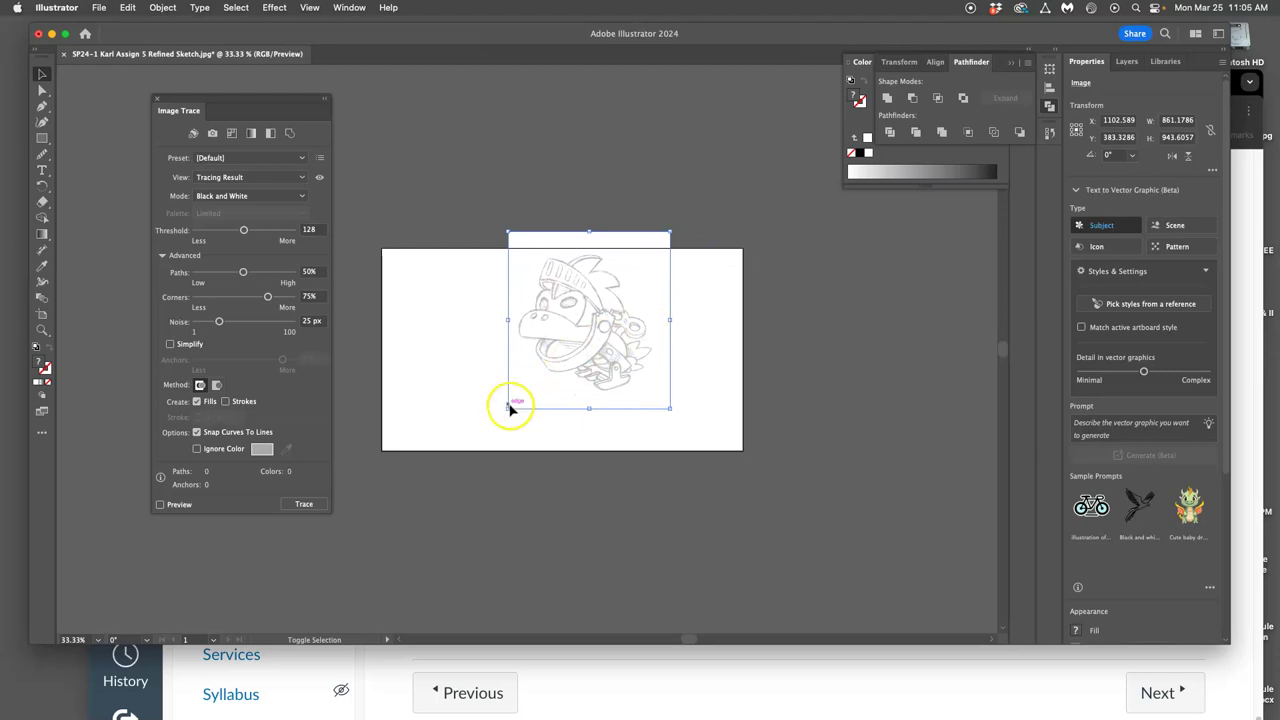
drag(508, 407, 453, 468)
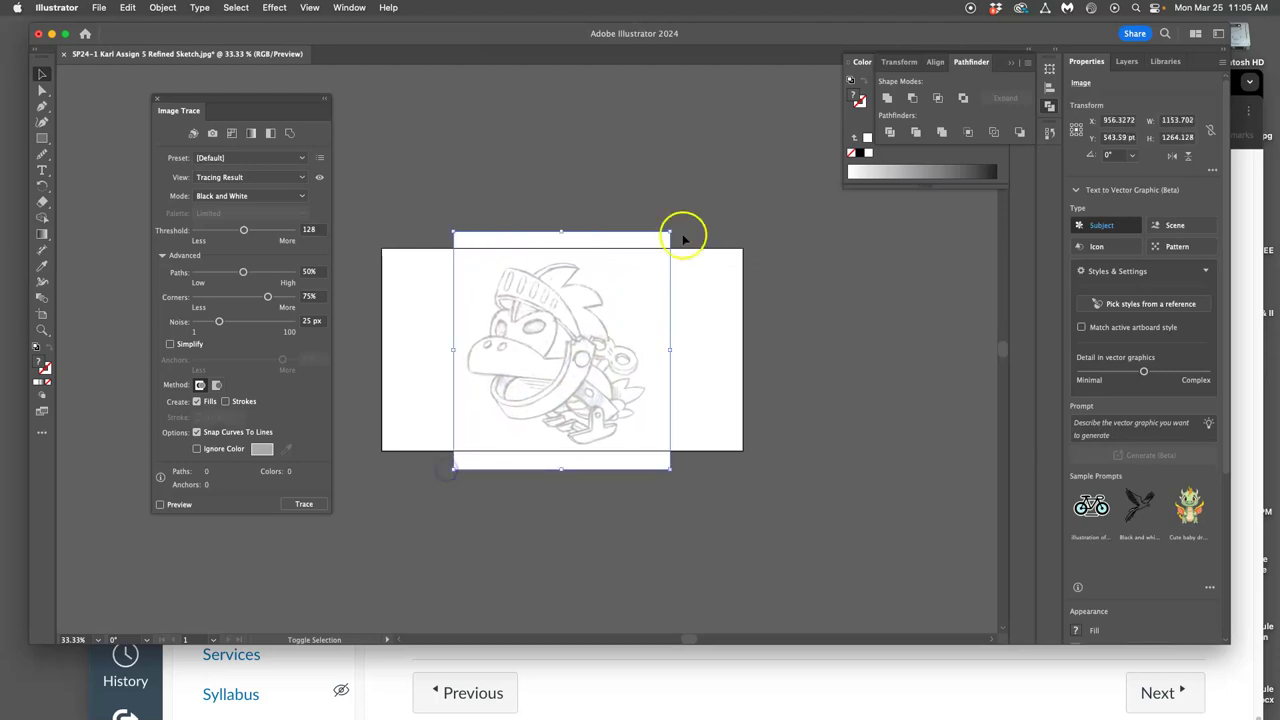
drag(670, 233, 678, 222)
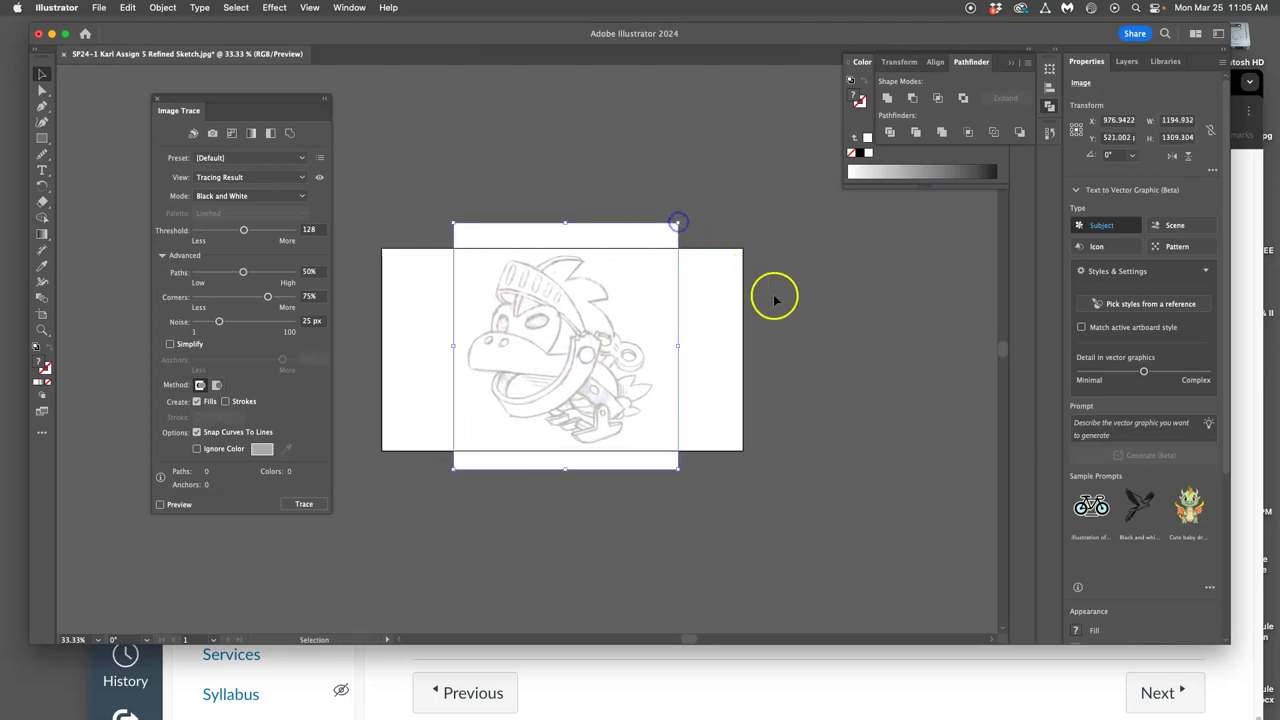
key(ctrl+equal)
key(ctrl+equal)
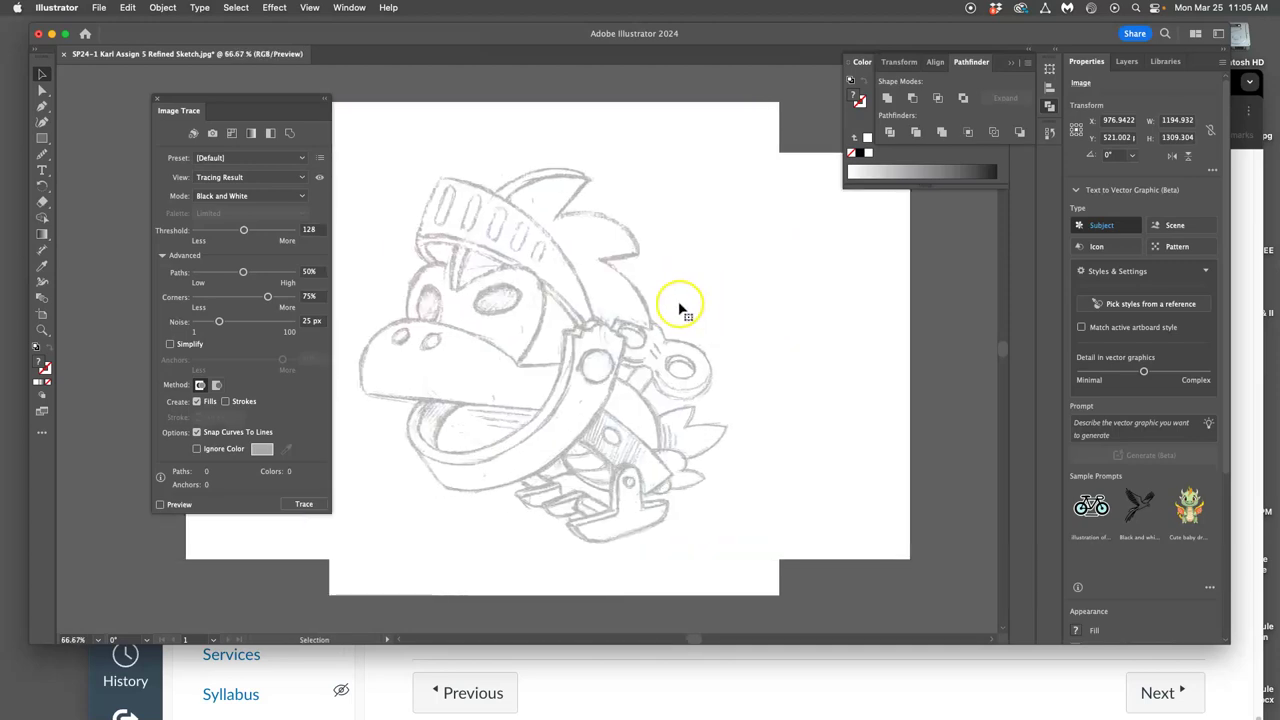
scroll(678, 310, left, 3)
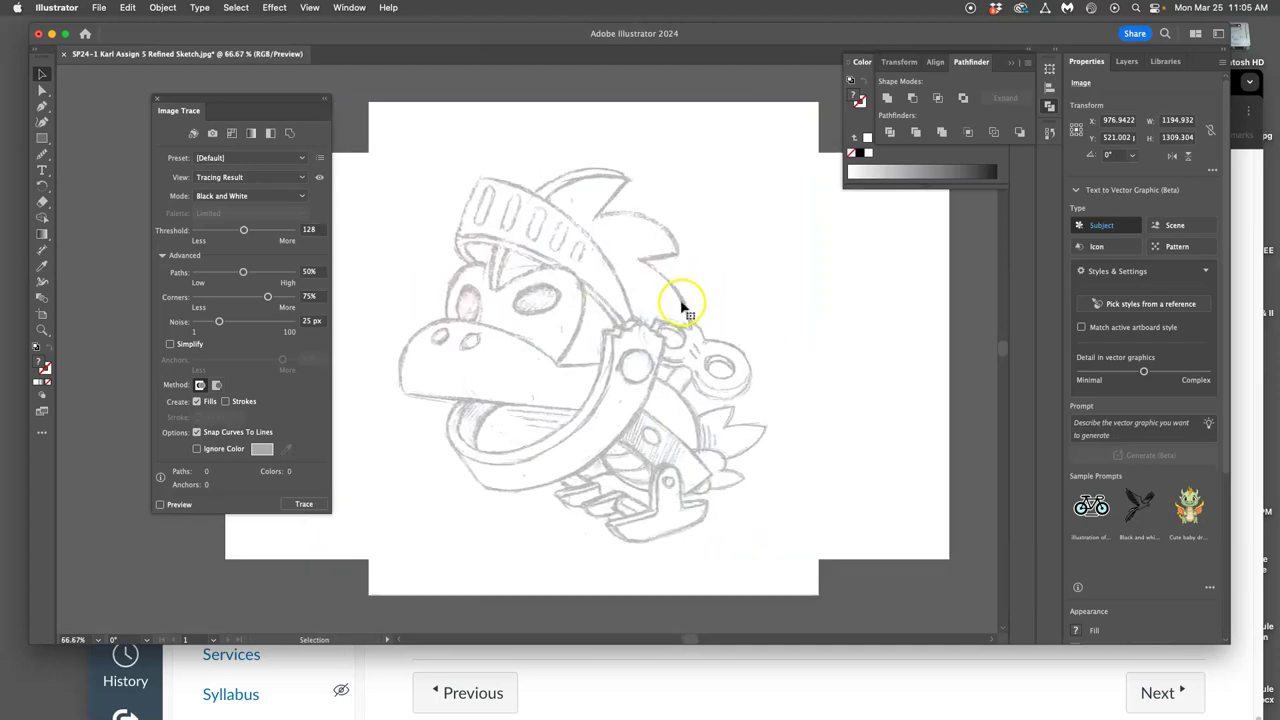
Turn on Dim Images in Layer 1's layer options.
click(1130, 61)
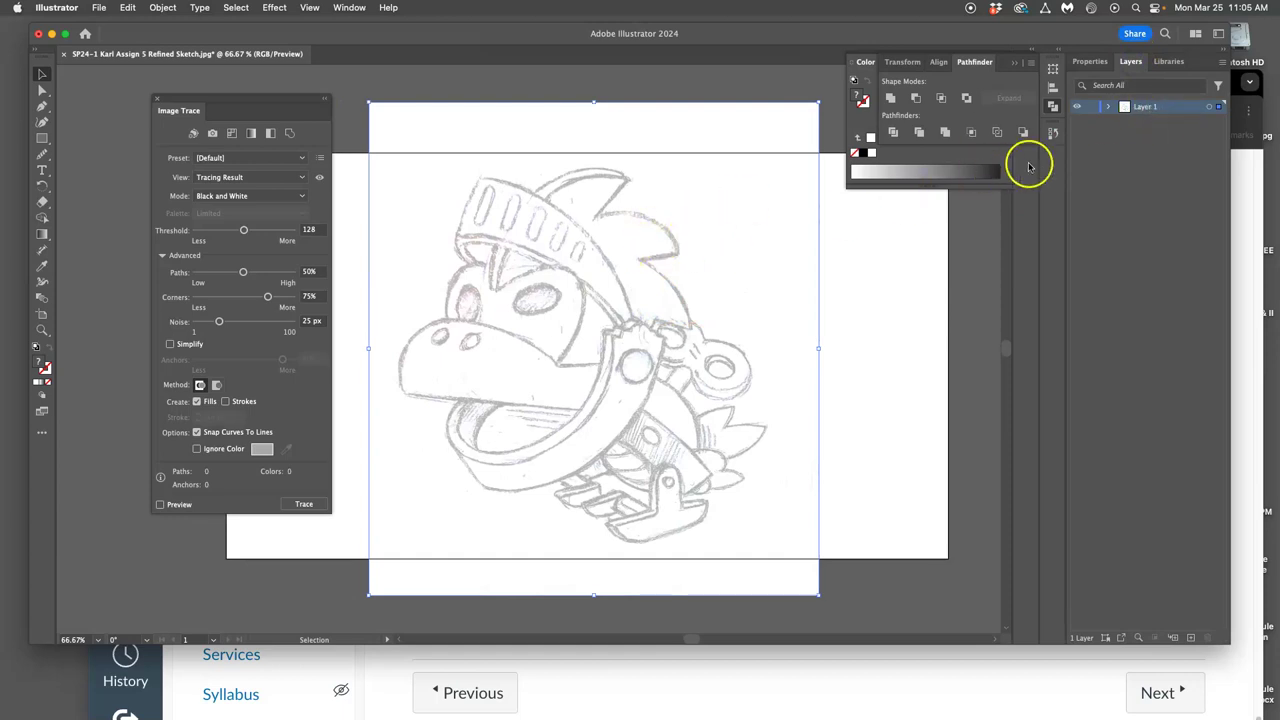
double_click(1176, 112)
click(624, 403)
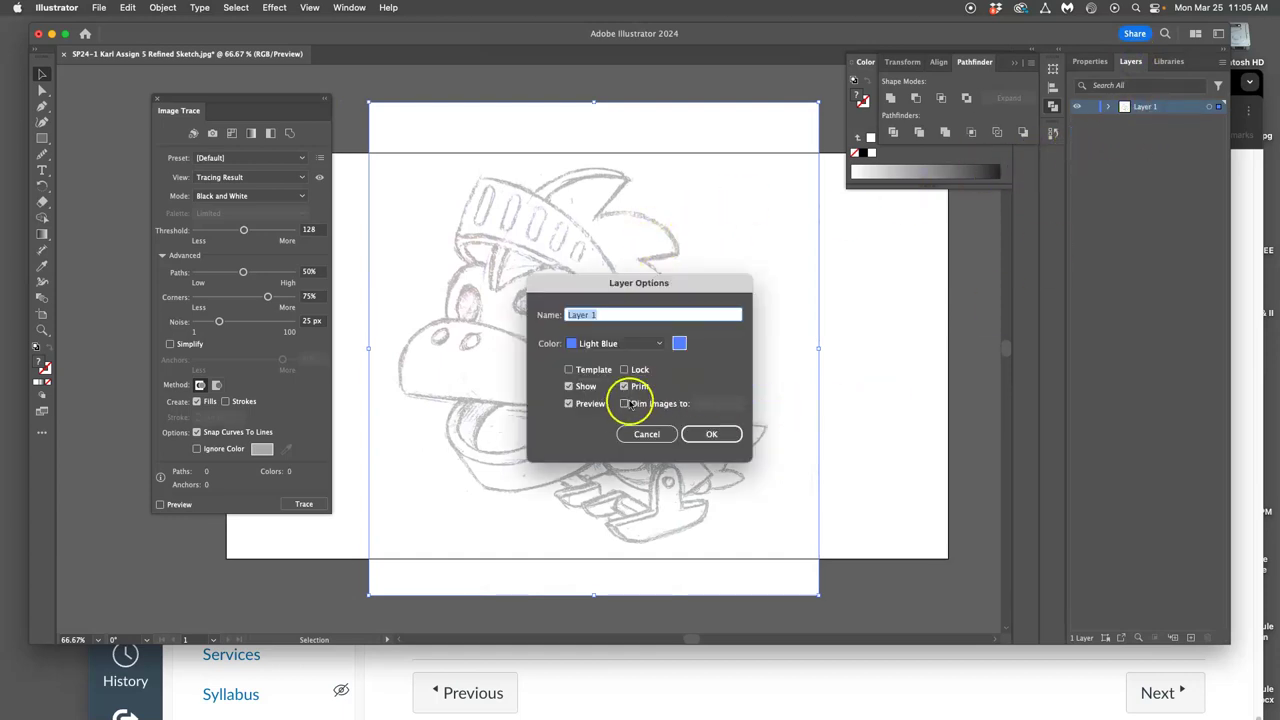
click(699, 434)
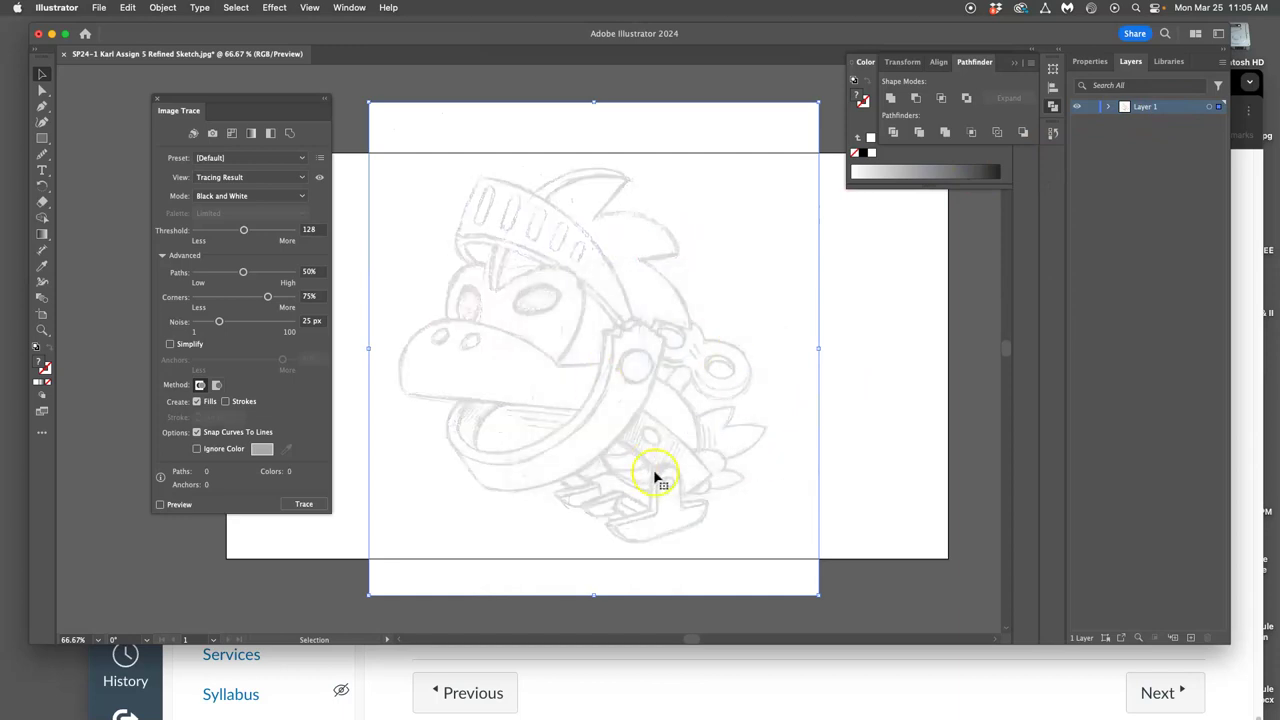
Lock Layer 1 and add an empty Layer 2 above it, checking the sketch's visibility.
click(1093, 107)
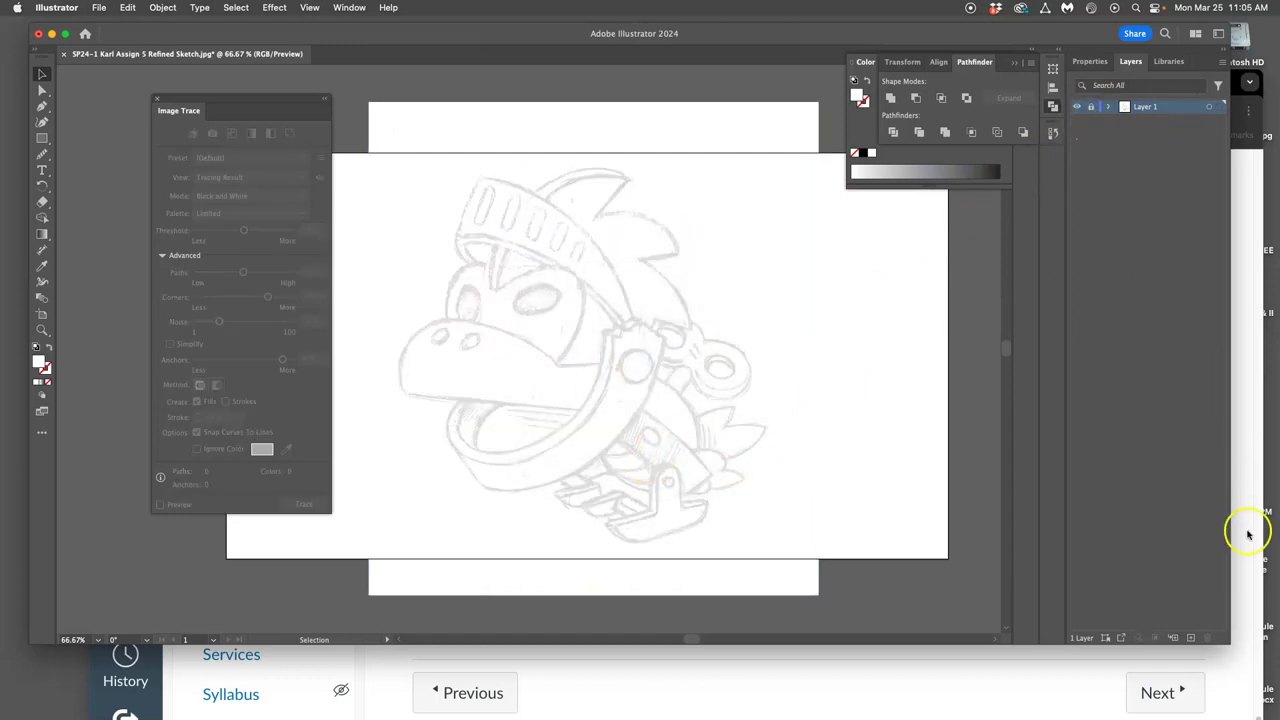
click(1190, 637)
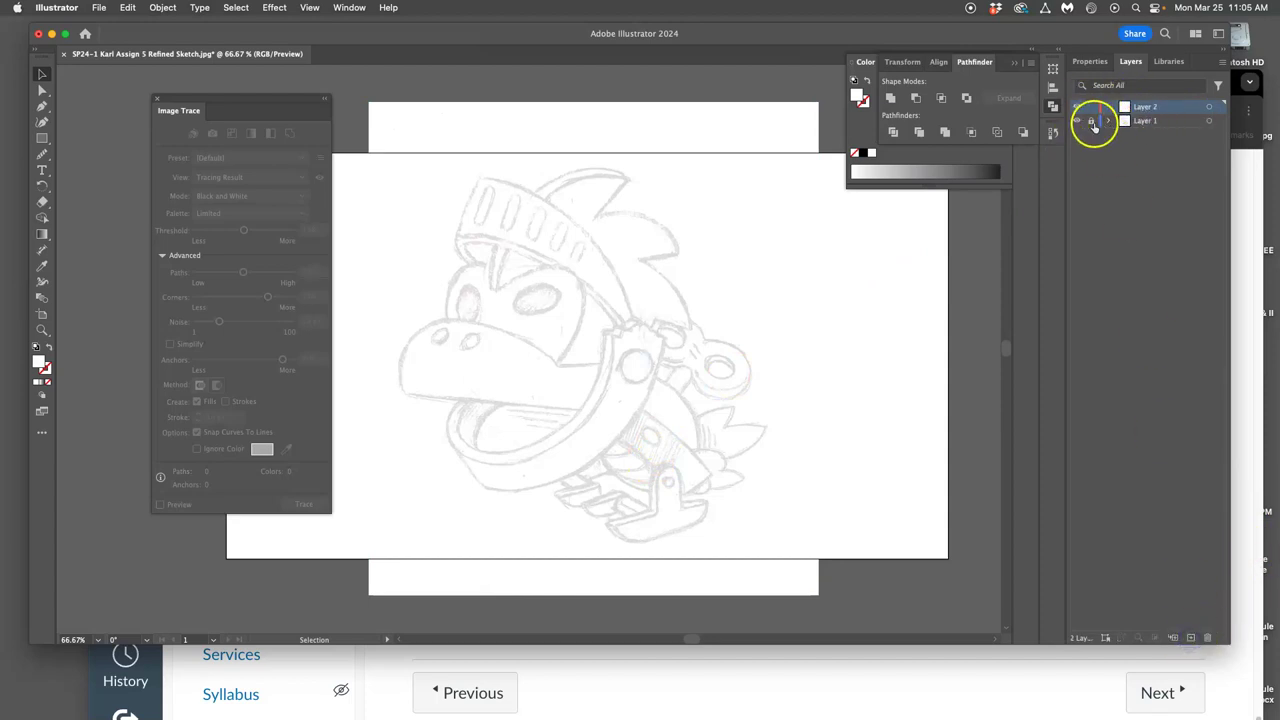
click(1077, 121)
click(1077, 121)
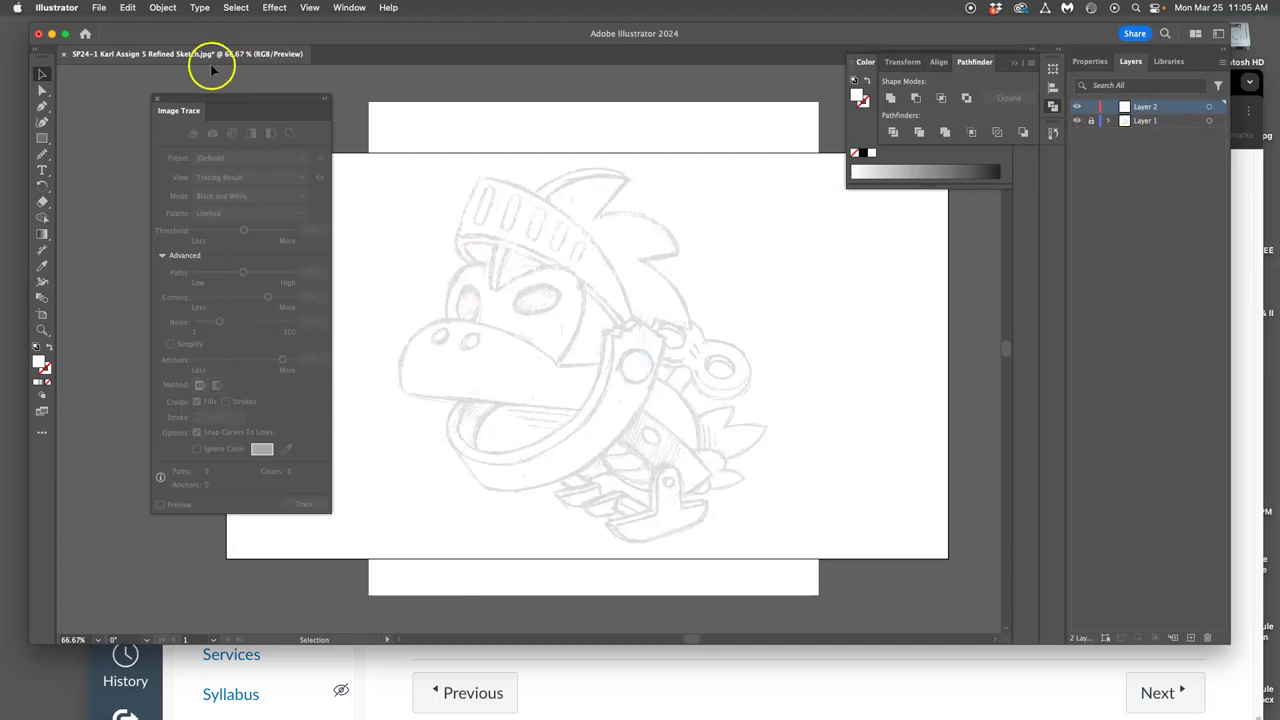
Close the Image Trace panel and set a solid black 000000 fill with no stroke.
drag(200, 99, 126, 98)
click(105, 98)
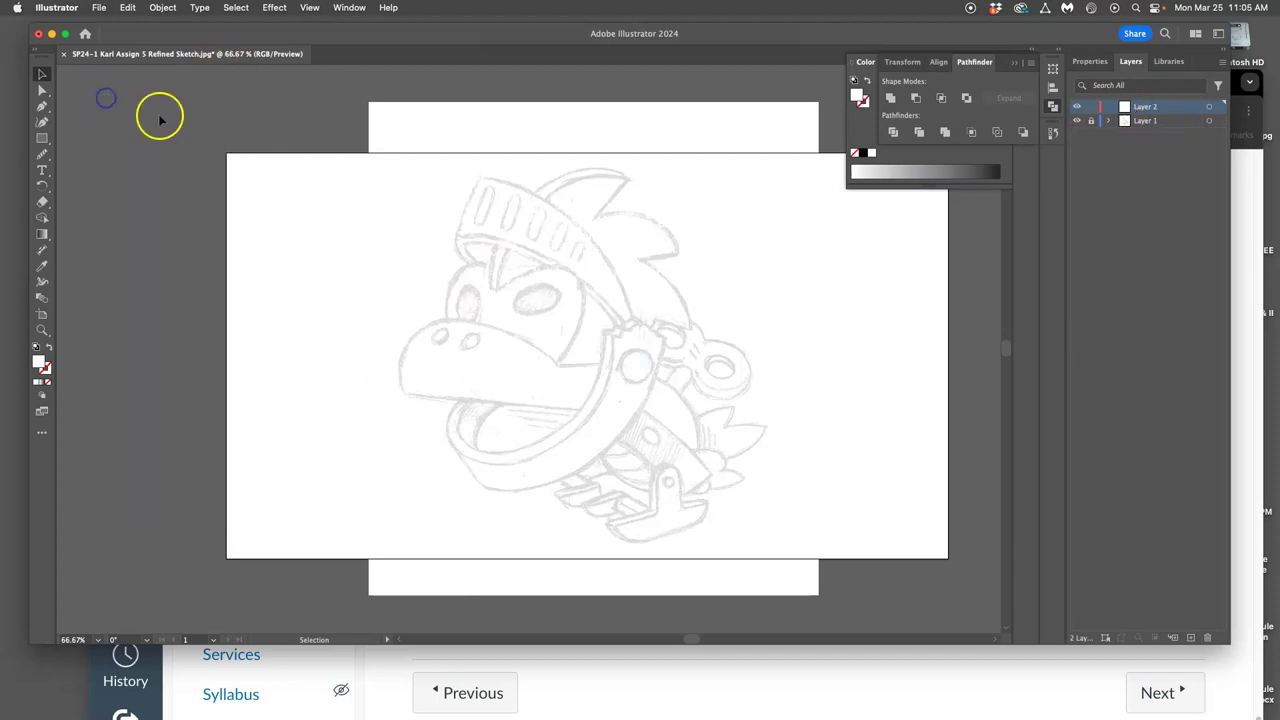
click(38, 362)
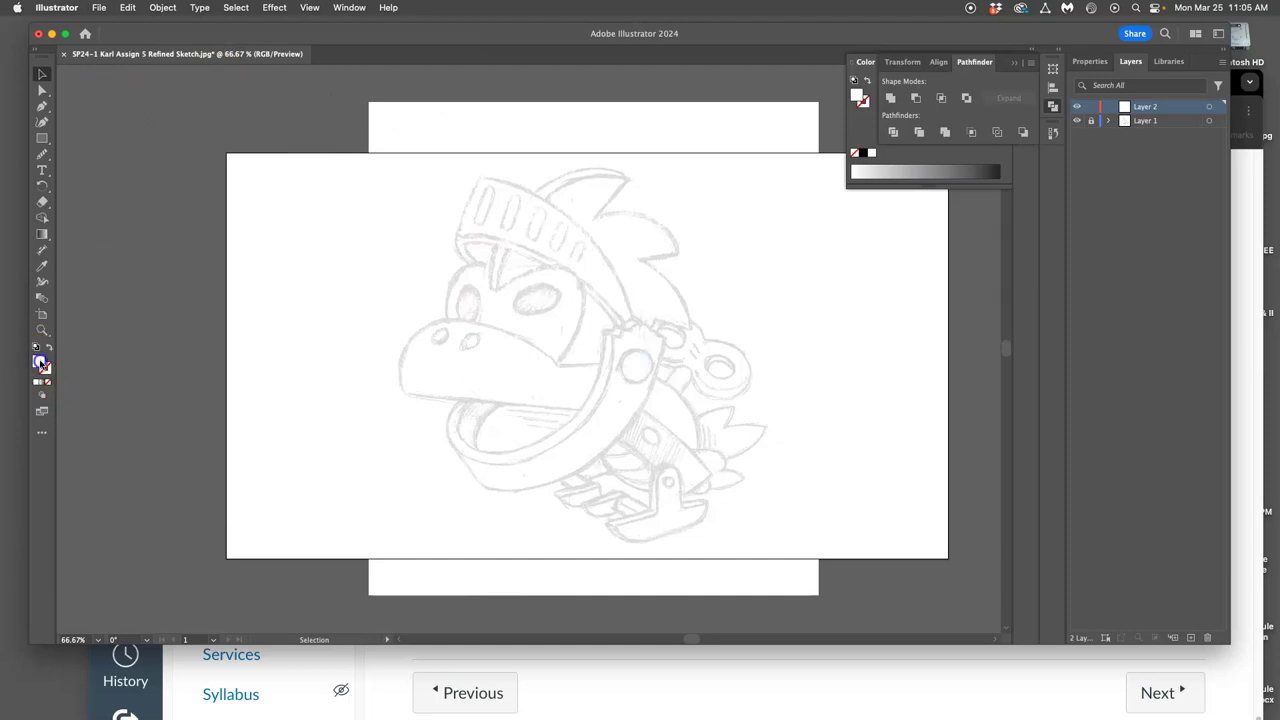
double_click(40, 363)
text(000000)
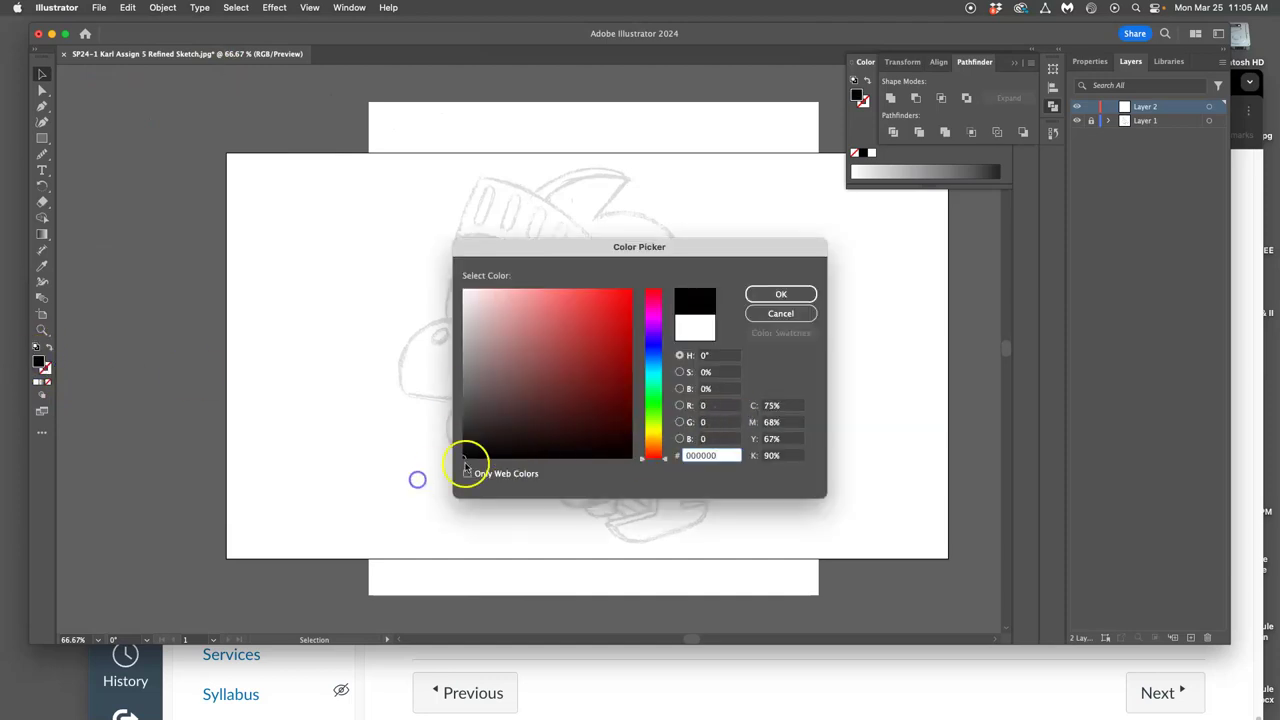
click(783, 294)
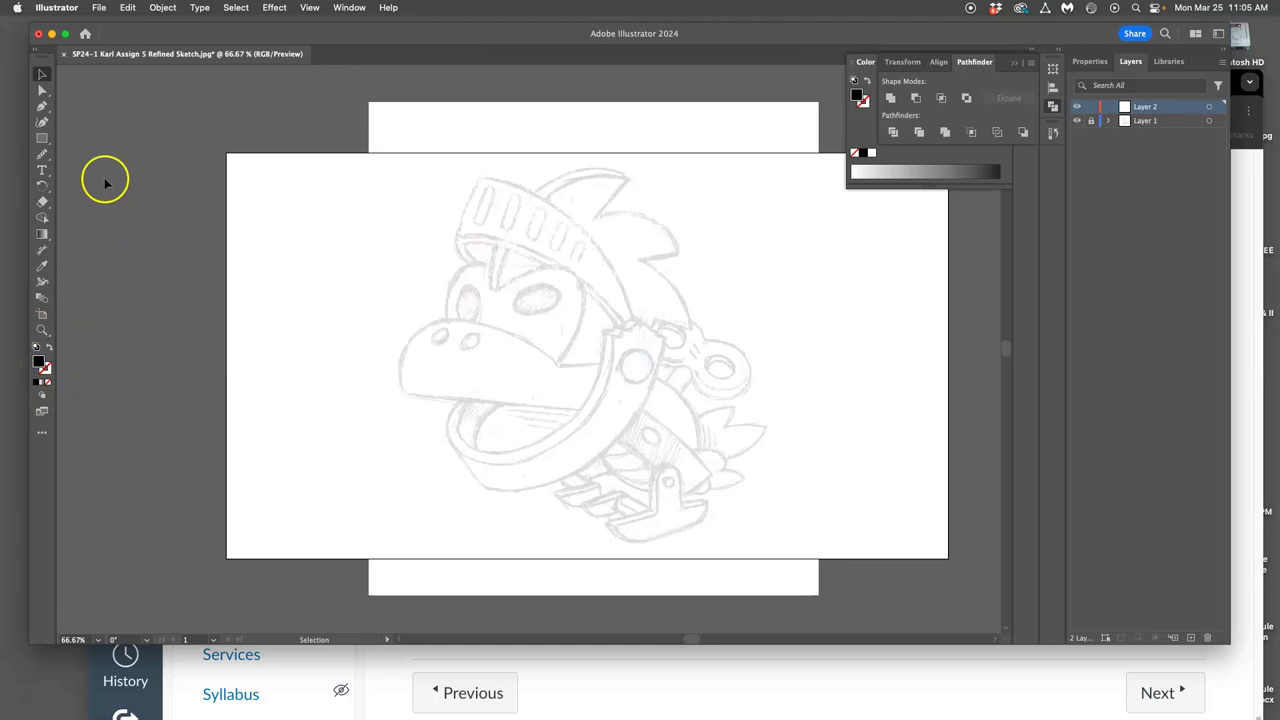
click(44, 155)
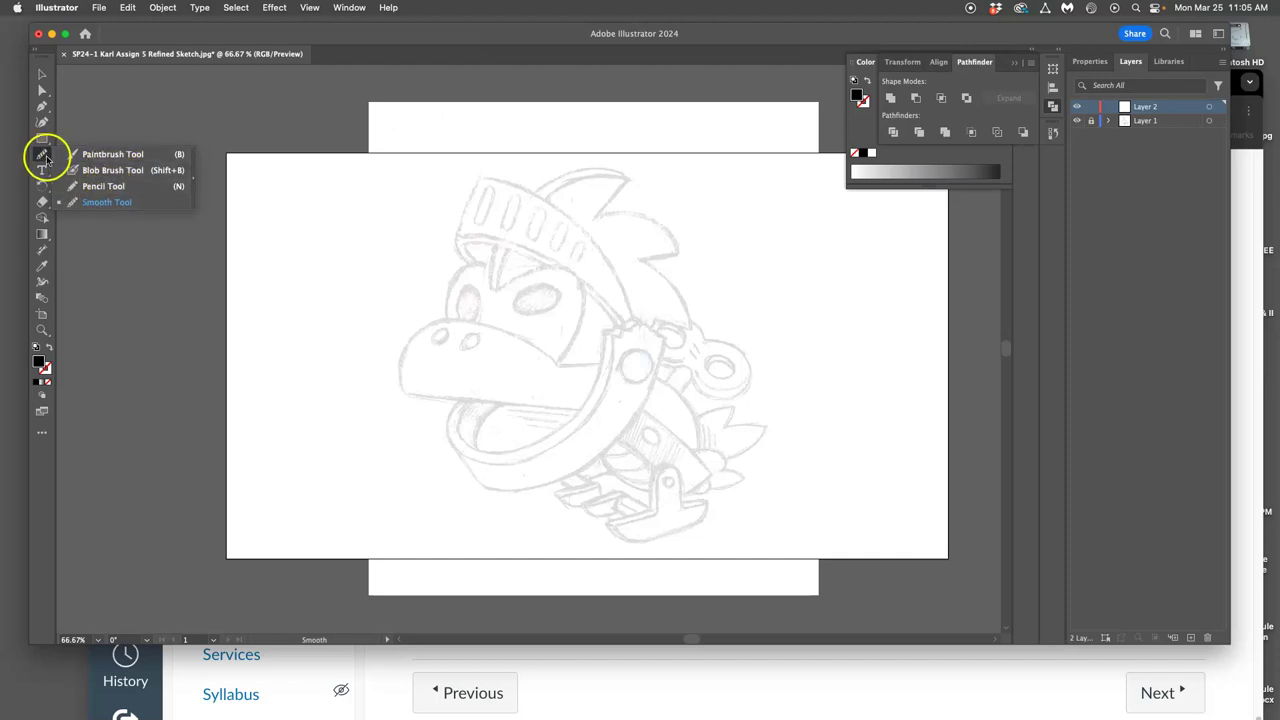
Choose the Blob Brush Tool (Shift+B) from the brush tools flyout.
click(106, 172)
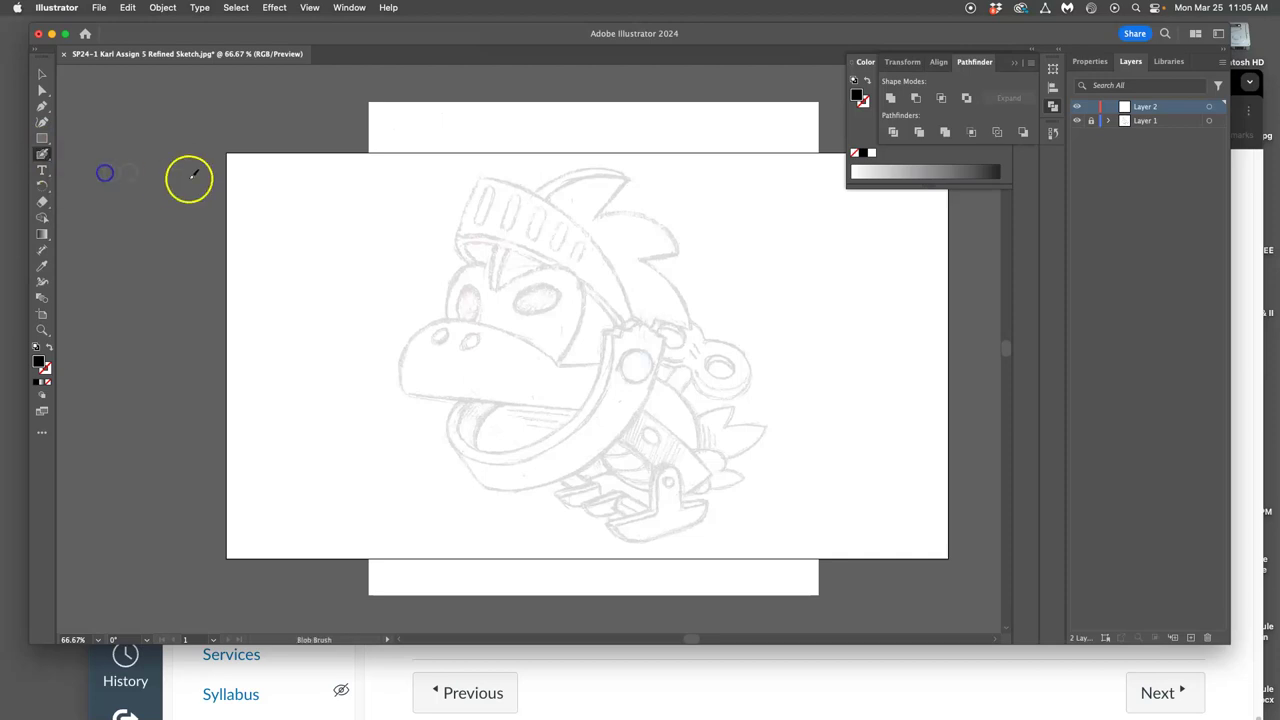
click(42, 154)
click(95, 156)
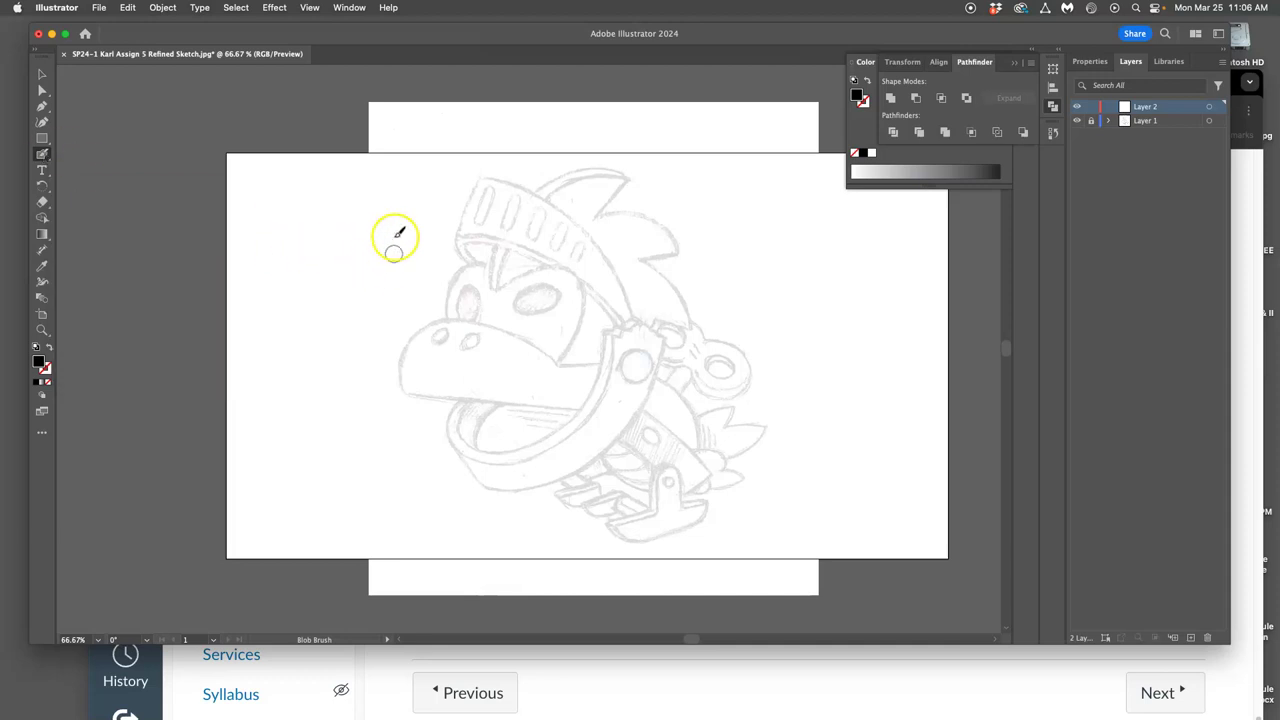
Set Blob Brush fidelity fully to Smooth, keeping the 45 pt size on Pressure.
double_click(43, 155)
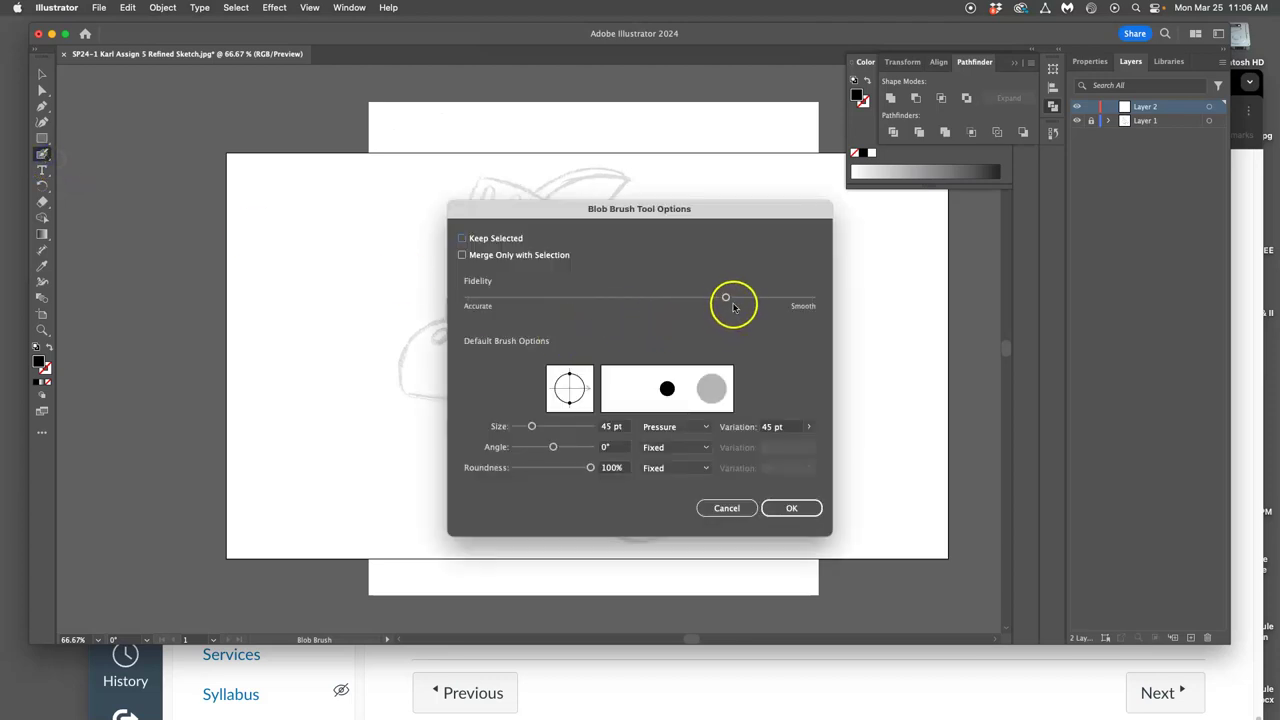
drag(605, 292, 637, 305)
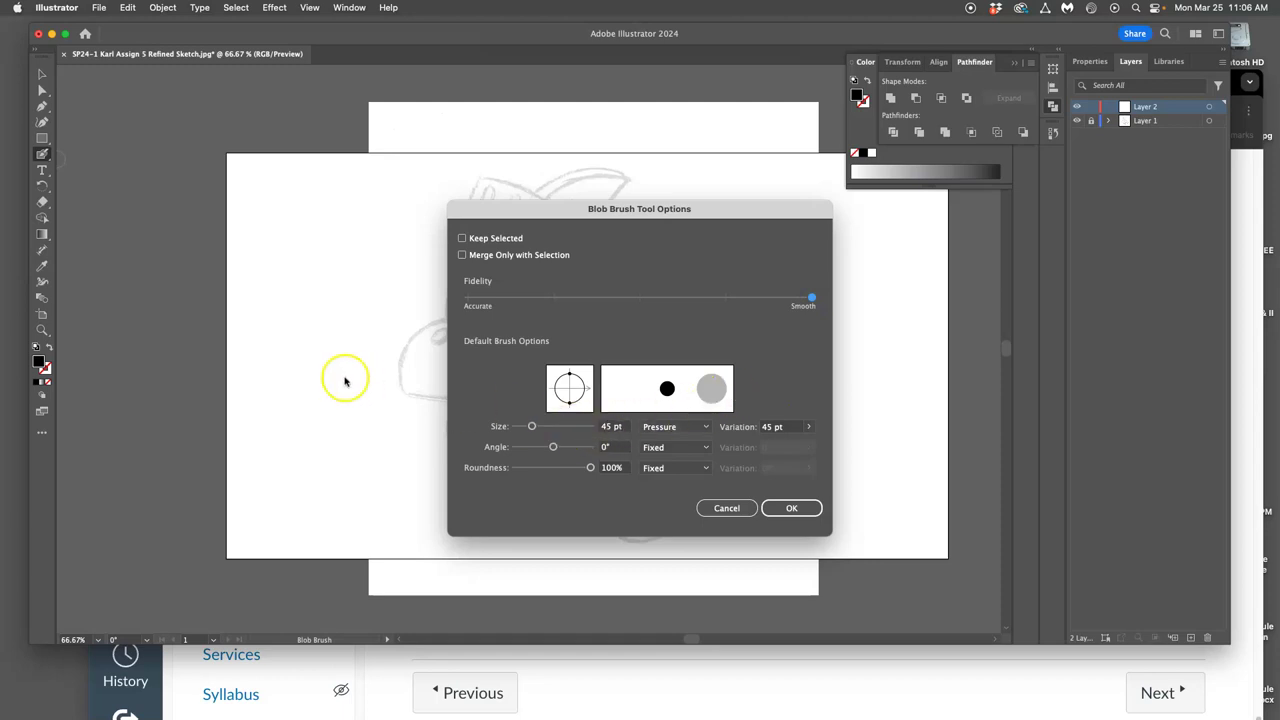
click(668, 428)
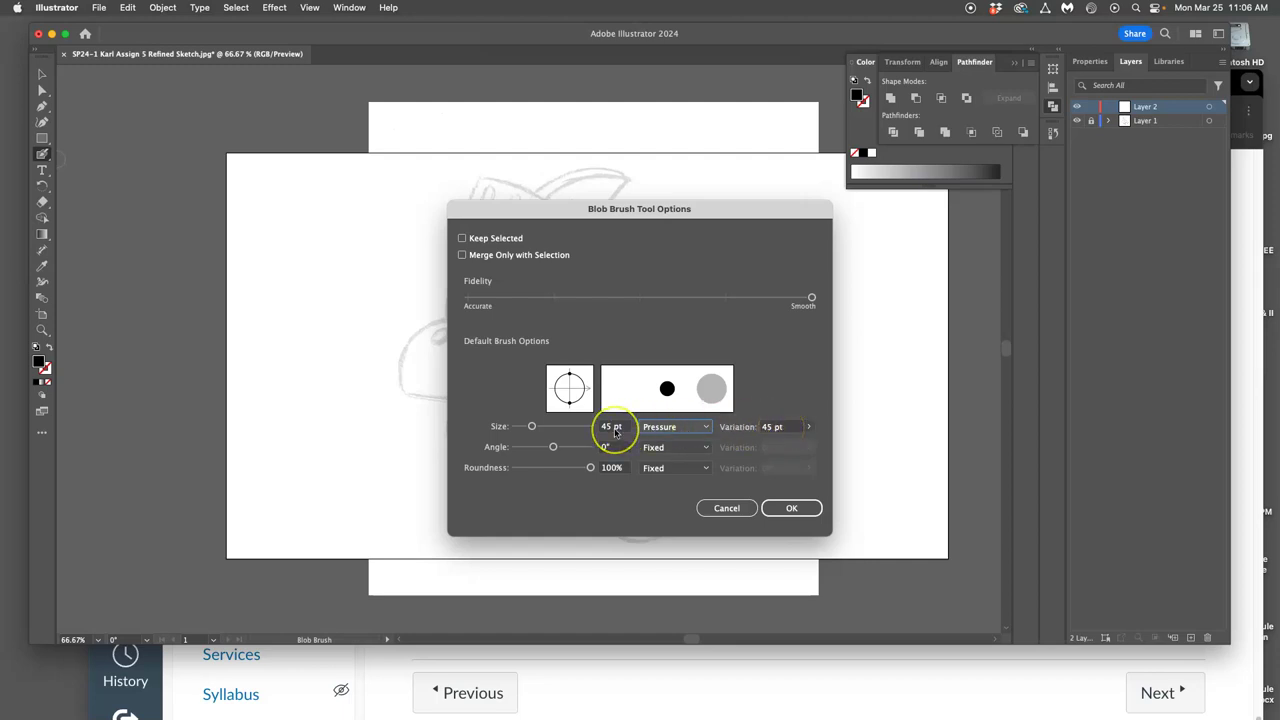
click(791, 508)
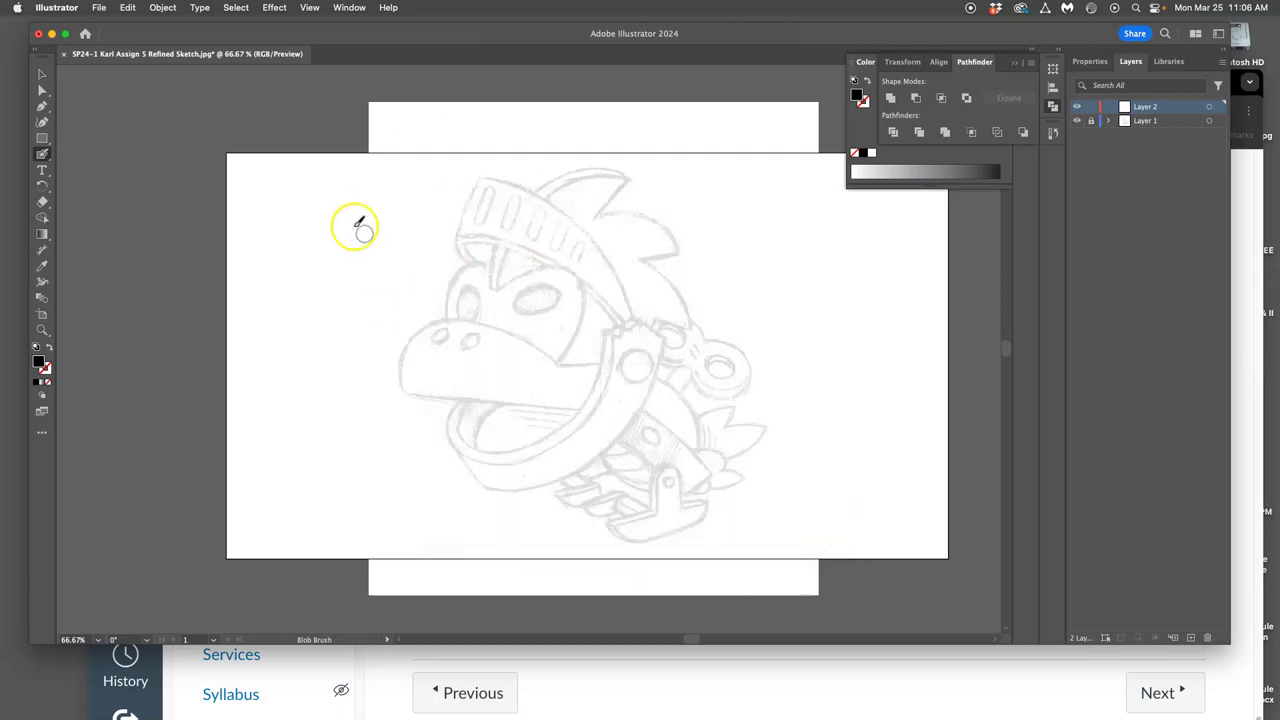
drag(361, 182, 354, 219)
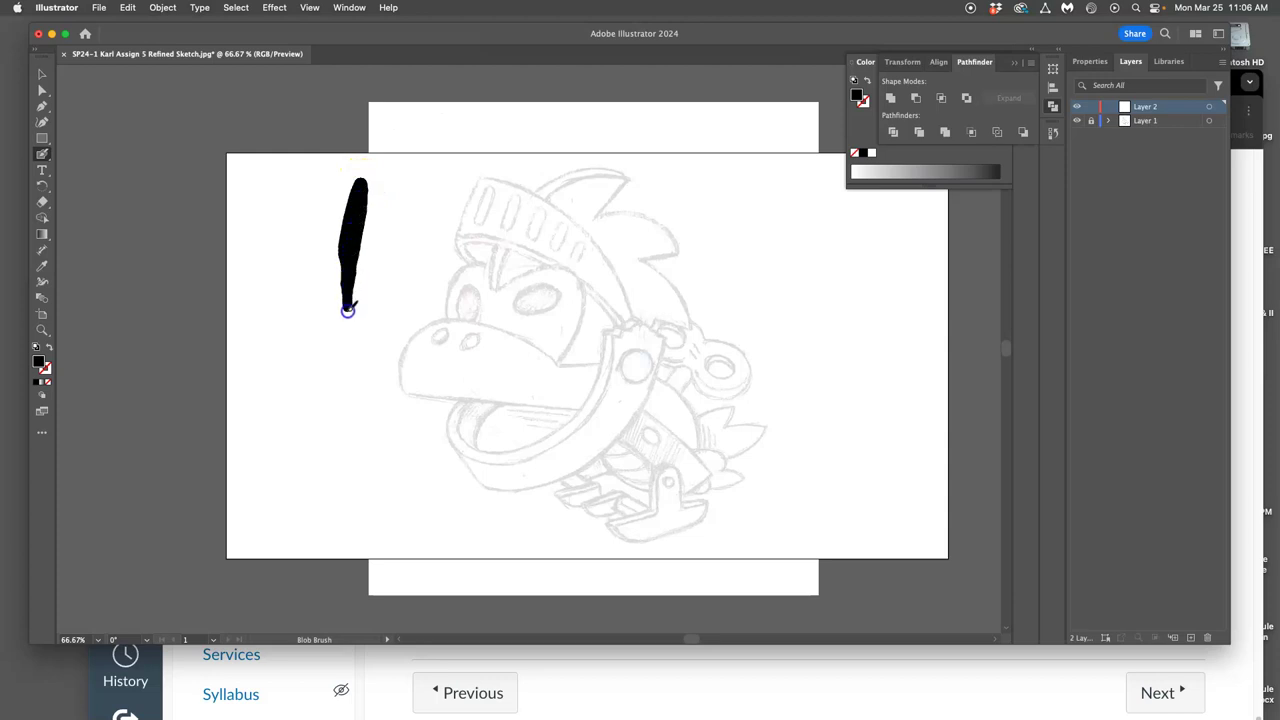
drag(368, 432, 386, 470)
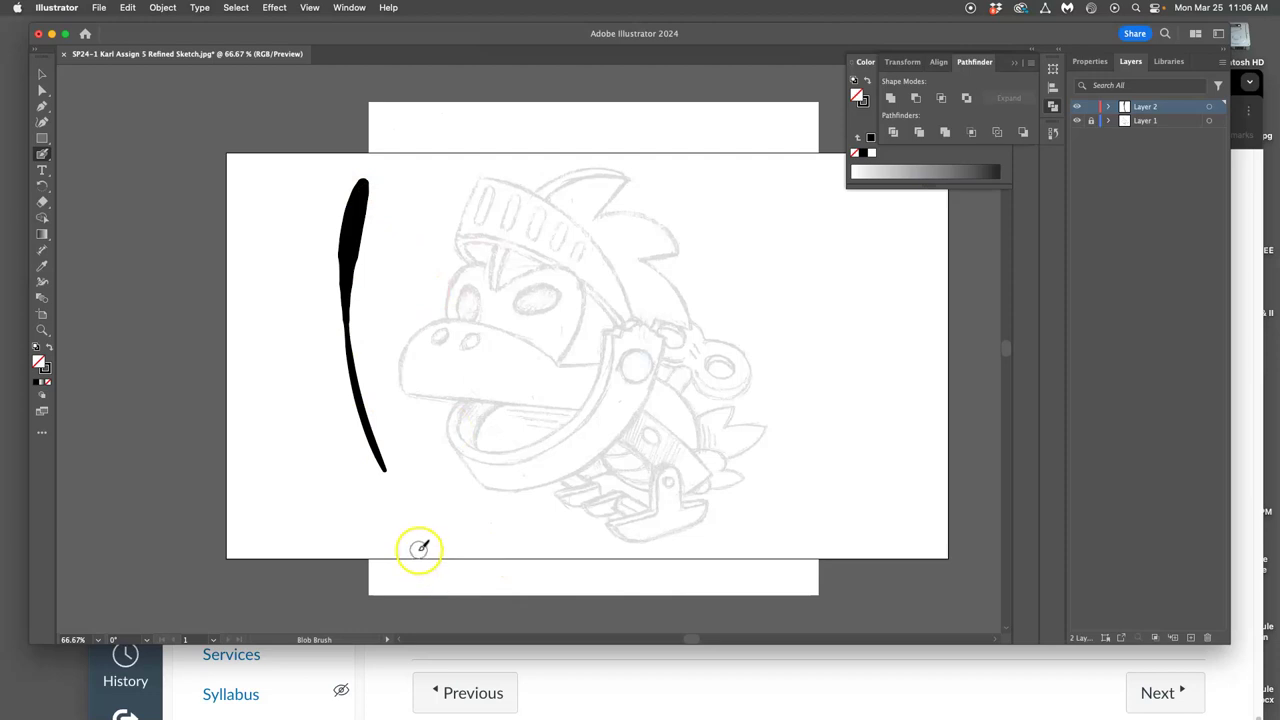
mouse_move(841, 246)
mouse_down()
mouse_move(916, 292)
mouse_move(866, 238)
mouse_move(836, 242)
mouse_up()
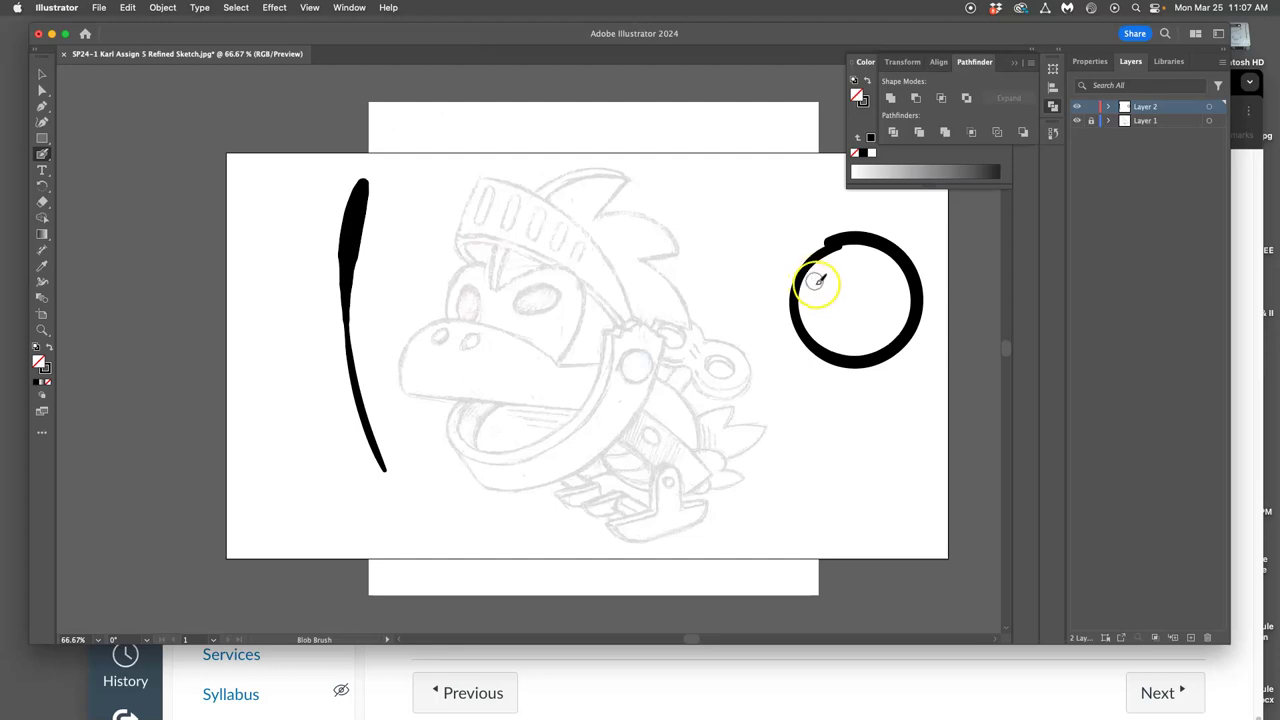
mouse_move(845, 430)
mouse_down()
mouse_move(922, 458)
mouse_move(838, 432)
mouse_up()
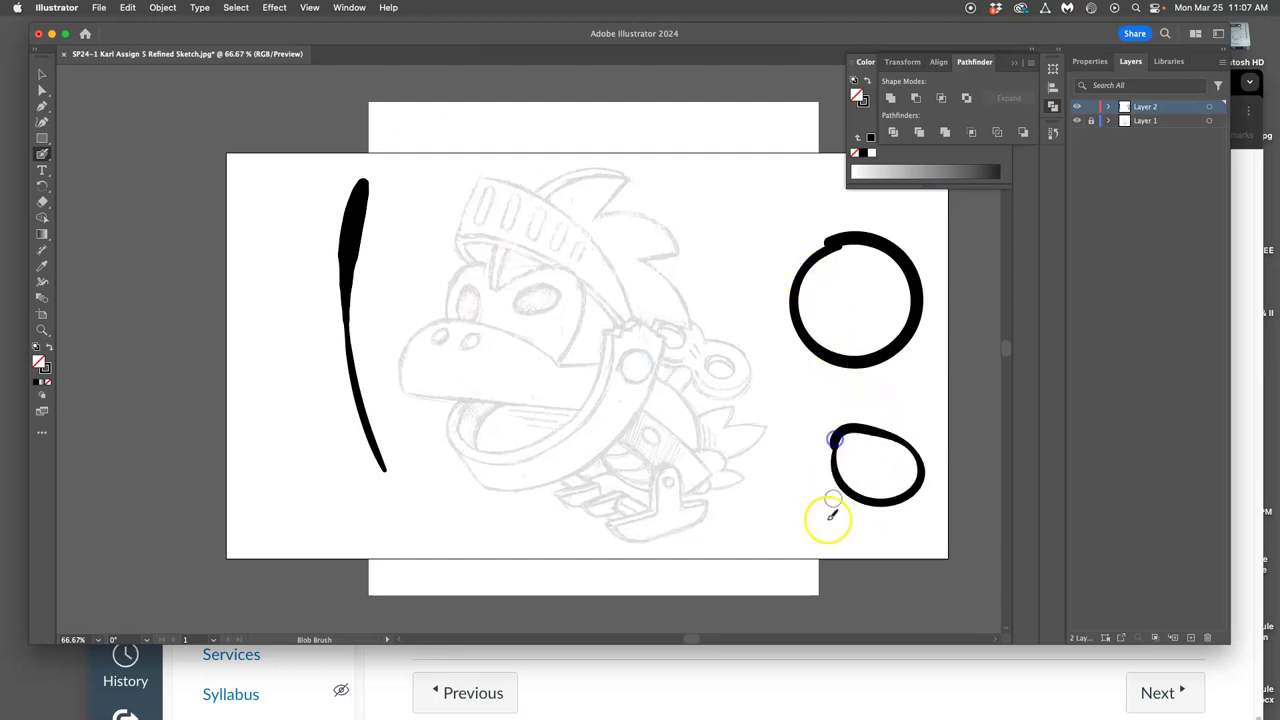
key(super+z)
key(super+z)
key(super+z)
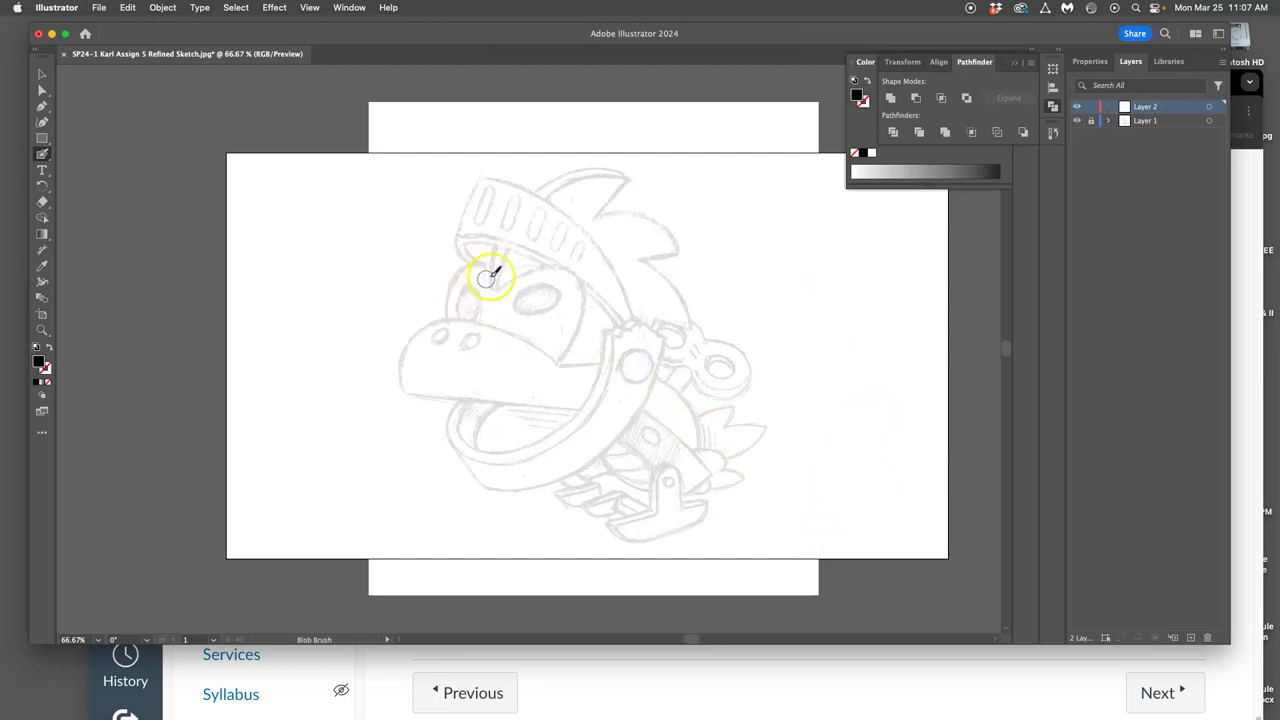
Zoom in to 150% and reduce the Blob Brush size from 45 pt to 29 pt.
scroll(491, 286, up, 1)
scroll(493, 270, up, 1)
scroll(530, 275, up, 3)
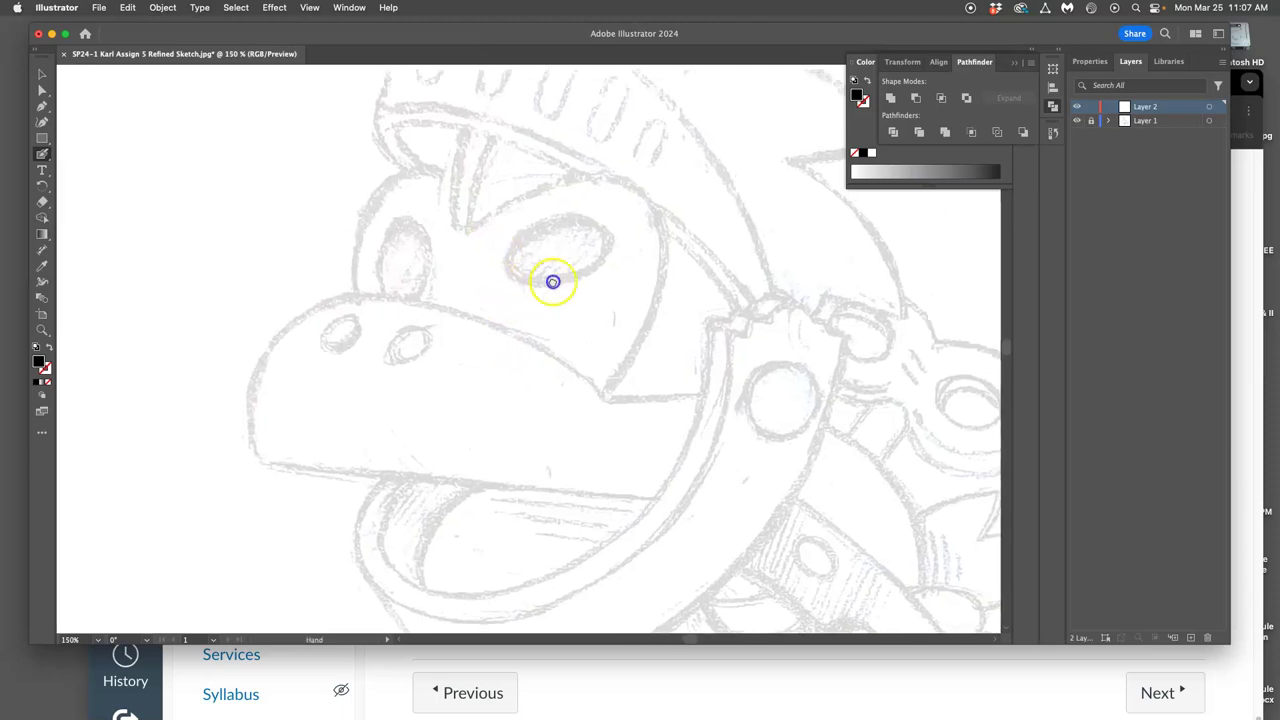
scroll(620, 325, left, 5)
double_click(42, 155)
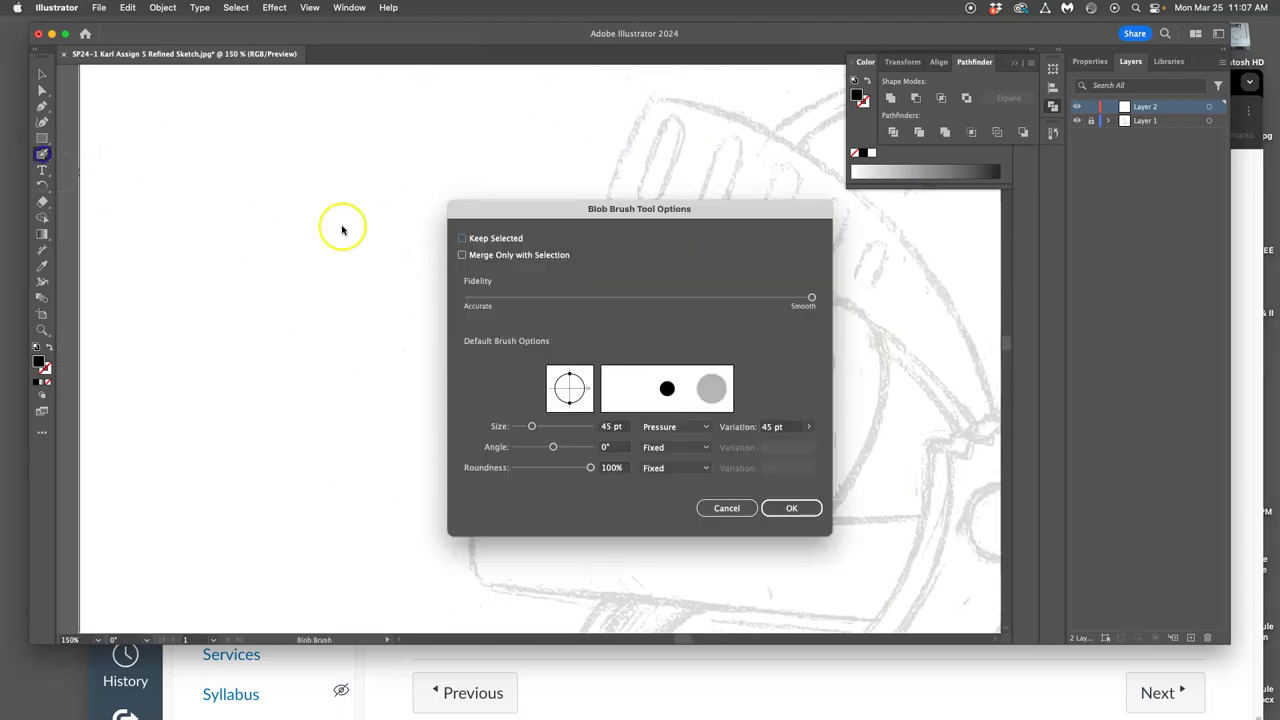
drag(525, 426, 528, 426)
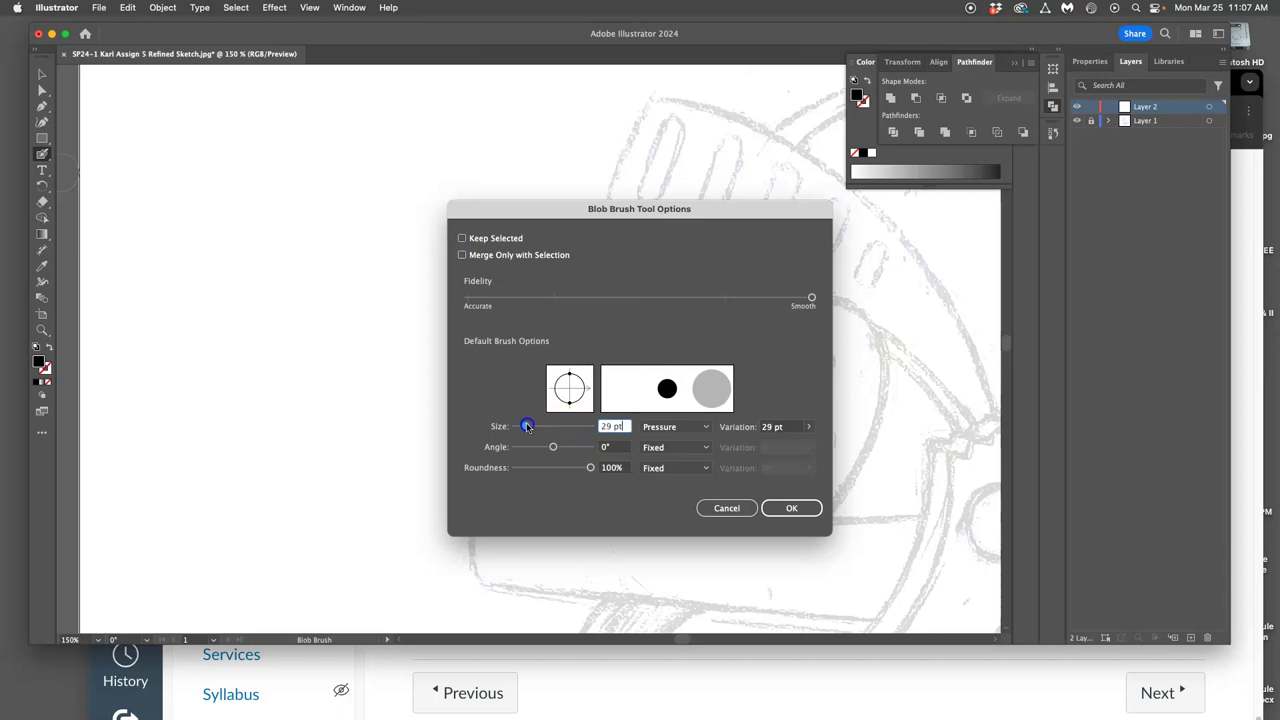
click(780, 508)
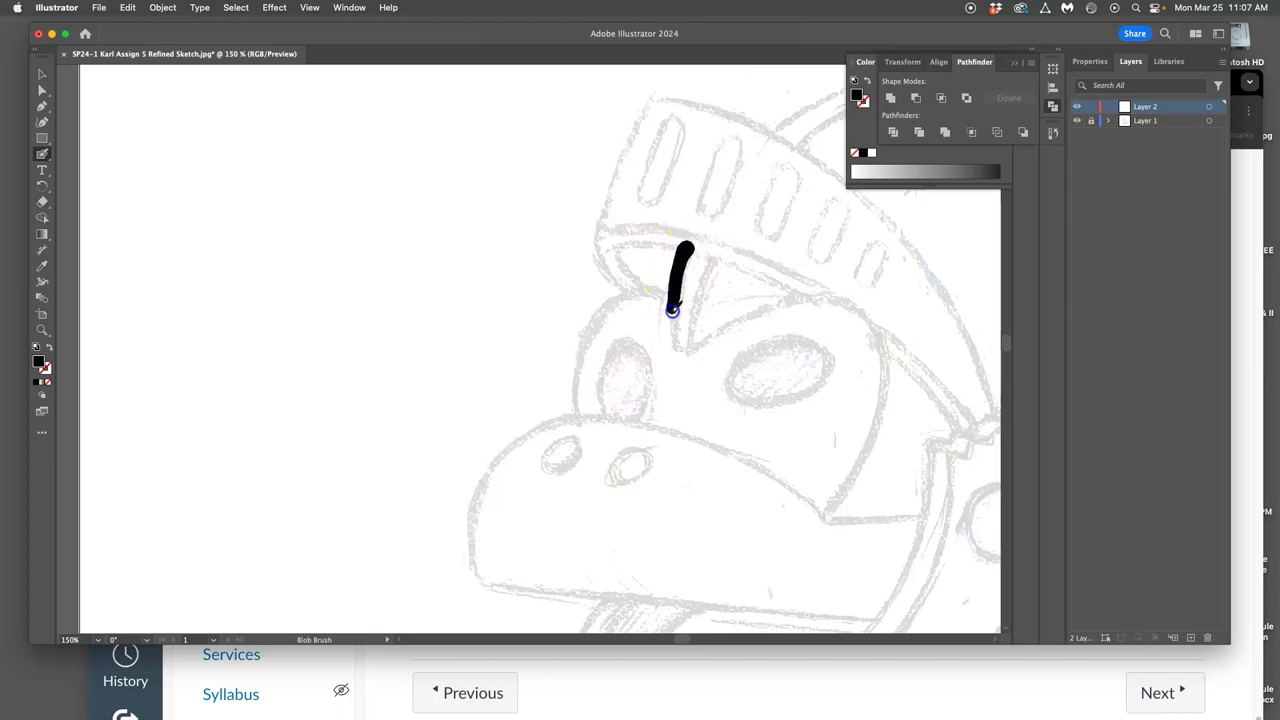
Ink the two visor slot lines, their joint, and the face arc left of the eye.
drag(671, 344, 670, 352)
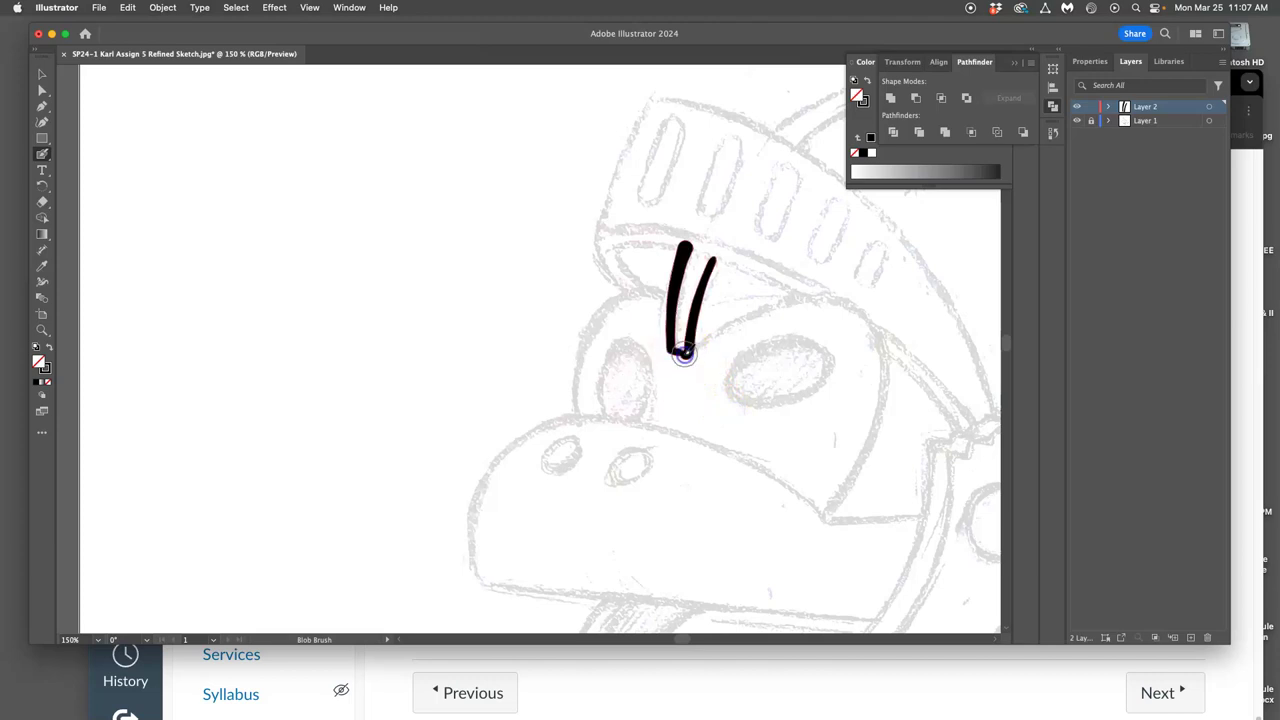
click(673, 349)
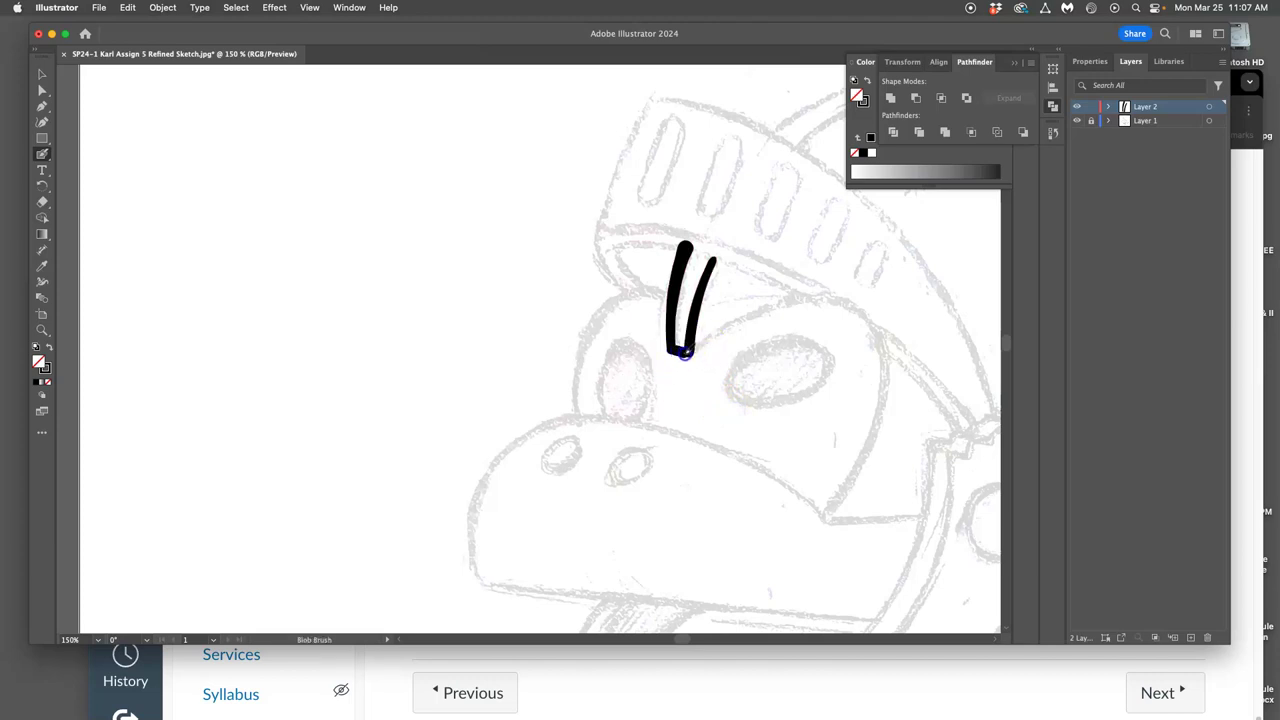
drag(686, 337, 708, 262)
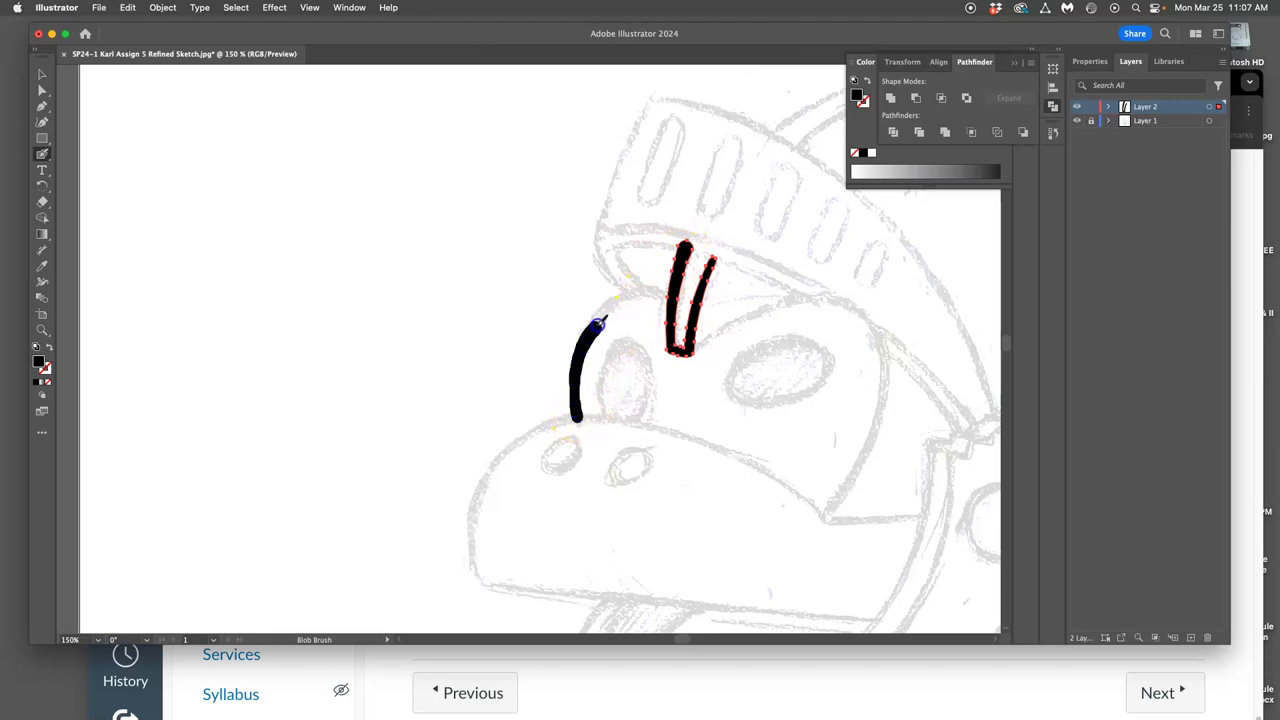
drag(660, 296, 662, 297)
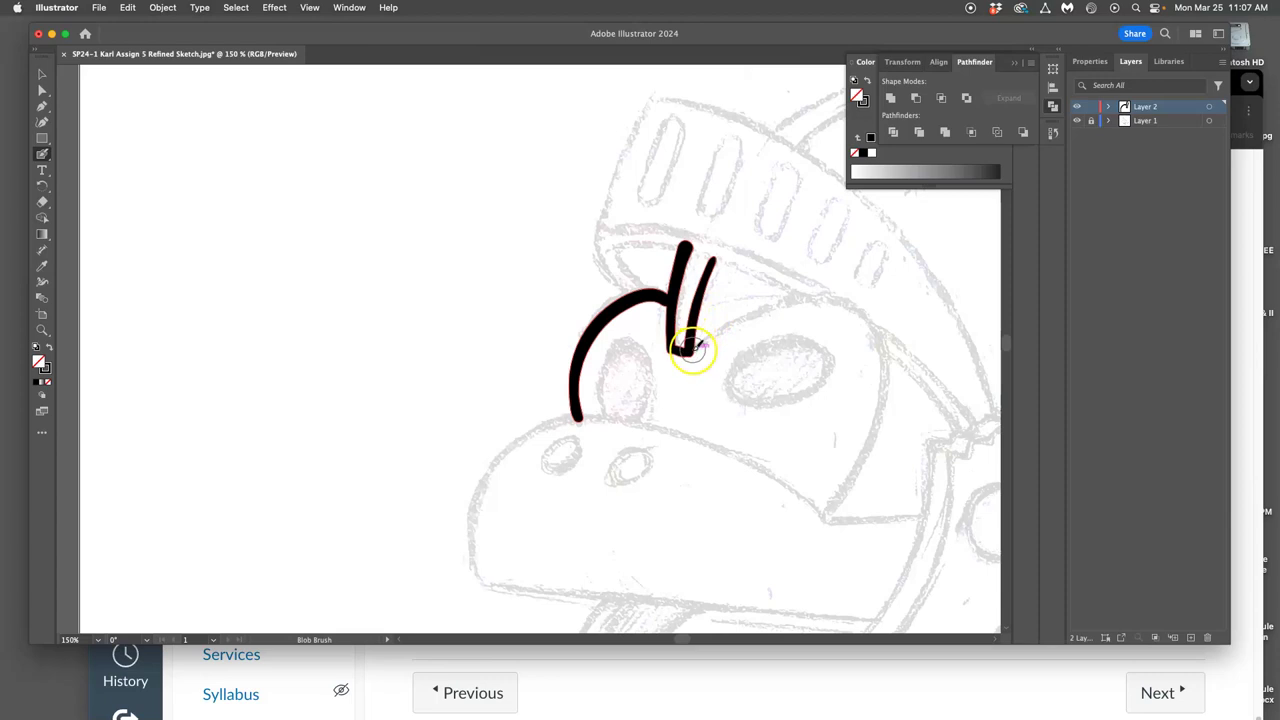
drag(692, 351, 699, 342)
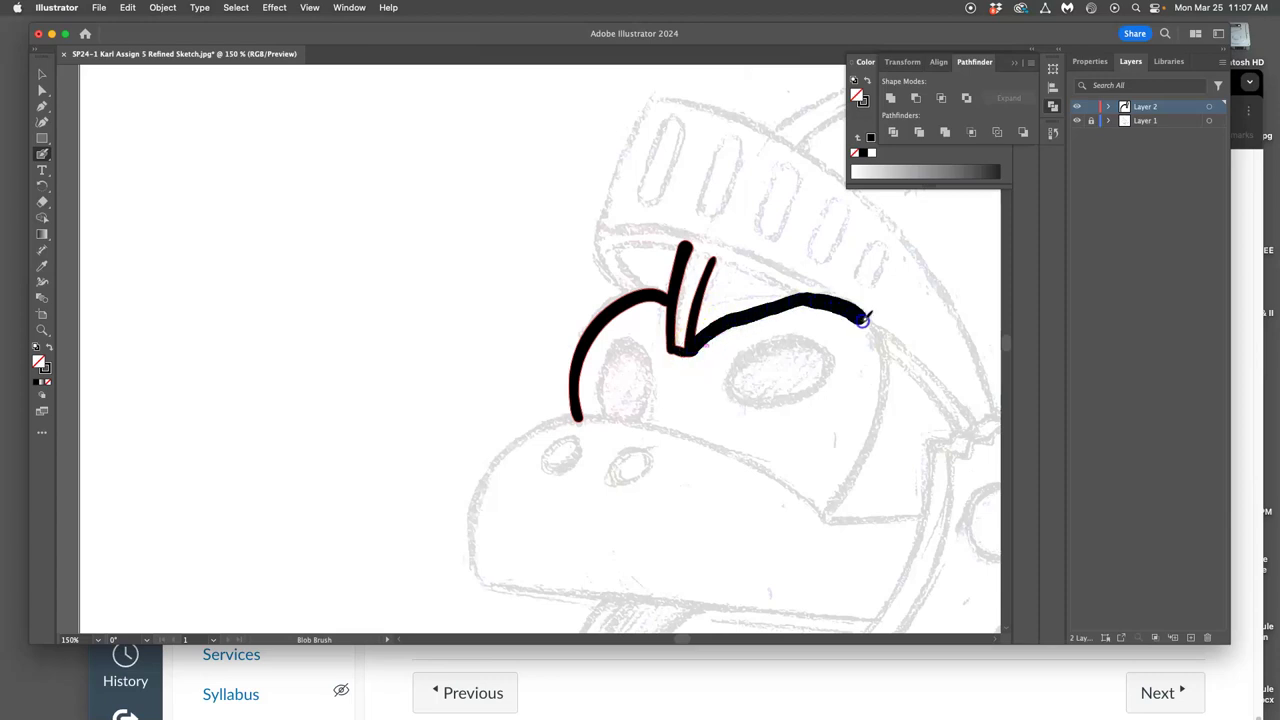
Ink the curve over the eye toward the cheek and the eye's oval outline.
mouse_move(881, 362)
mouse_down()
mouse_move(858, 472)
mouse_move(829, 516)
mouse_up()
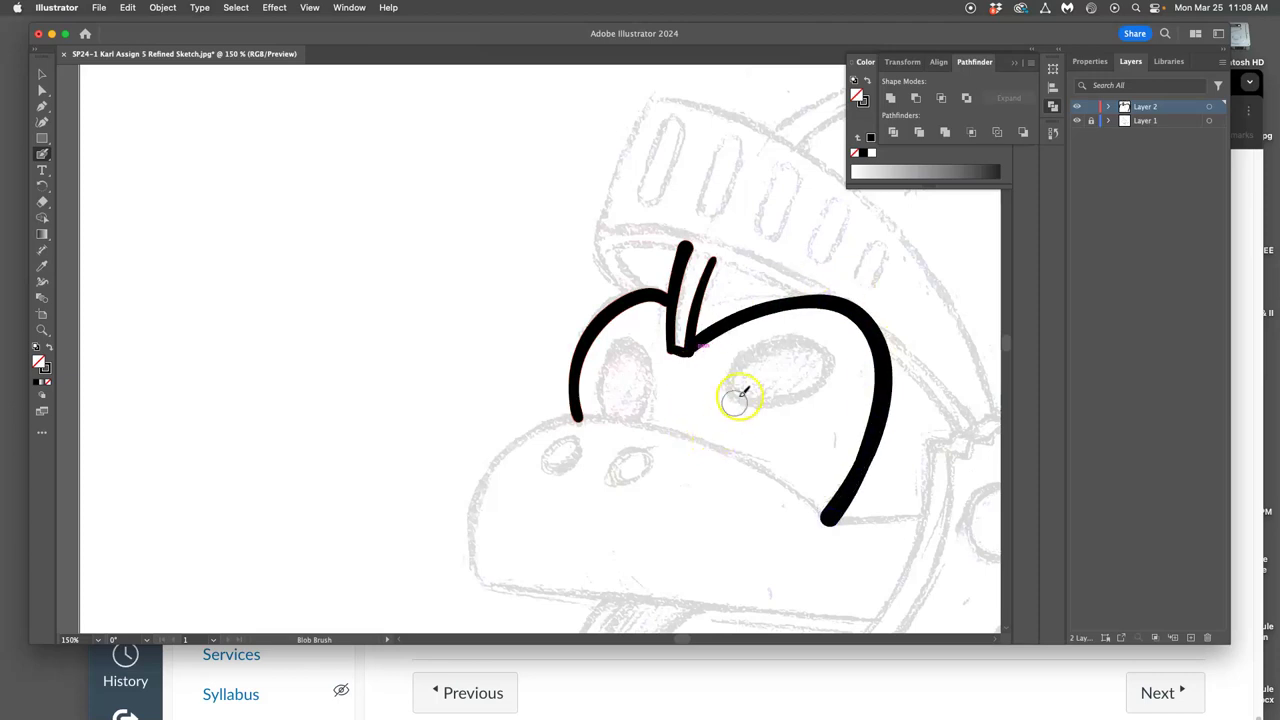
drag(822, 340, 795, 339)
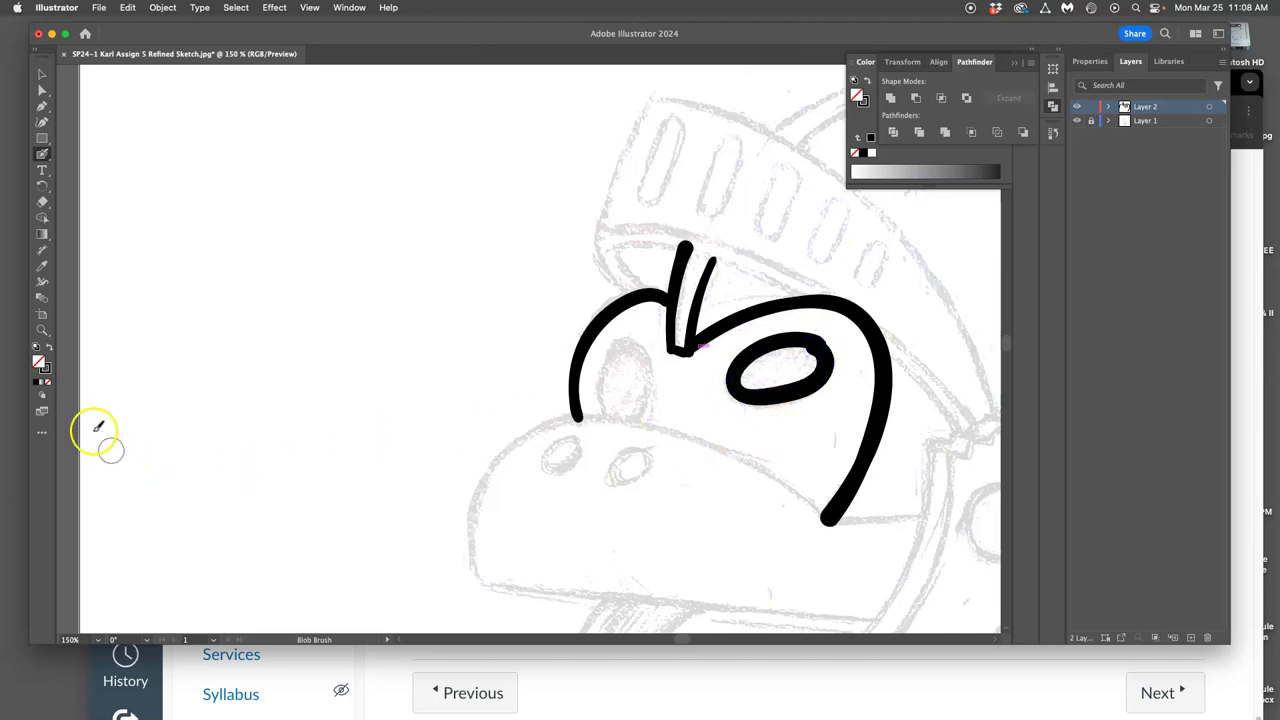
mouse_move(42, 328)
mouse_down()
mouse_move(92, 347)
mouse_move(95, 362)
mouse_up()
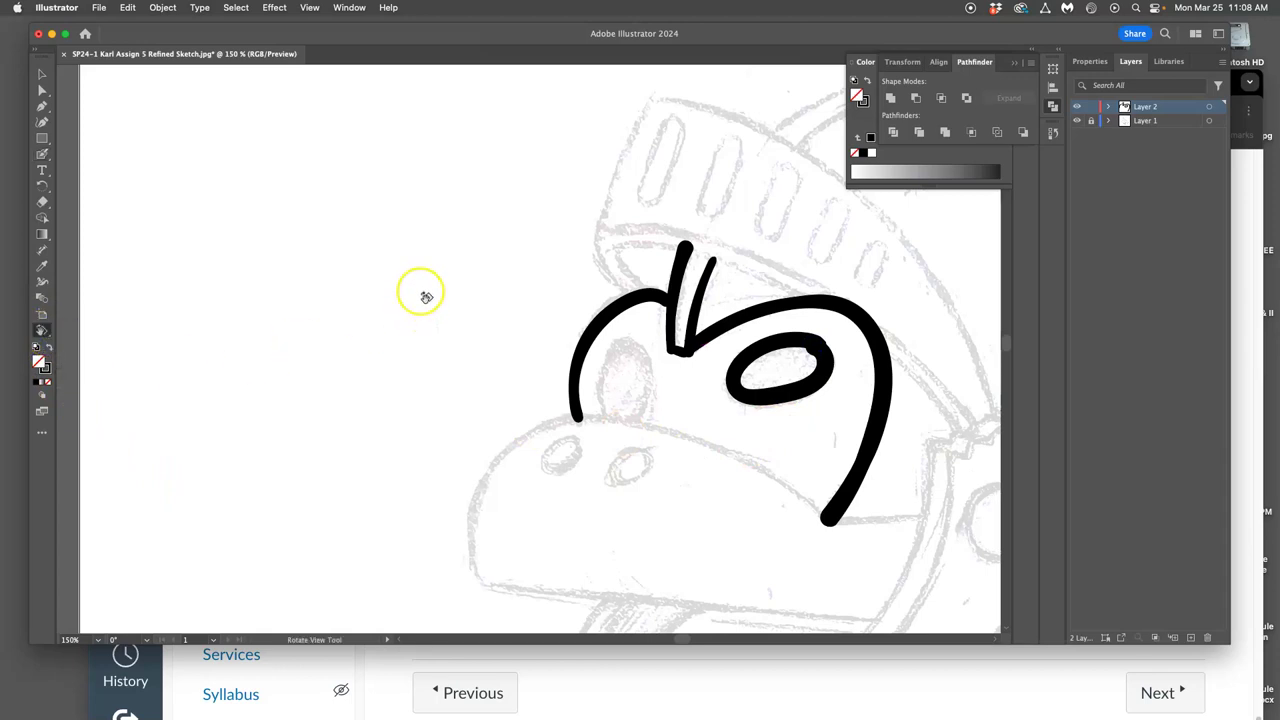
Rotate the canvas view so the helmet brim runs diagonally, and set the Blob Brush size to 30 pt.
drag(423, 291, 362, 436)
drag(457, 249, 374, 491)
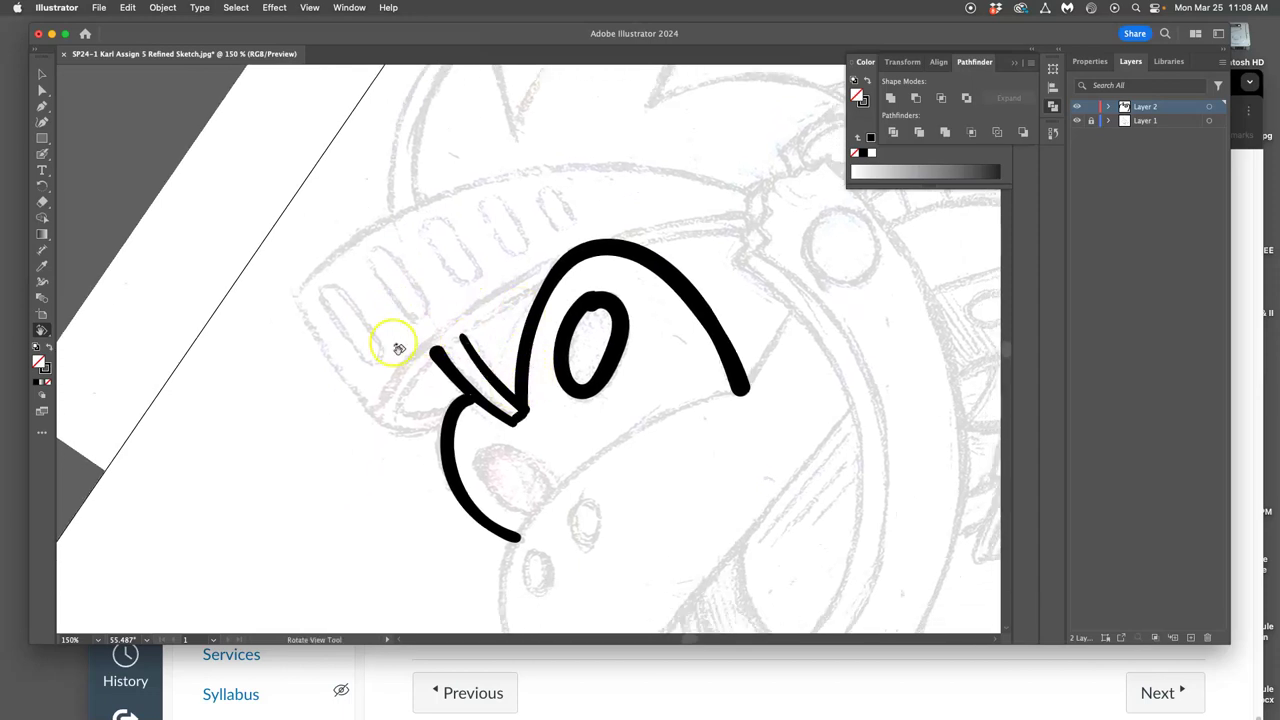
click(42, 154)
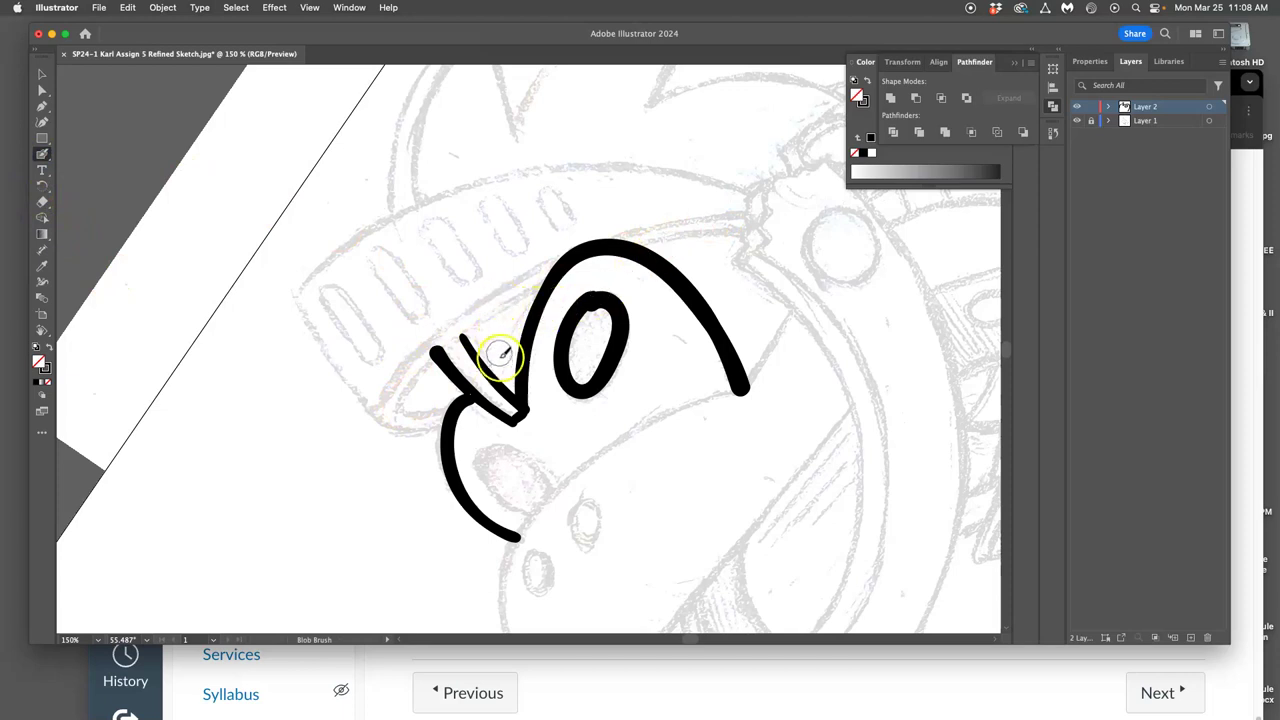
click(42, 154)
double_click(42, 154)
drag(533, 428, 526, 428)
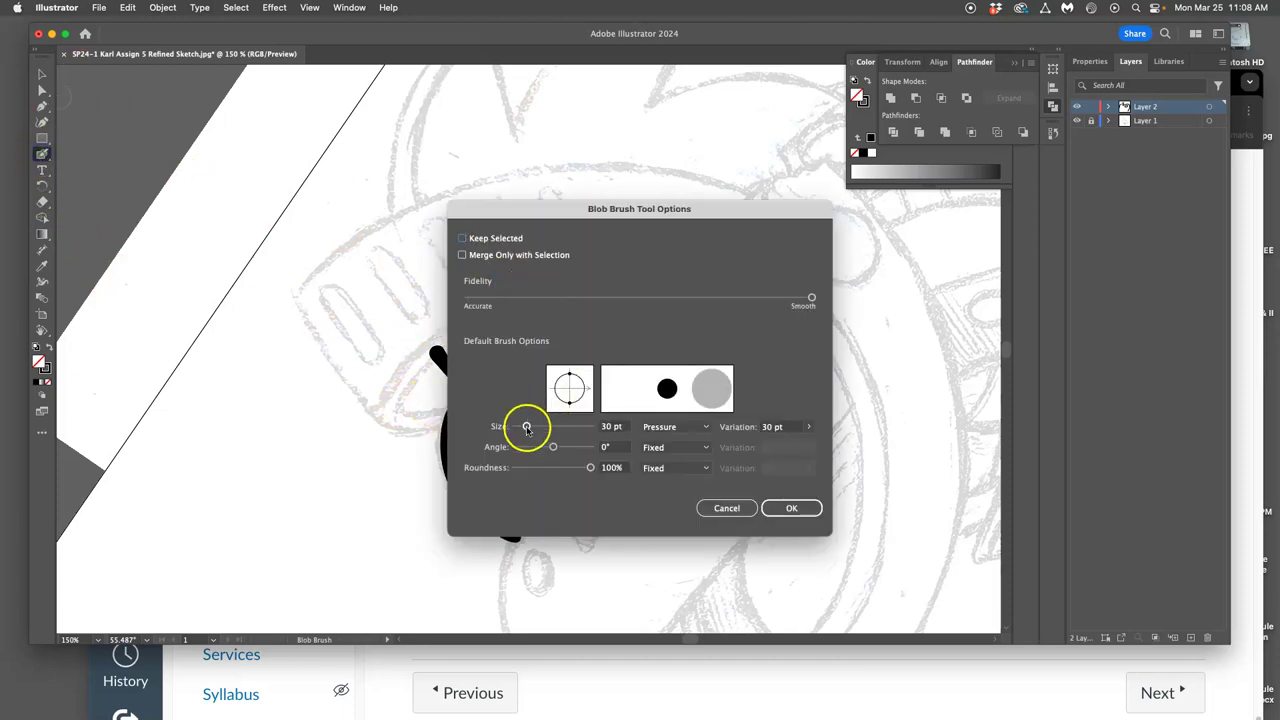
Ink the helmet's double brim in two thick 30 pt lines out to its right tip.
click(790, 508)
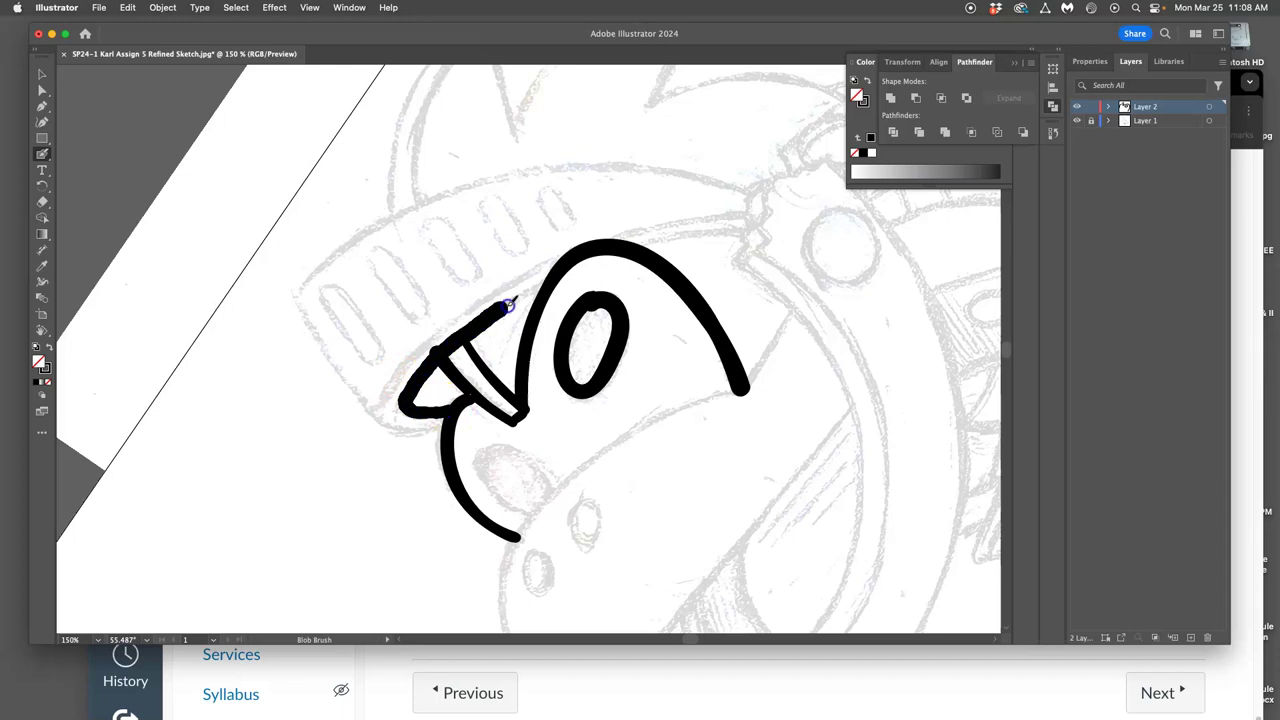
drag(546, 286, 543, 286)
drag(634, 249, 638, 248)
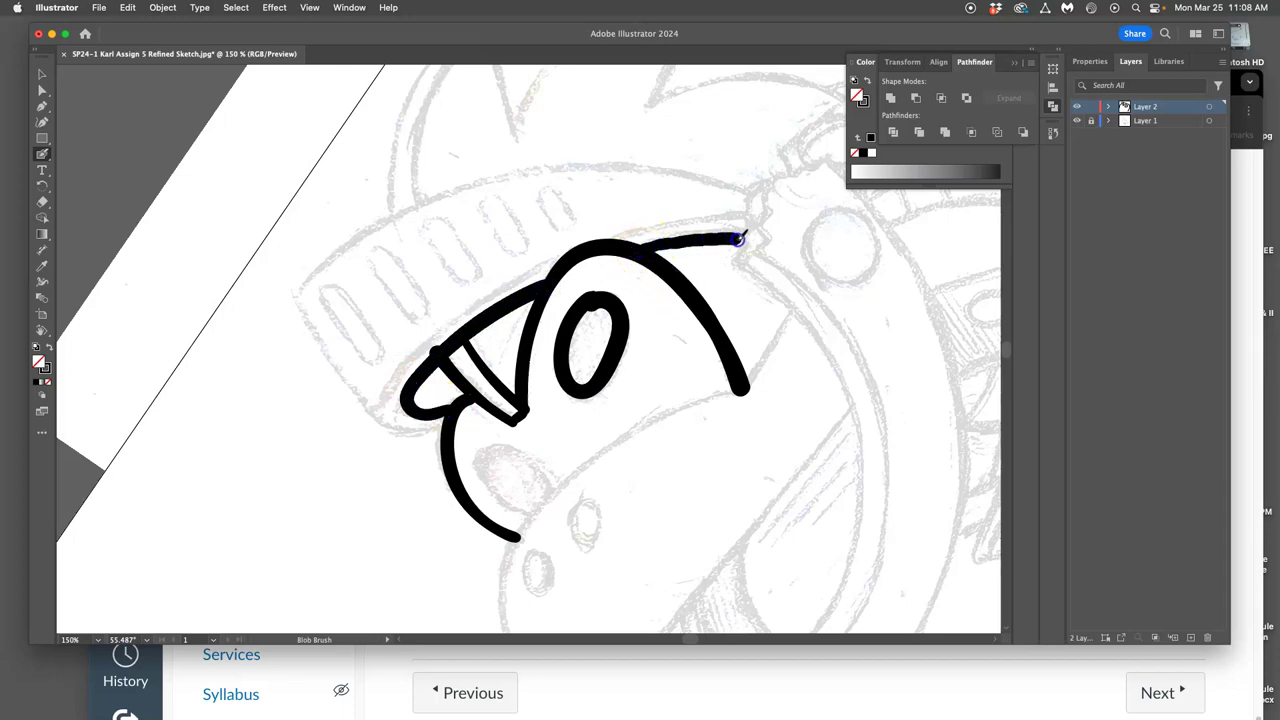
drag(742, 240, 747, 240)
drag(459, 309, 522, 269)
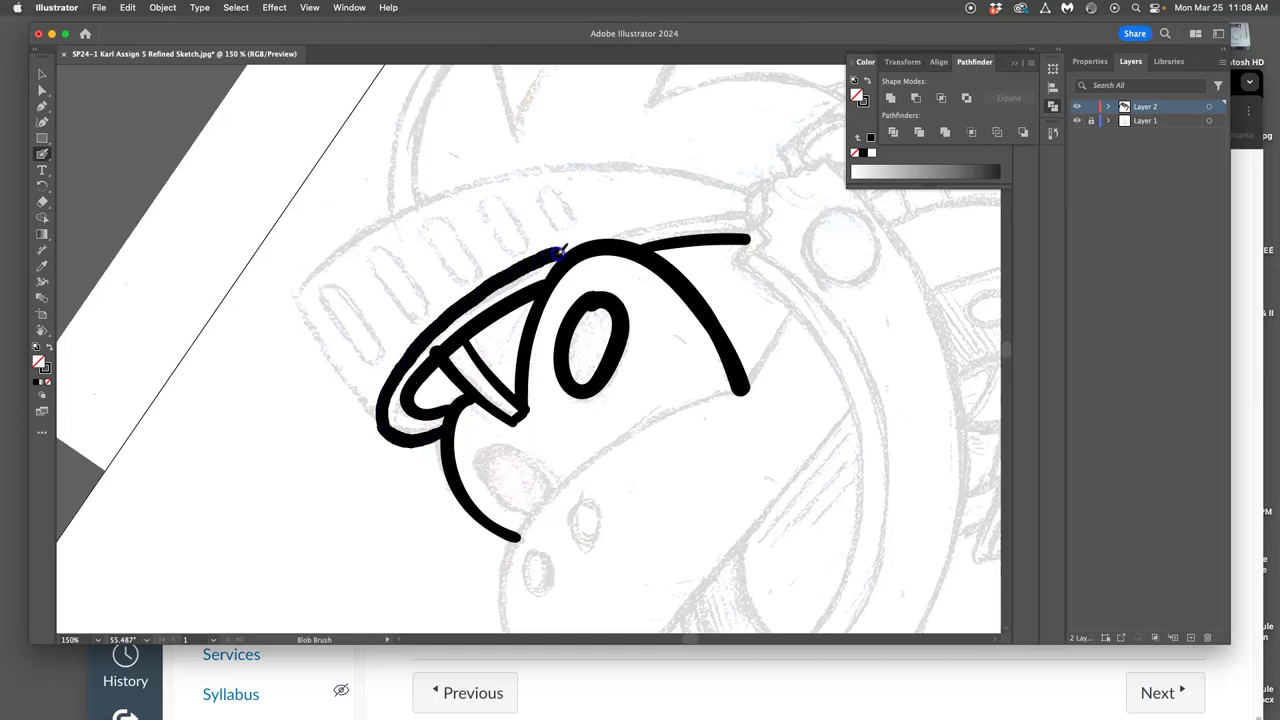
drag(630, 232, 750, 210)
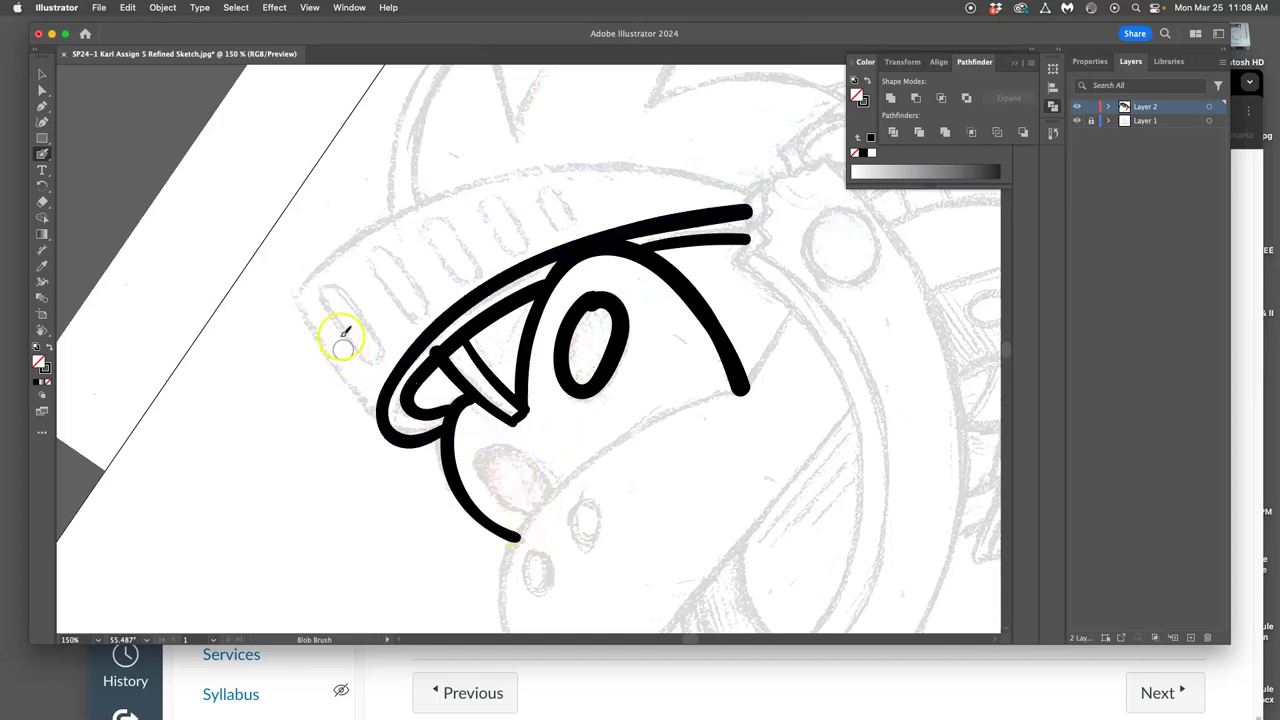
Ink the helmet's left edge, then undo the first attempts at the helmet top.
drag(292, 293, 293, 295)
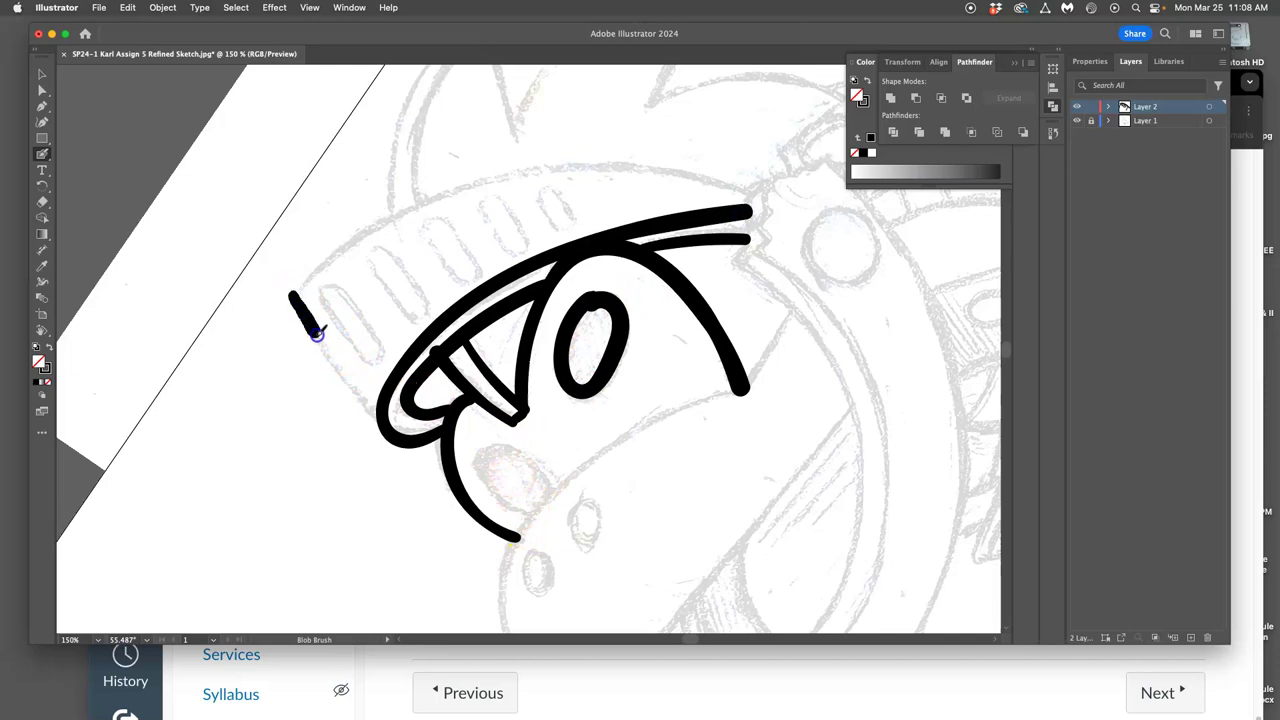
drag(381, 428, 381, 430)
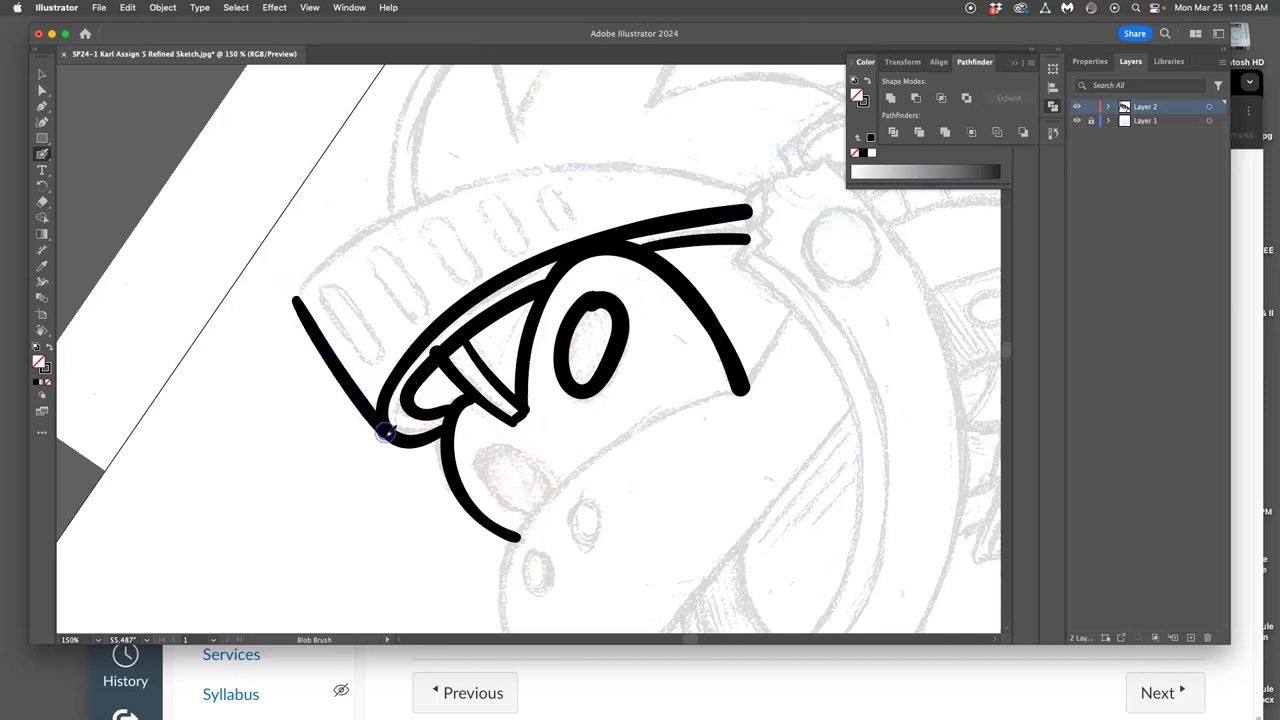
drag(296, 295, 296, 292)
mouse_move(348, 244)
mouse_down()
mouse_move(765, 182)
mouse_move(740, 188)
mouse_move(620, 151)
mouse_move(363, 220)
mouse_move(291, 276)
mouse_up()
key(super+z)
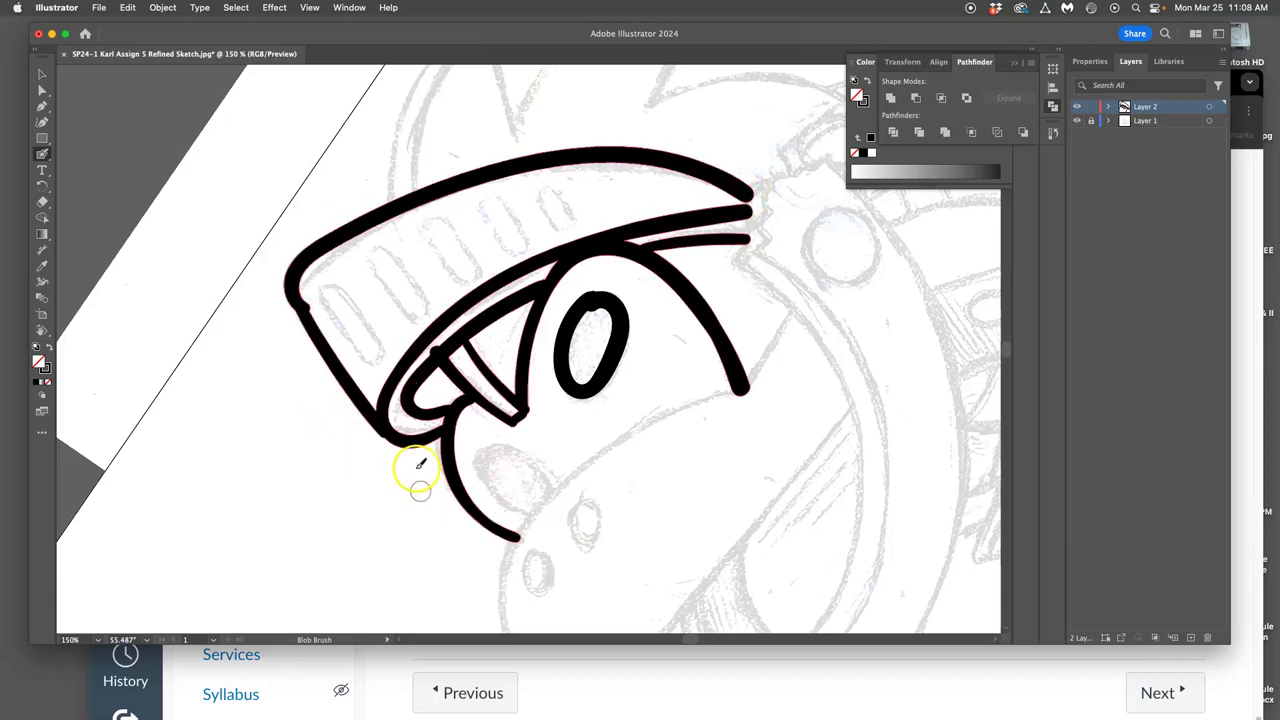
key(super+z)
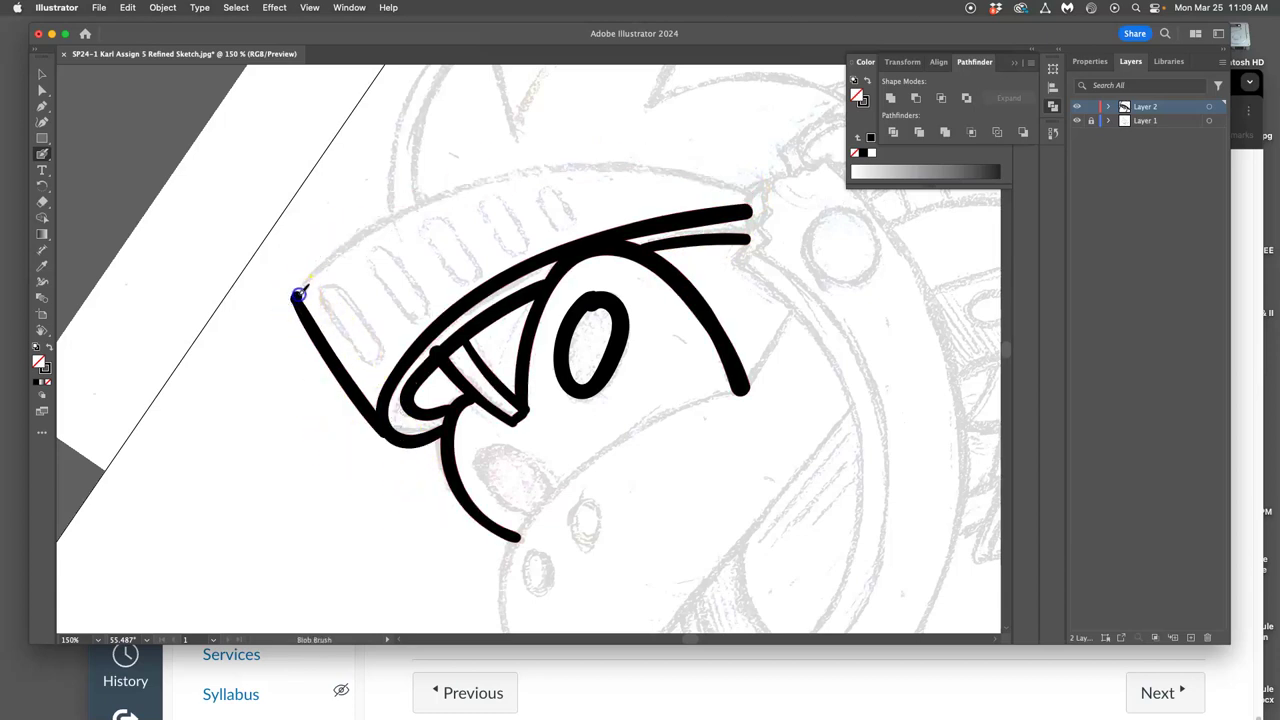
Redraw the helmet top to its upper-right tip, then undo the visor oval and slot strokes.
drag(342, 252, 418, 208)
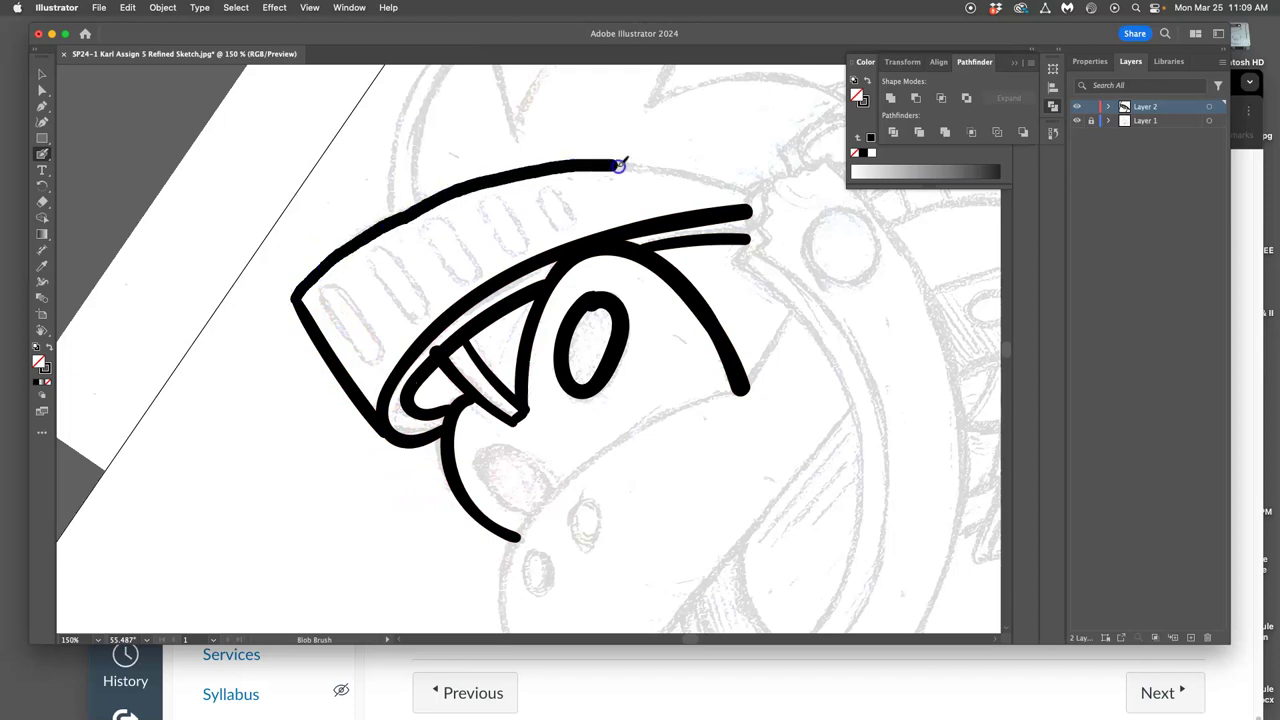
drag(755, 193, 757, 192)
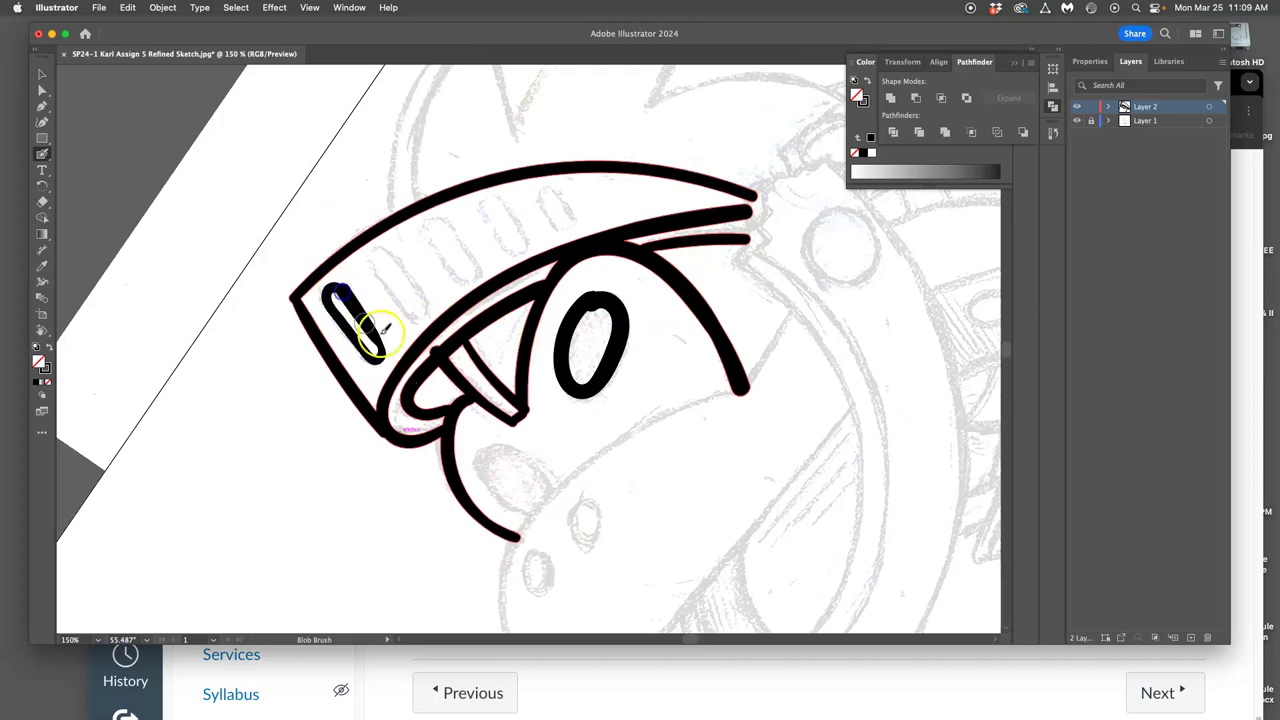
key(cmd+z)
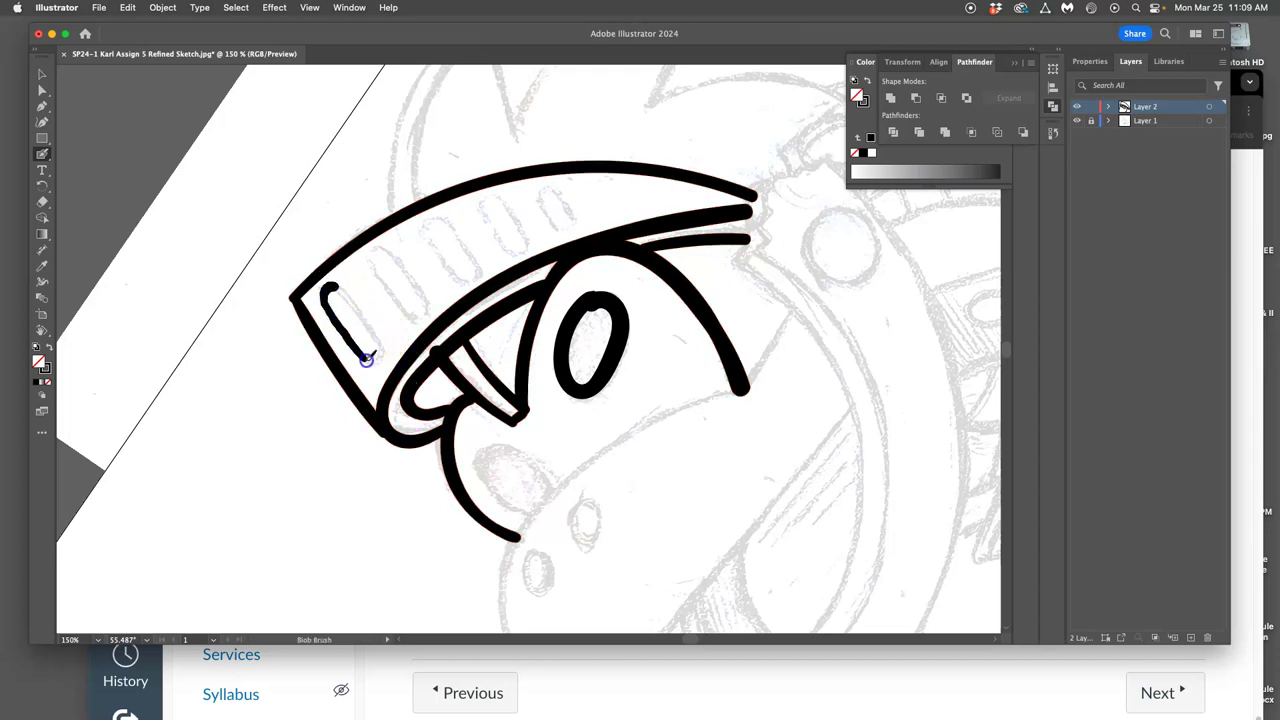
key(cmd+z)
key(cmd+z)
Reduce the Blob Brush size to 20 pt.
scroll(380, 313, up, 2)
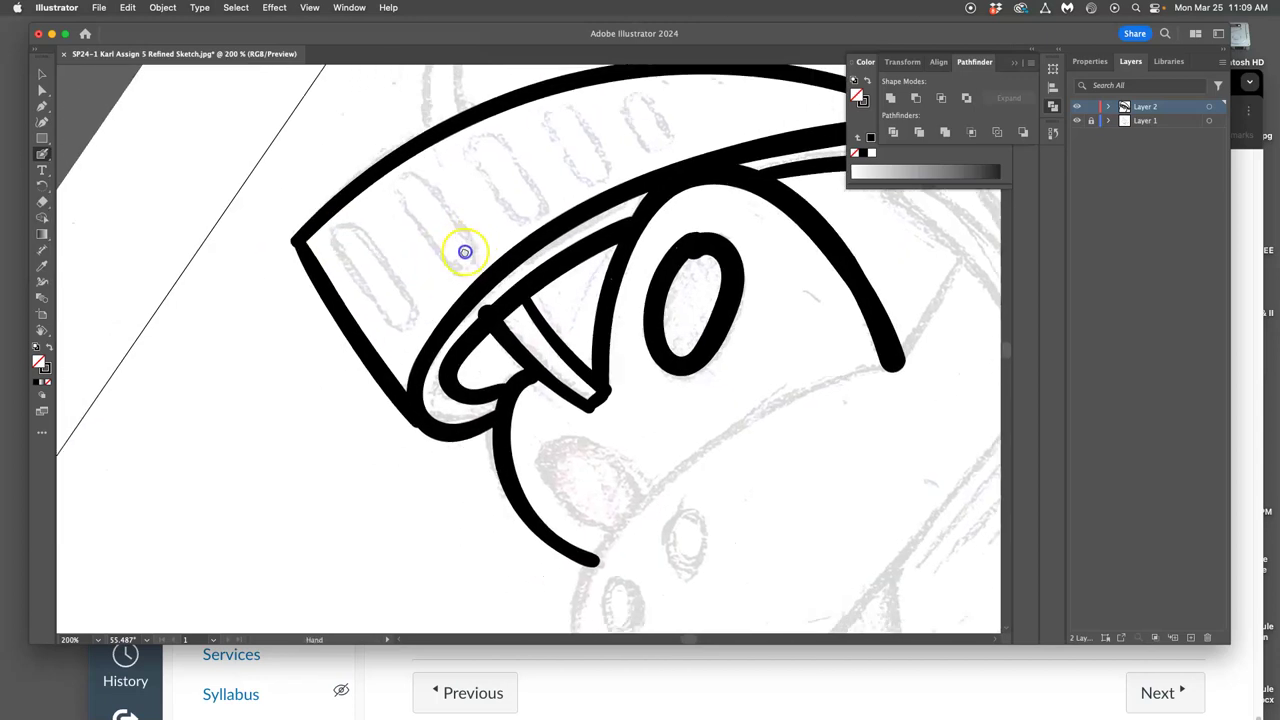
scroll(463, 251, up, 2)
scroll(430, 243, up, 2)
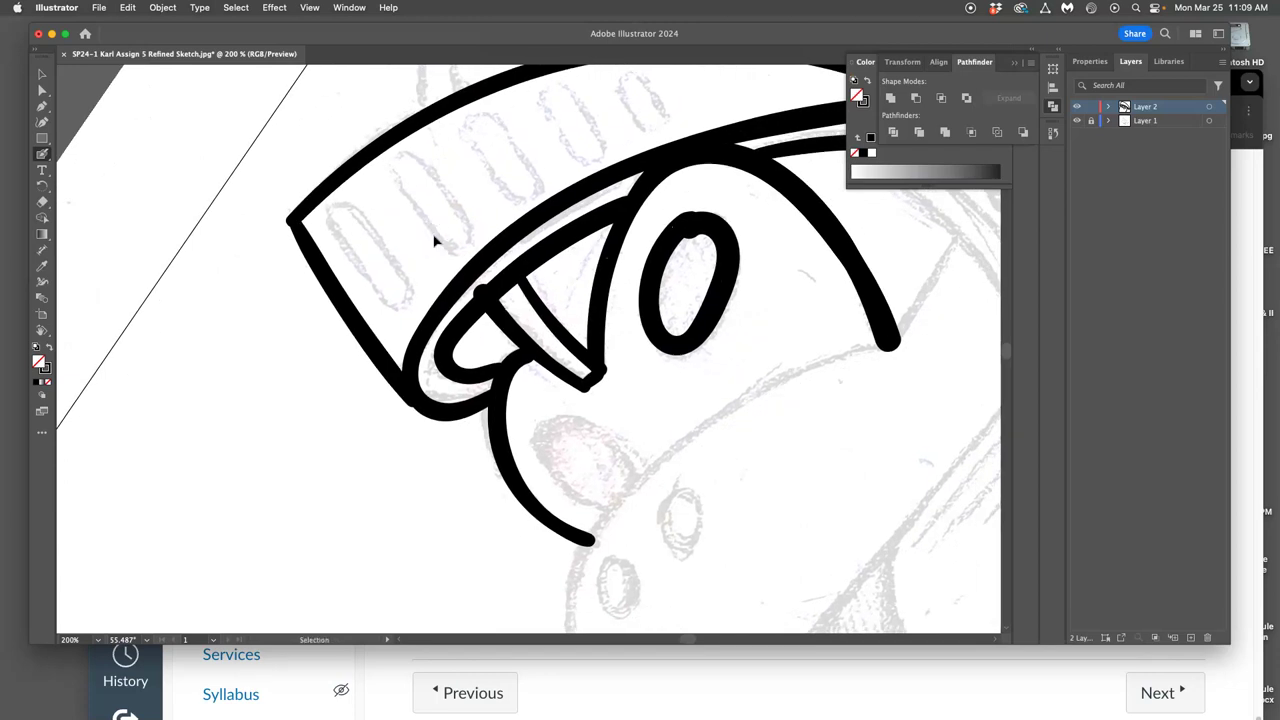
scroll(434, 240, down, 3)
double_click(42, 156)
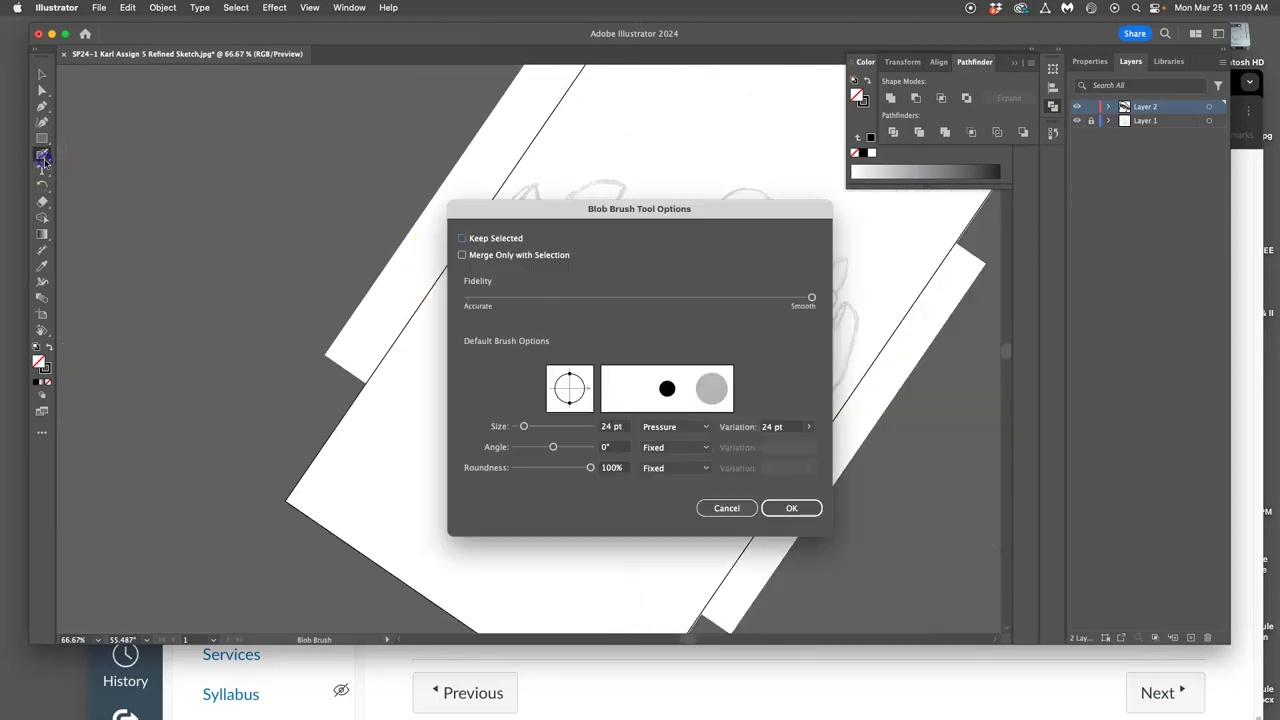
drag(525, 427, 521, 427)
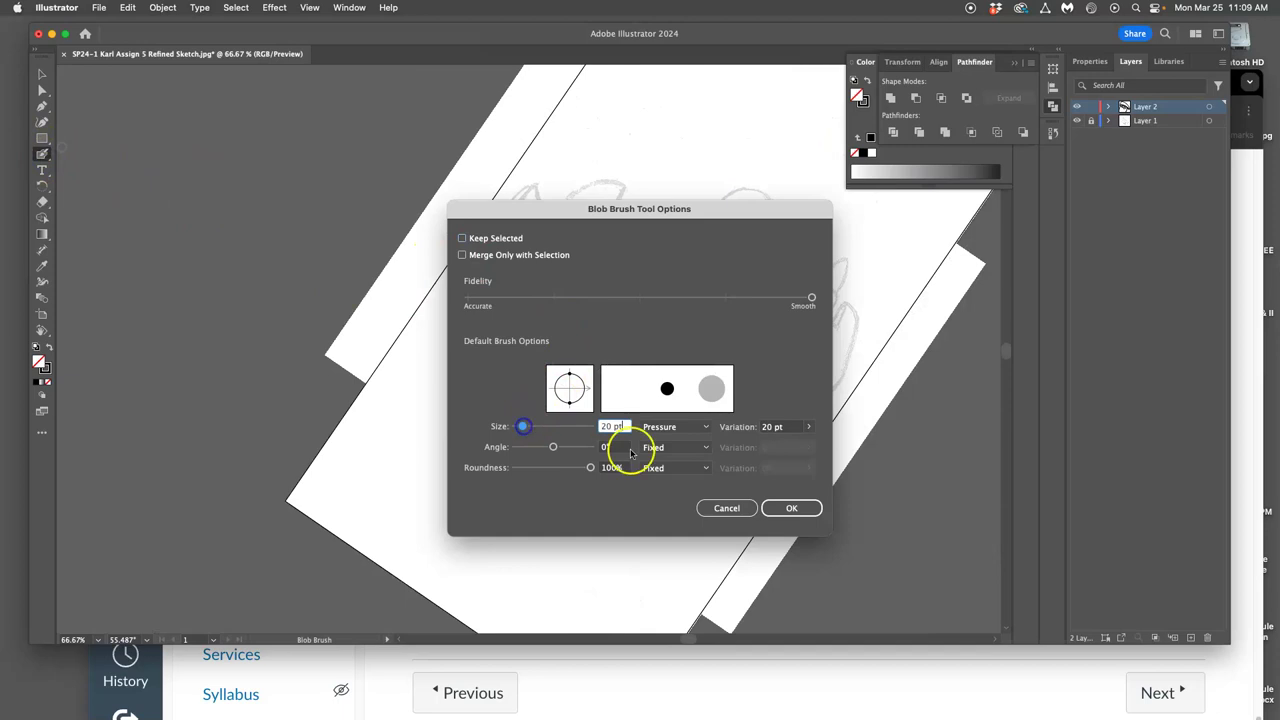
click(773, 508)
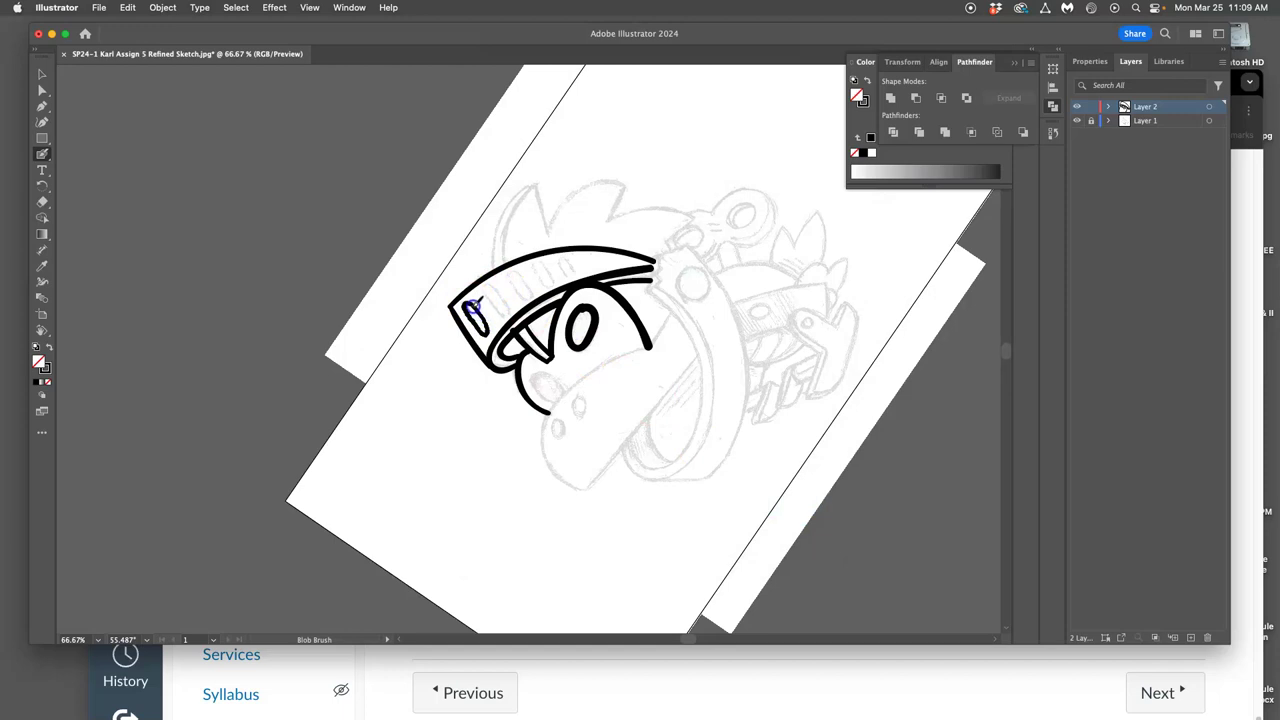
Zoom in on the visor slot and select its oval path with Direct Selection.
key(super+equal)
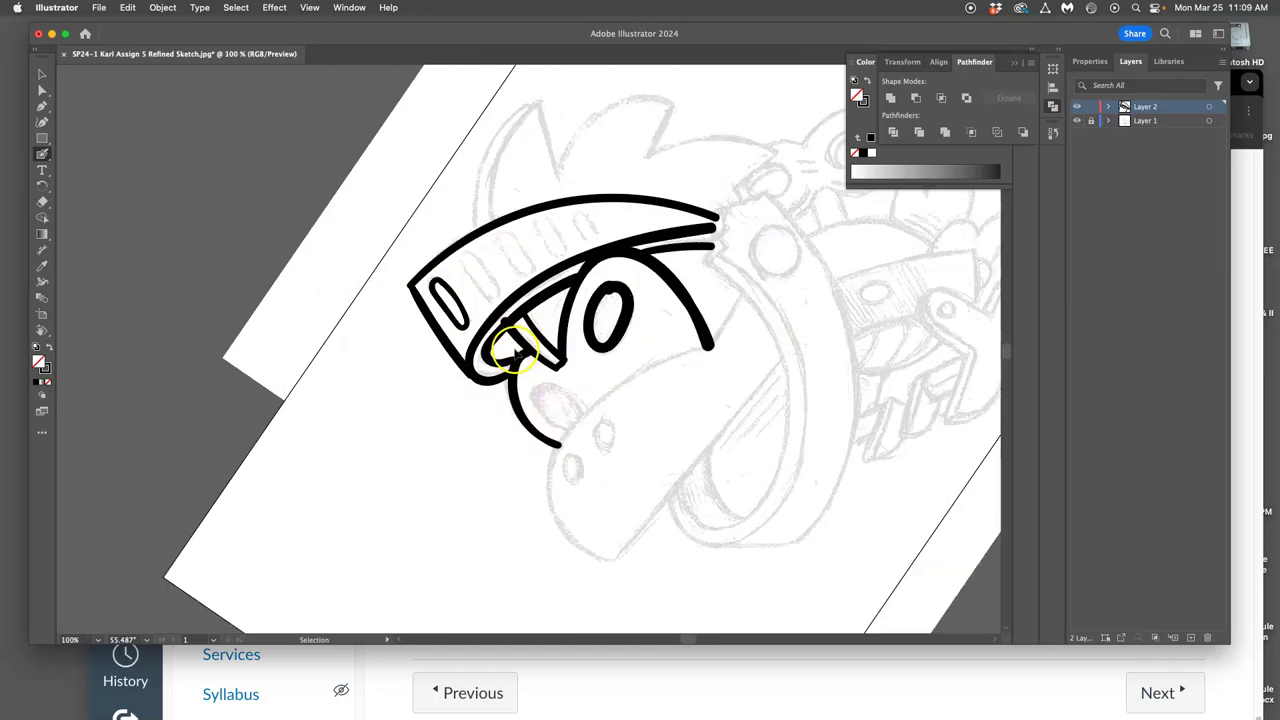
key(super+equal)
key(super+equal)
key(super+equal)
mouse_move(337, 200)
mouse_down()
mouse_move(457, 277)
mouse_move(412, 262)
mouse_up()
click(41, 89)
click(366, 266)
click(400, 257)
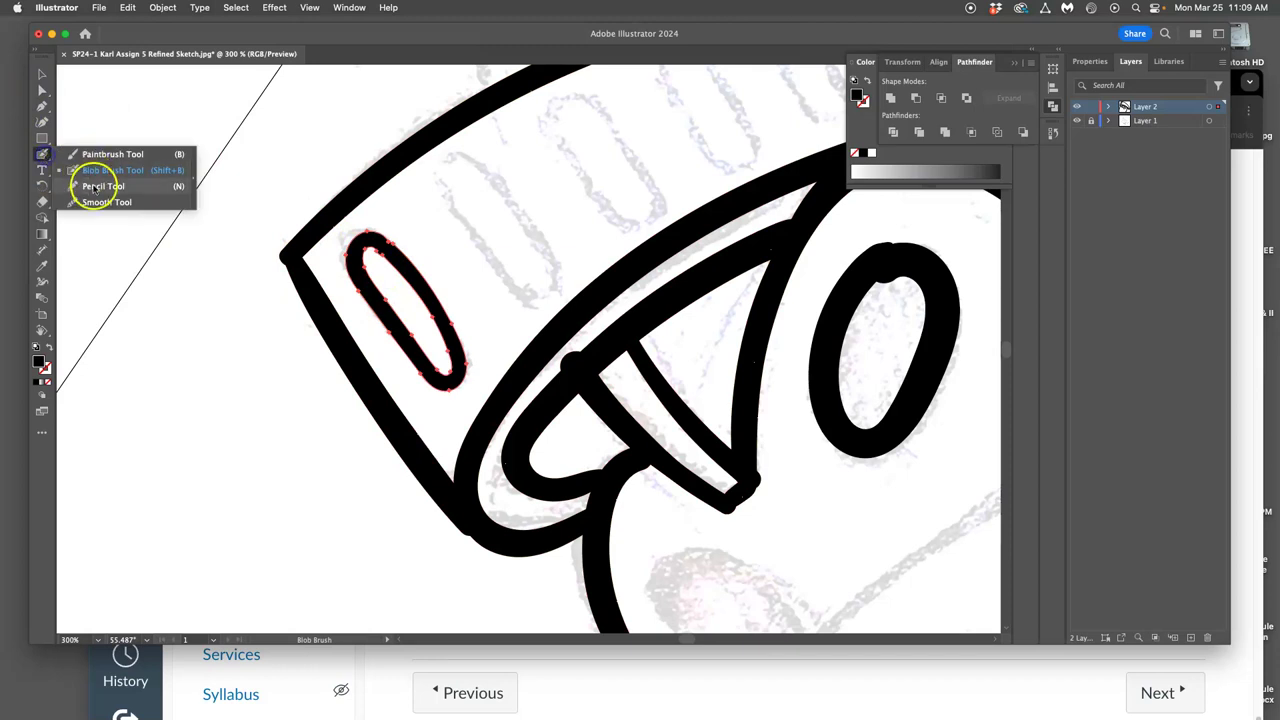
Adjust the Pencil's Fidelity and redraw the oval's lower-right edge more smoothly.
drag(45, 160, 86, 180)
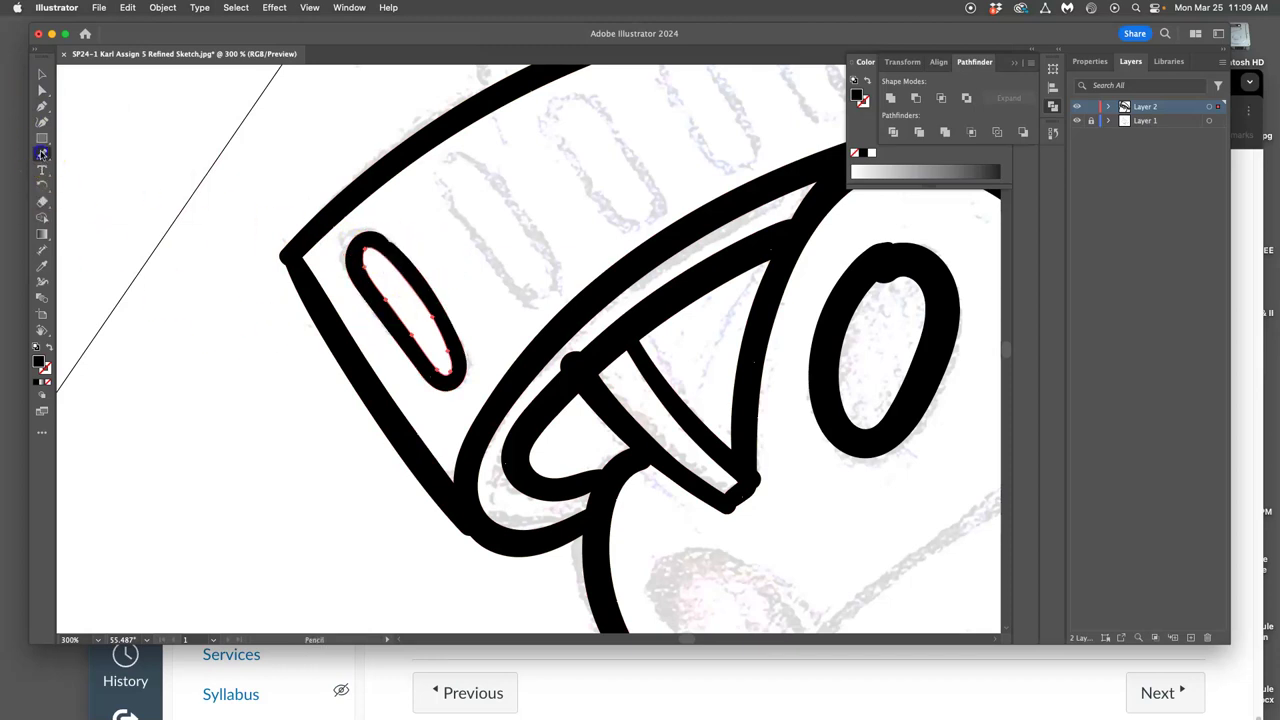
double_click(42, 155)
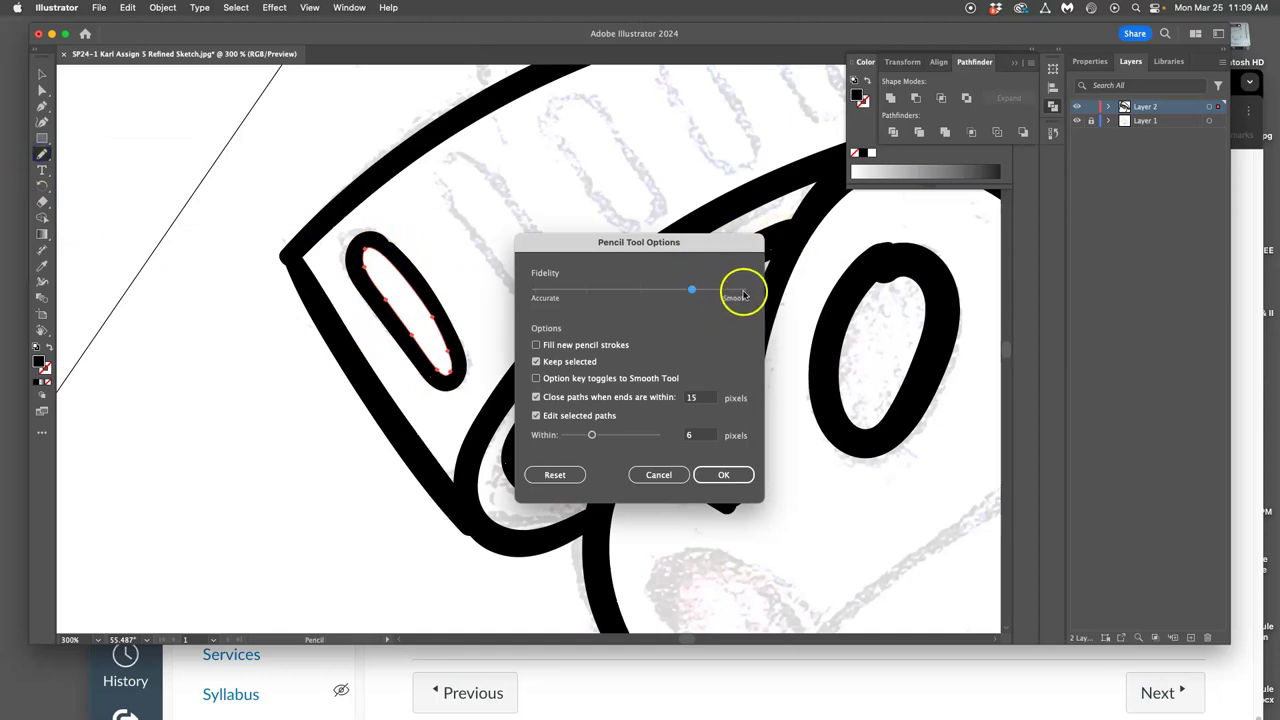
click(723, 475)
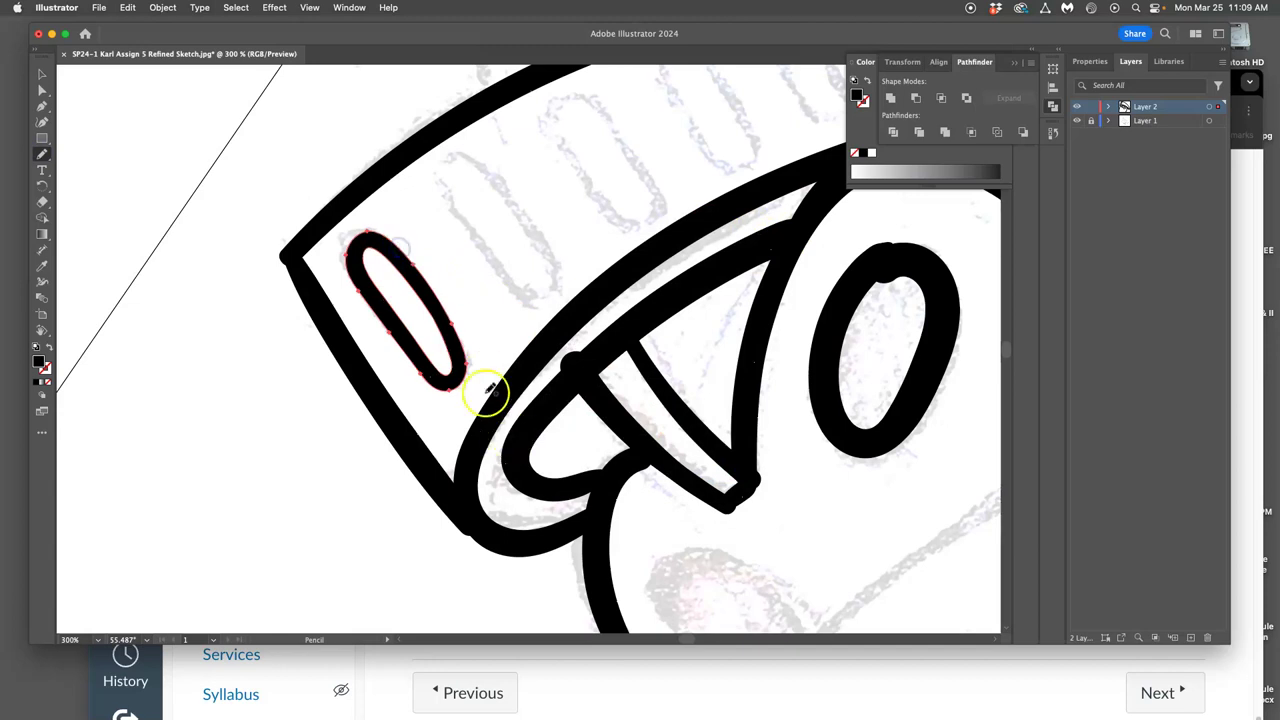
drag(445, 335, 434, 358)
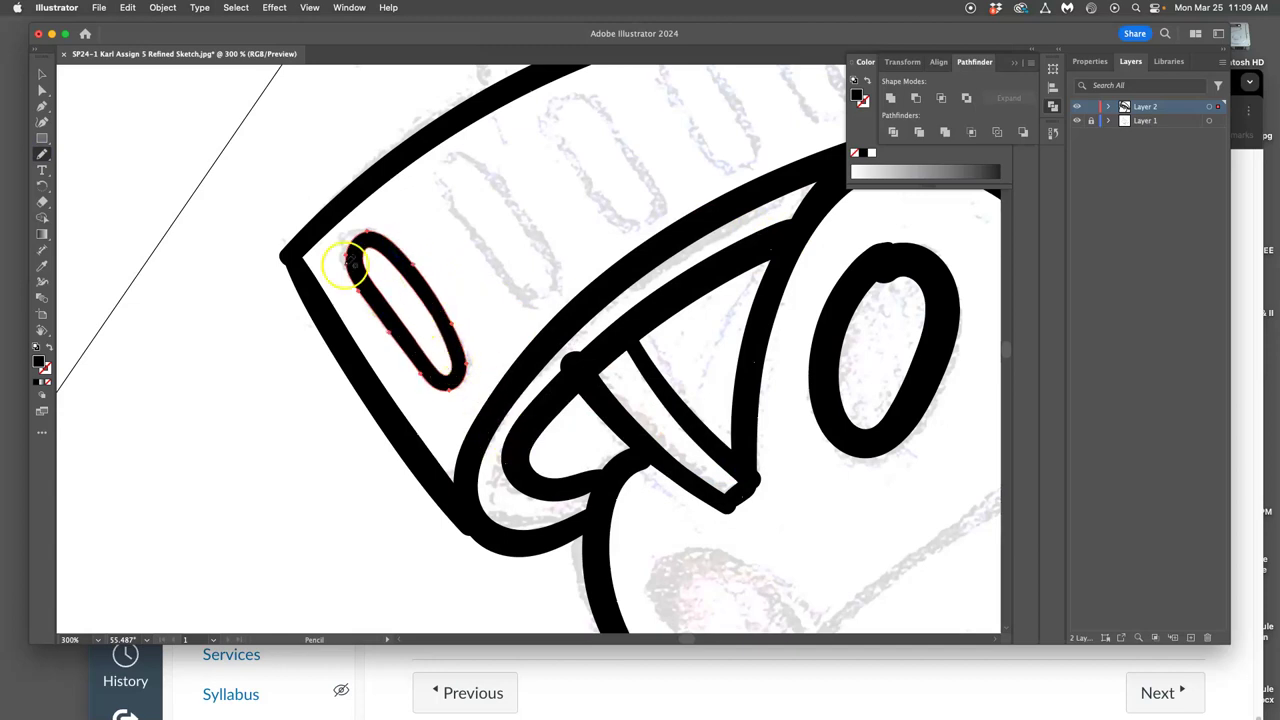
Duplicate the slot oval twice along the visor, making the first copy narrower.
click(44, 76)
click(375, 245)
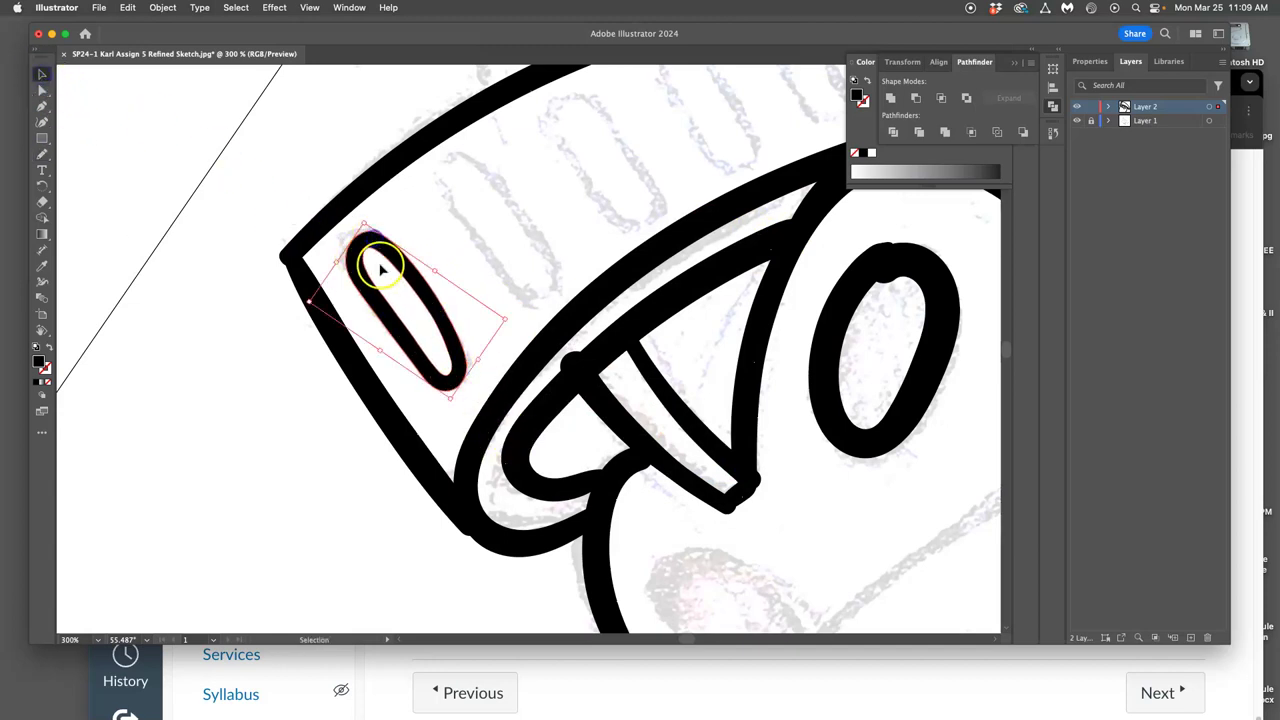
mouse_move(390, 300)
mouse_down()
mouse_move(505, 268)
mouse_move(481, 170)
mouse_up()
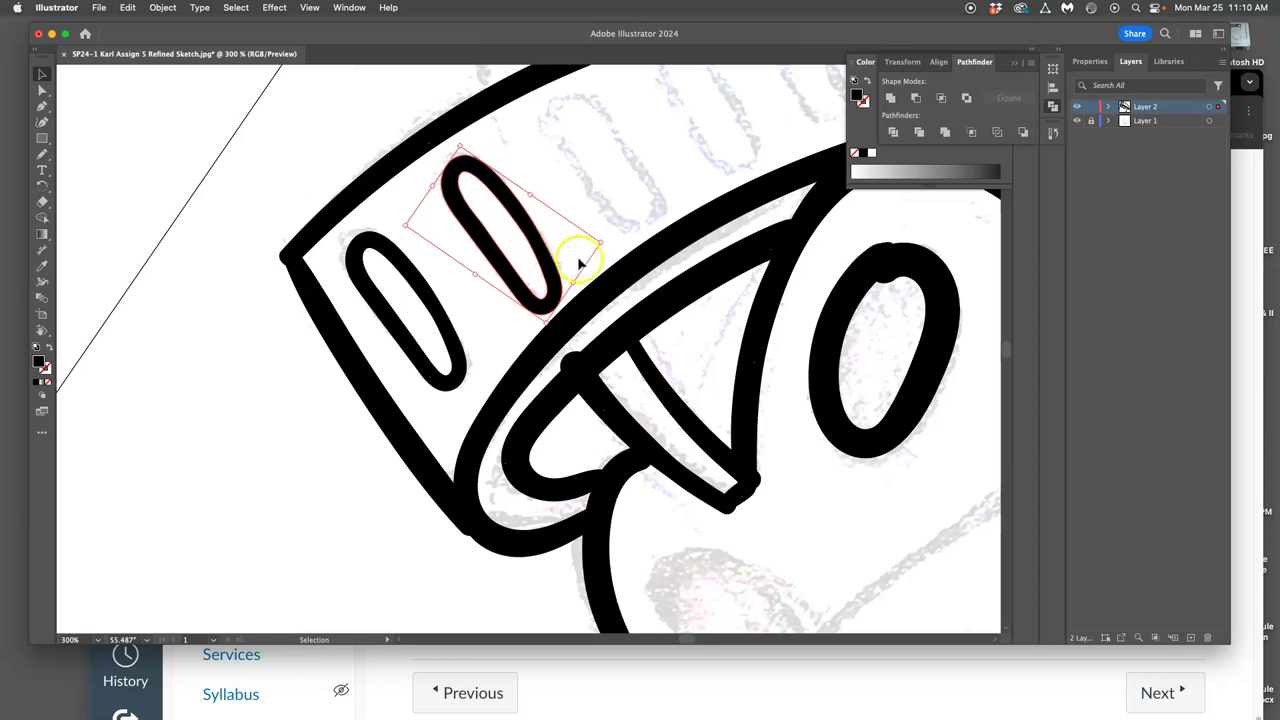
drag(599, 242, 533, 235)
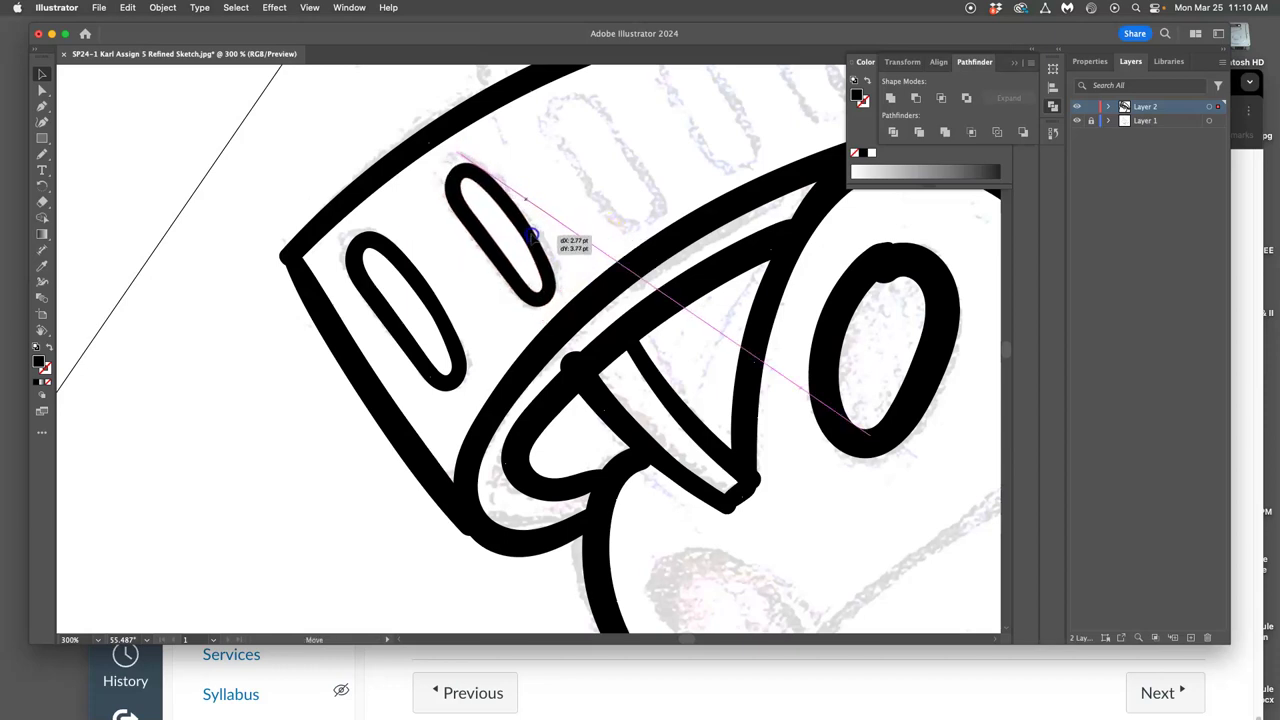
mouse_move(528, 294)
mouse_down()
mouse_move(527, 318)
mouse_move(650, 148)
mouse_move(666, 174)
mouse_move(636, 165)
mouse_up()
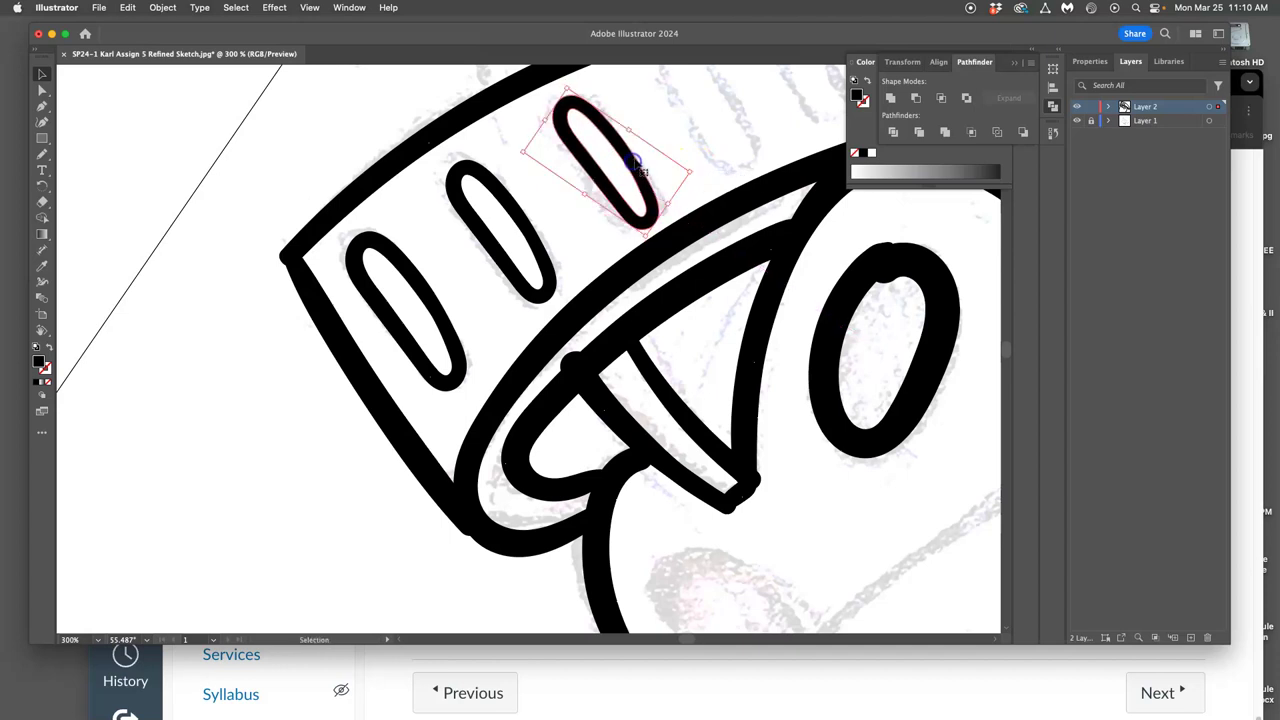
Position, resize and rotate the newest slot copy to line up with the row.
key(super+minus)
key(super+minus)
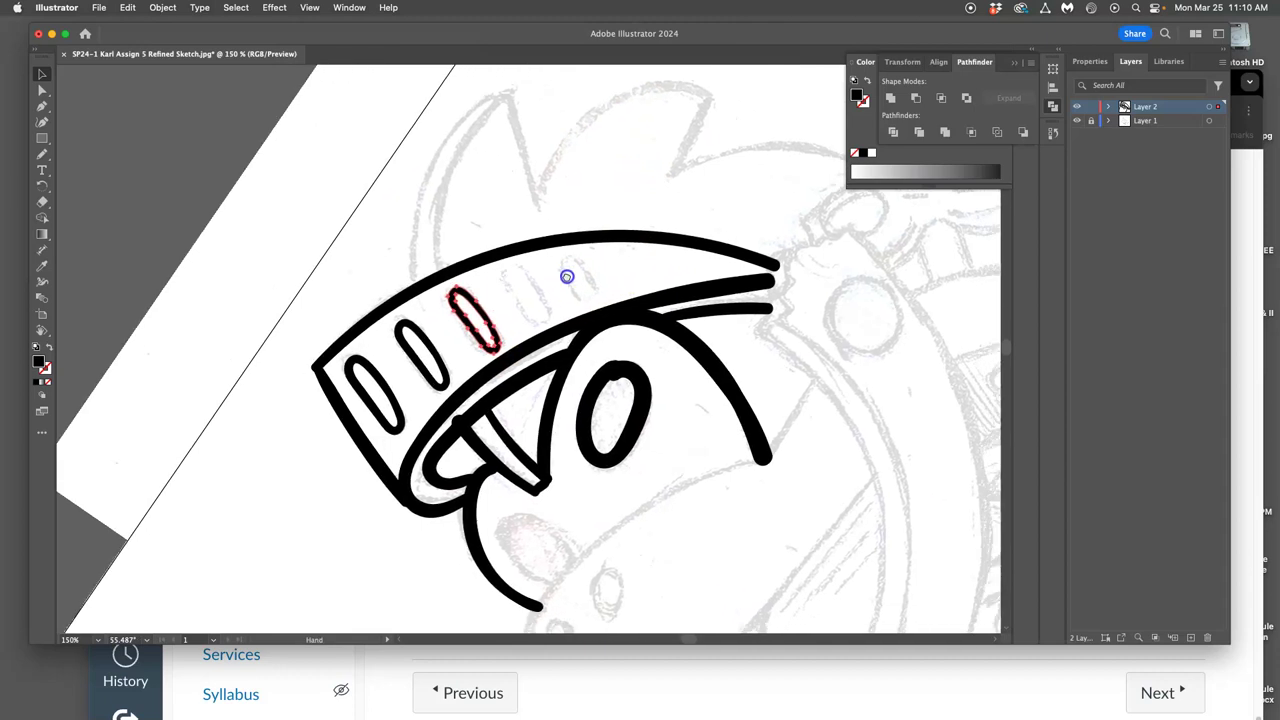
scroll(566, 277, down, 2)
scroll(566, 277, right, 2)
drag(465, 312, 521, 298)
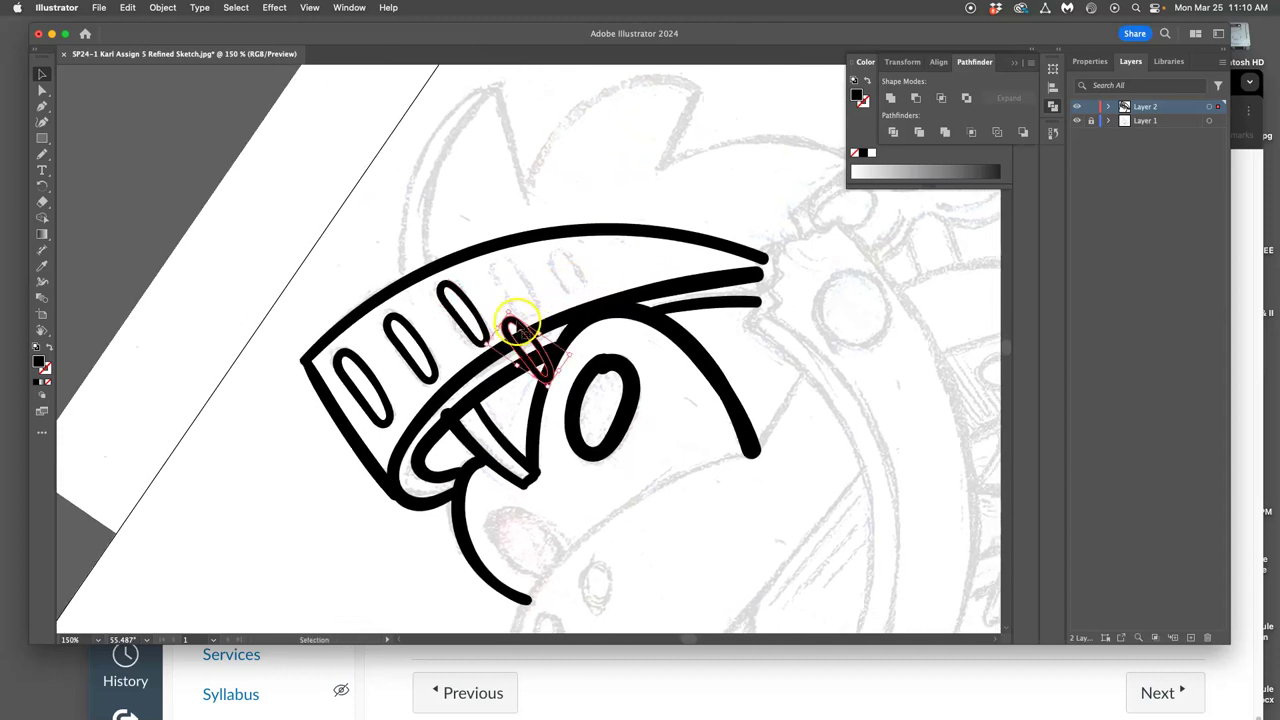
drag(521, 298, 509, 268)
drag(538, 321, 533, 316)
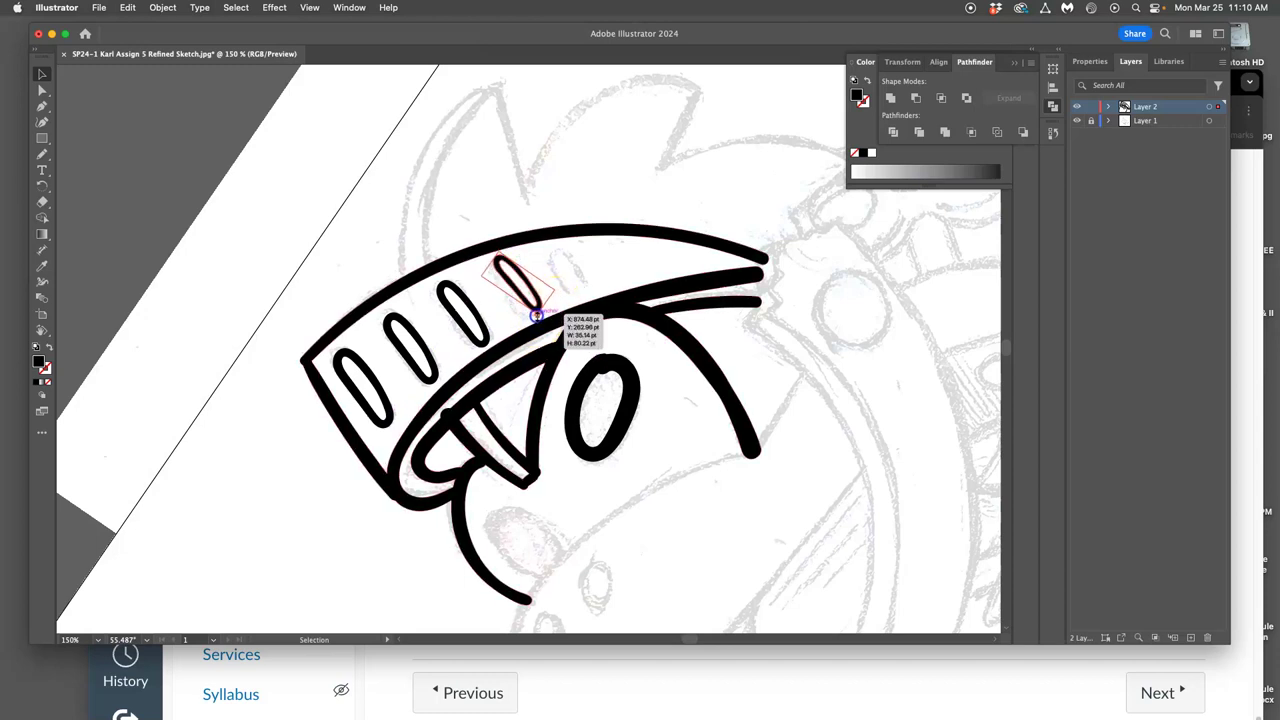
mouse_move(533, 316)
mouse_down()
mouse_move(538, 290)
mouse_move(494, 302)
mouse_move(541, 314)
mouse_up()
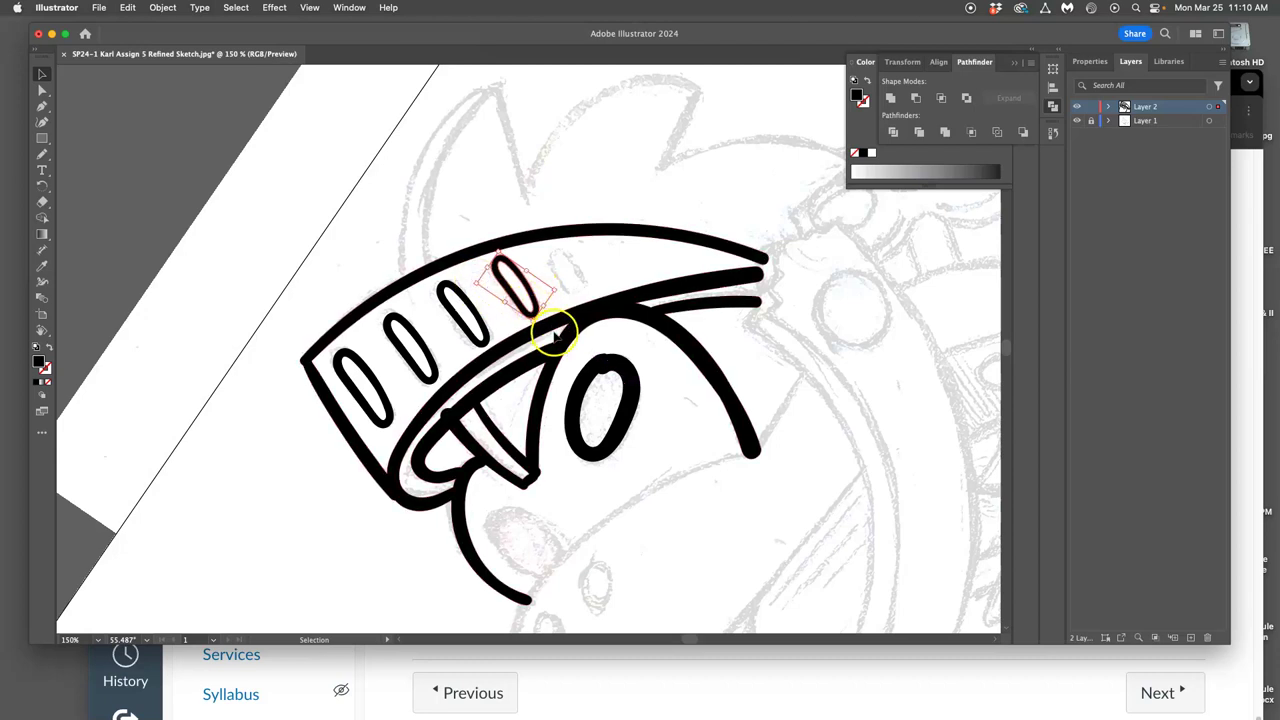
drag(541, 314, 562, 291)
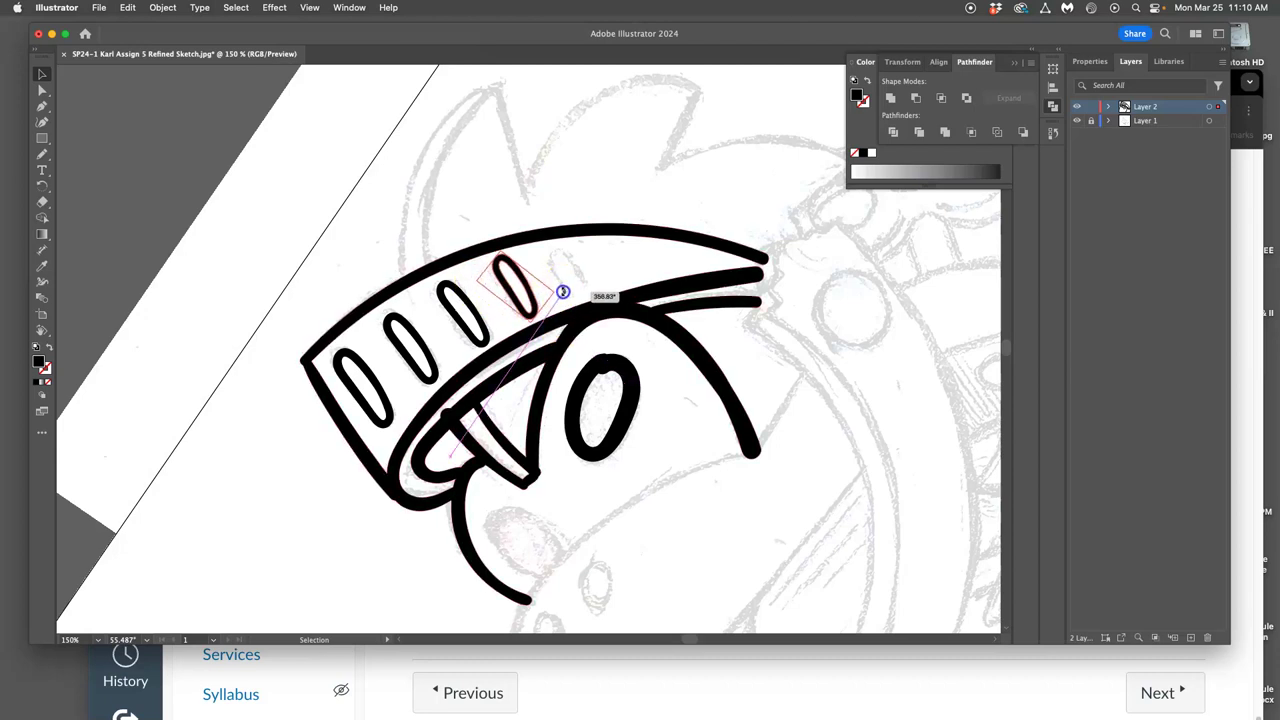
Open the Move dialog for the slot and cancel it, leaving the slot in place.
key(Return)
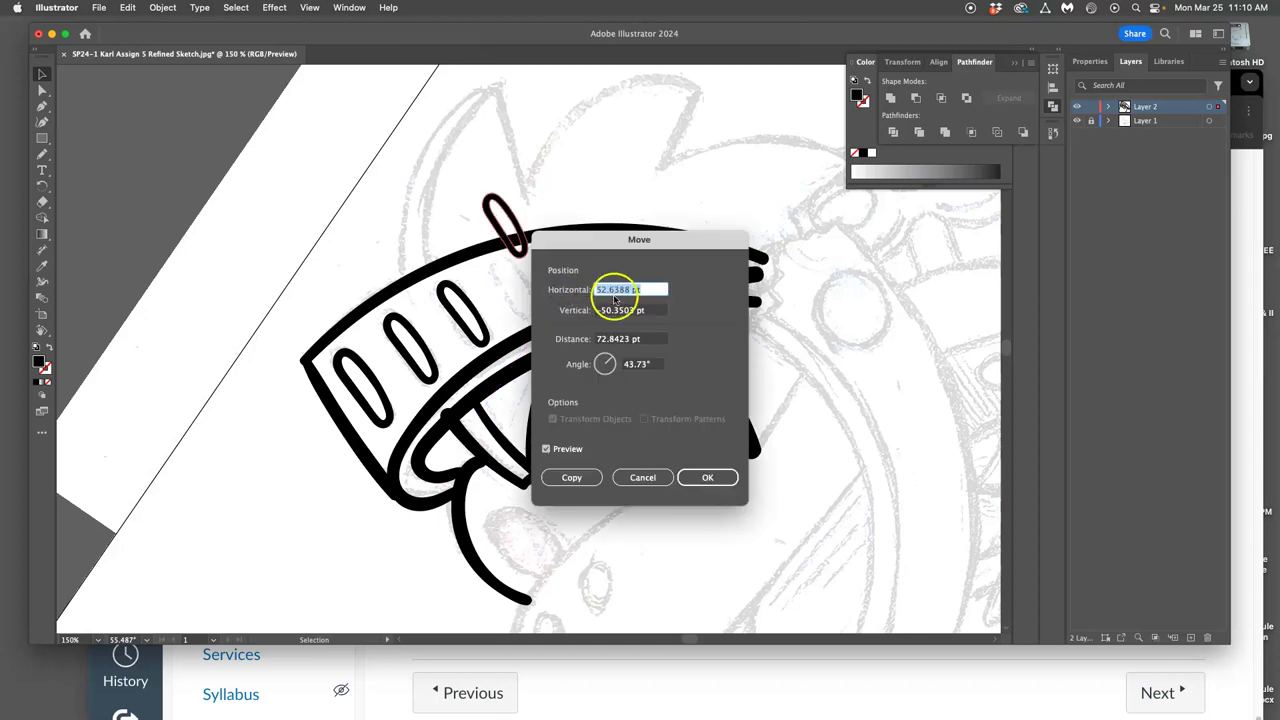
click(704, 480)
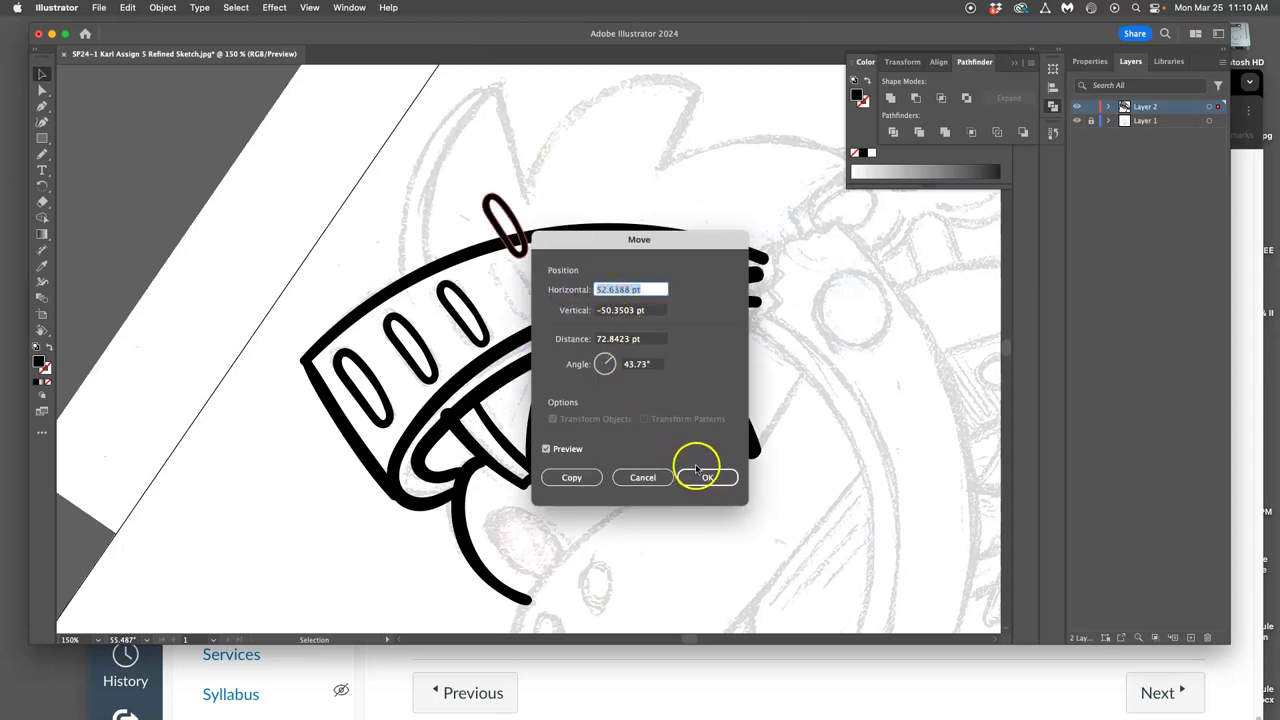
click(645, 477)
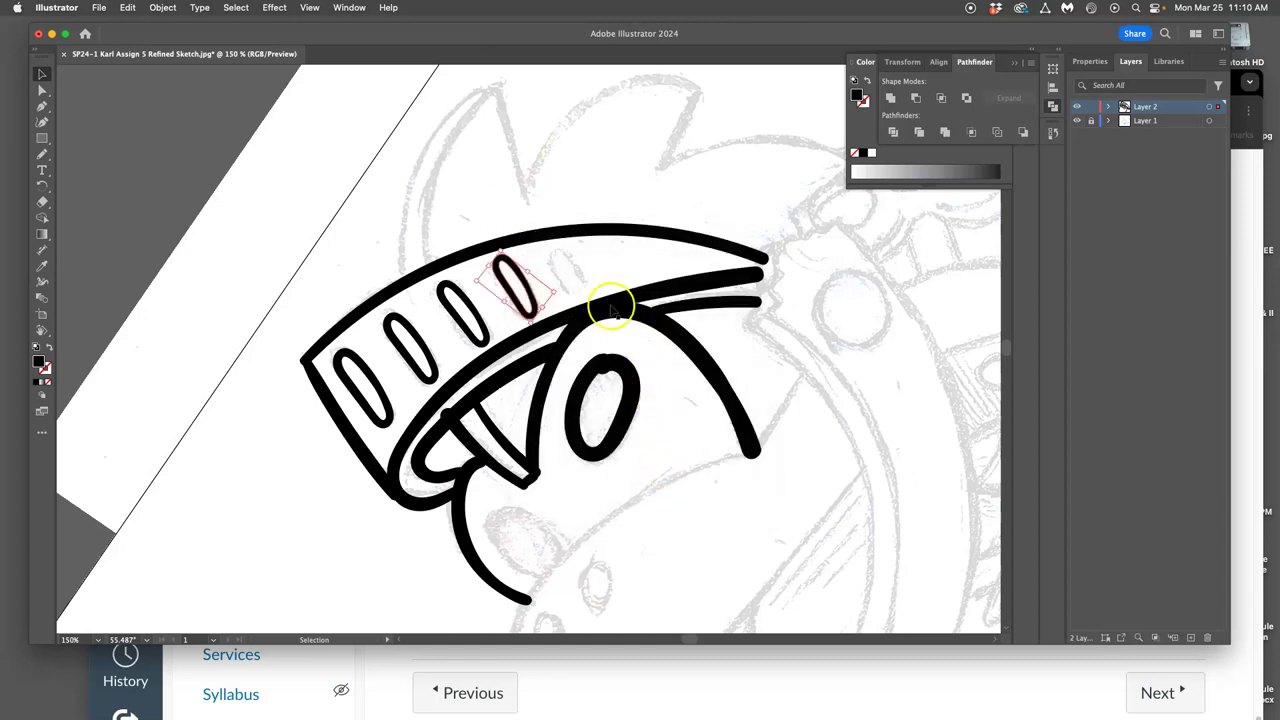